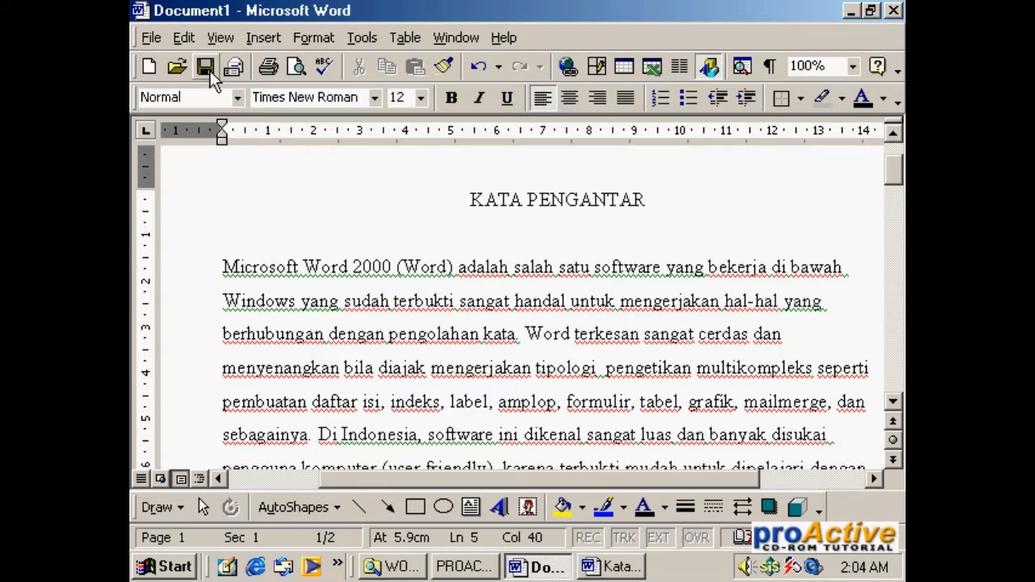
# Start saving the new document, with My Documents as the destination folder.
pyautogui.click(207, 69)
pyautogui.click(606, 203)
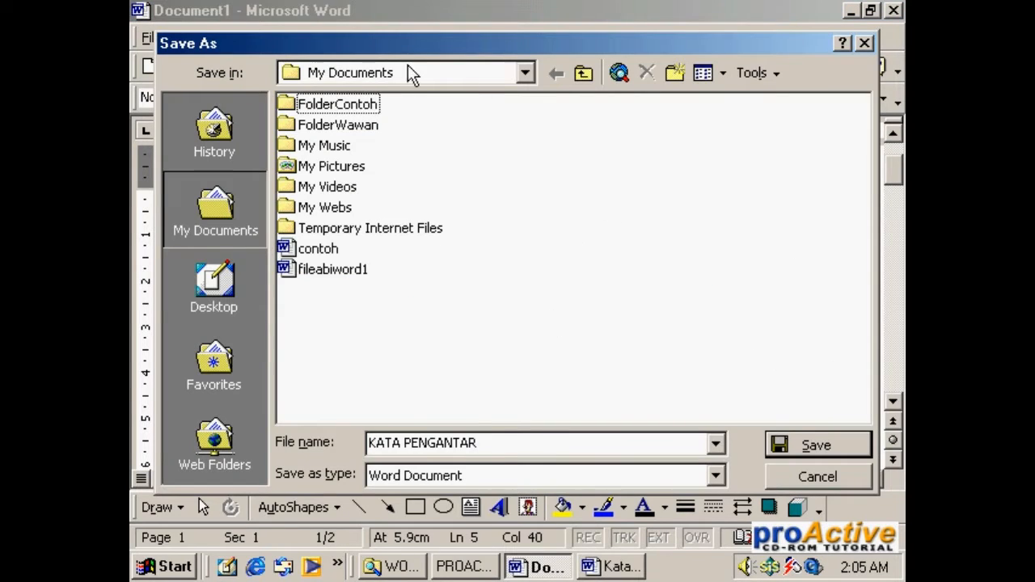
pyautogui.click(473, 81)
pyautogui.click(404, 171)
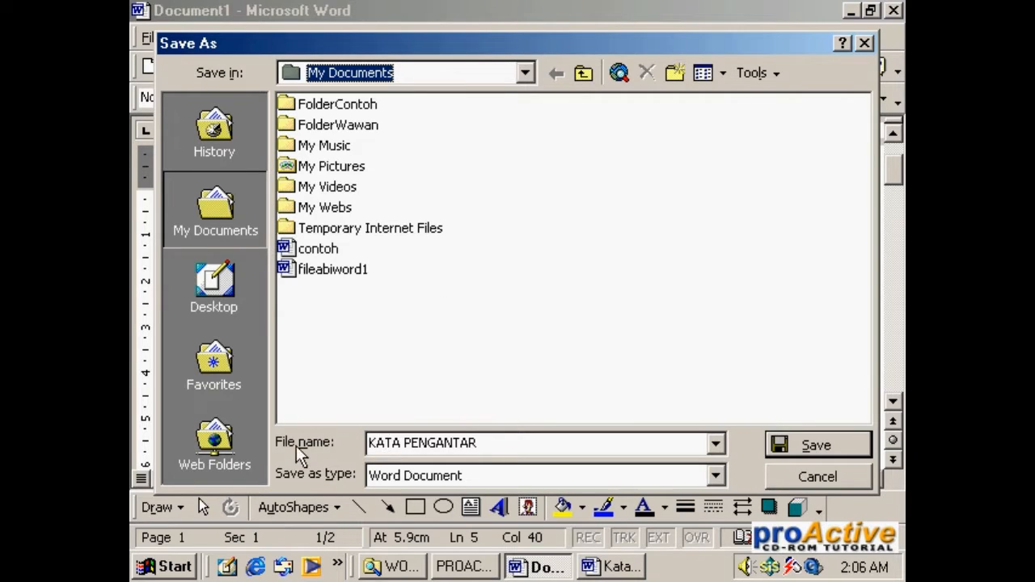
# Replace the suggested file name with filelatih1 and save the document as a Word Document.
pyautogui.click(536, 443)
pyautogui.moveTo(536, 443); pyautogui.dragTo(346, 443)
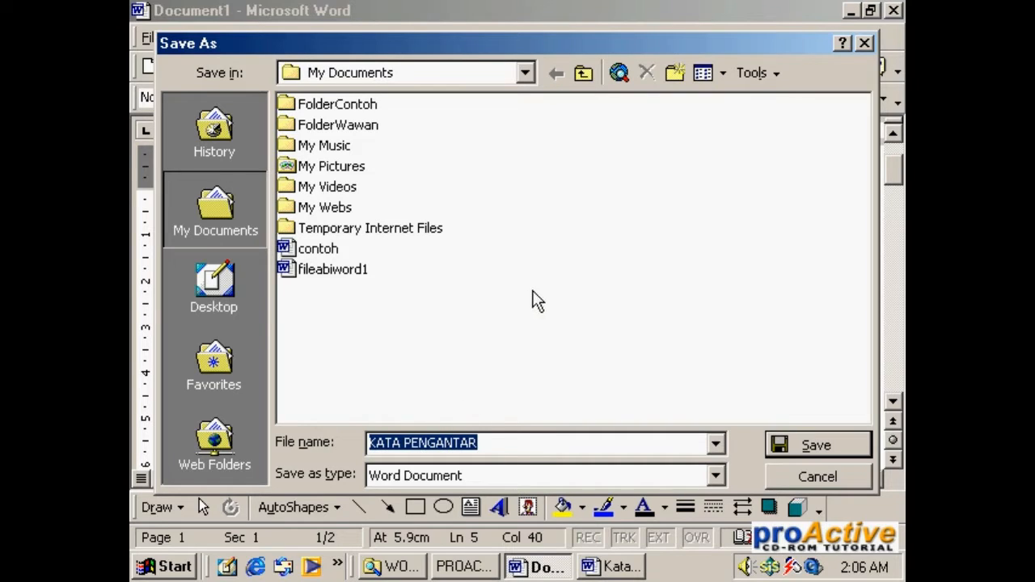
pyautogui.moveTo(514, 439); pyautogui.dragTo(339, 433)
pyautogui.click(500, 442)
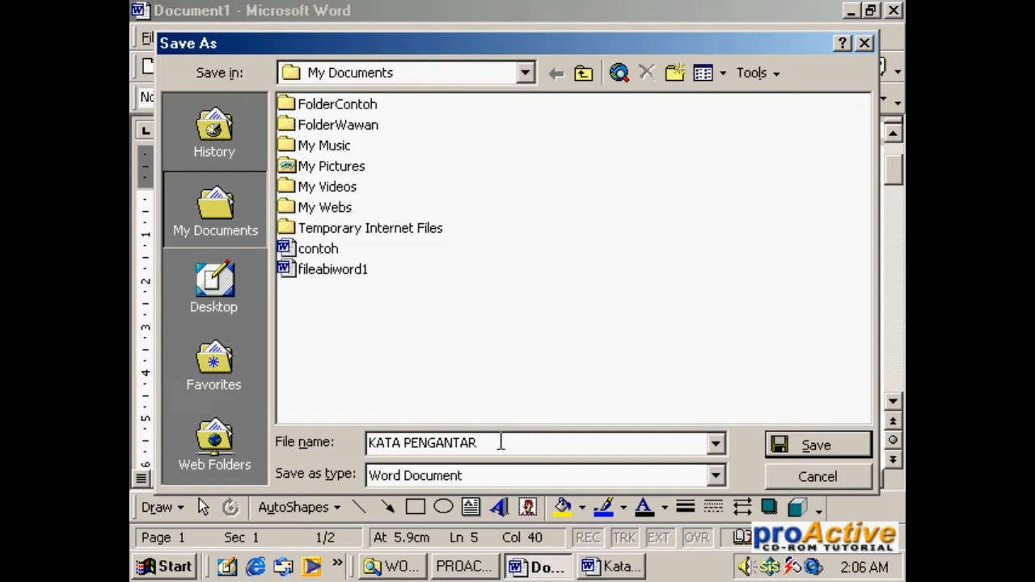
pyautogui.moveTo(501, 440); pyautogui.dragTo(335, 444)
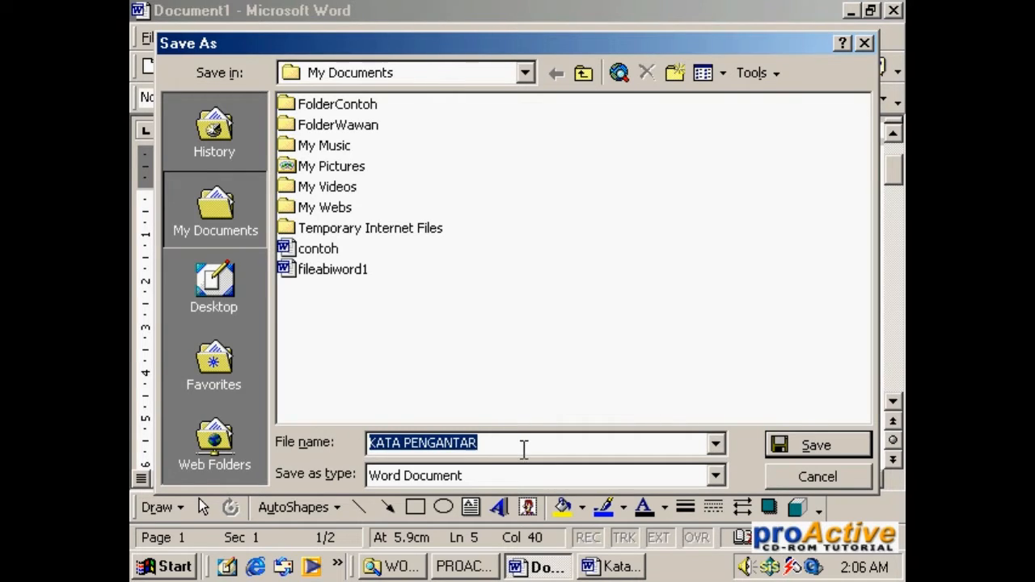
pyautogui.moveTo(523, 449); pyautogui.dragTo(360, 441)
pyautogui.write('file')
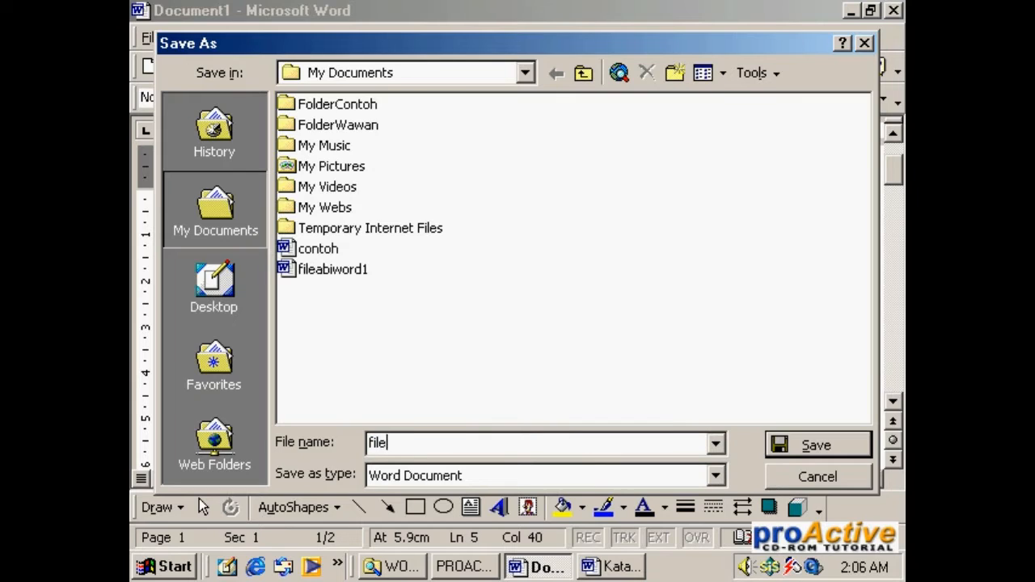
pyautogui.write('latih1')
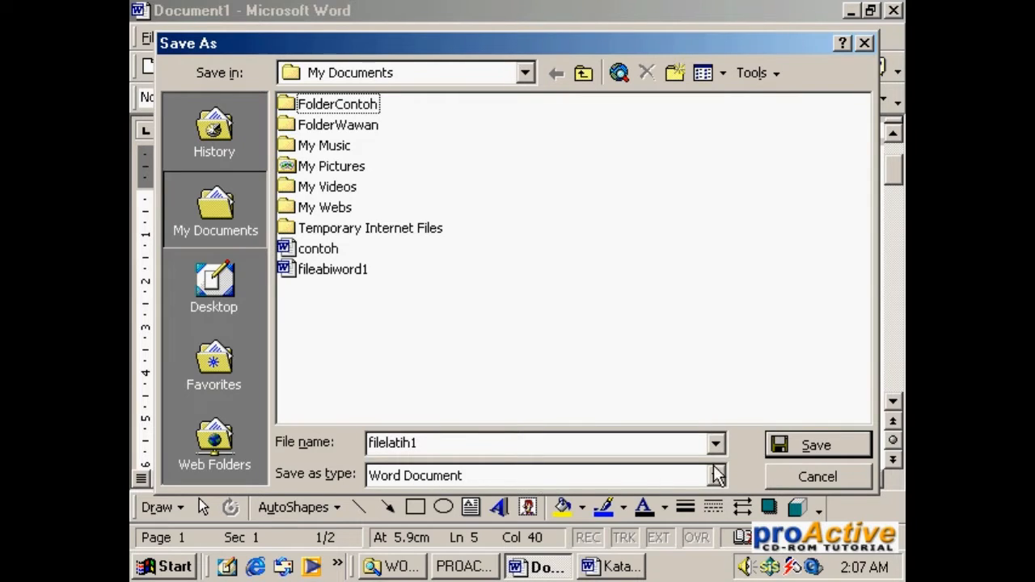
pyautogui.click(810, 443)
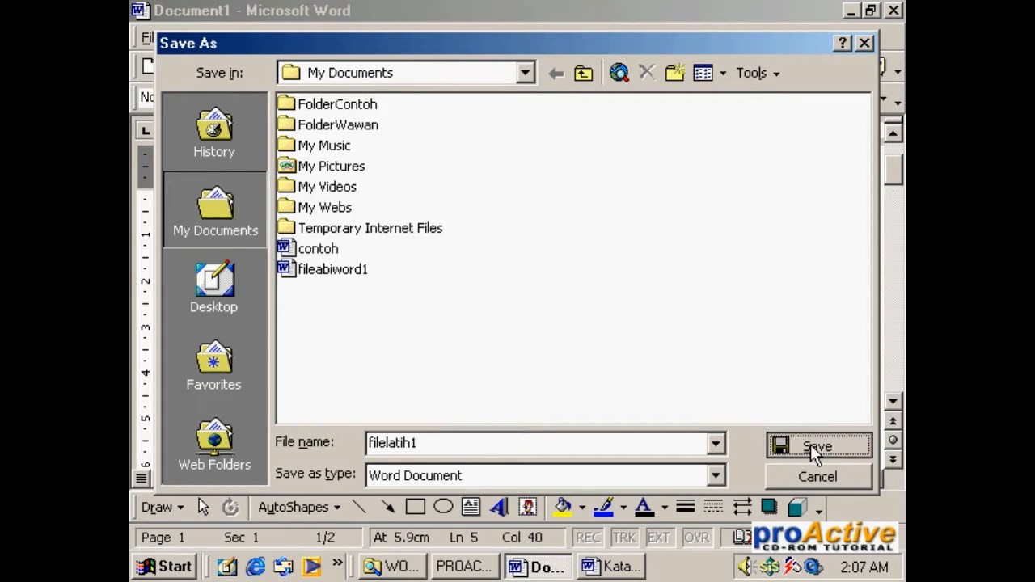
# Add the line "Word sangat mudah digunakan" below the last paragraph and save the document.
pyautogui.scroll(-15, 691, 335)
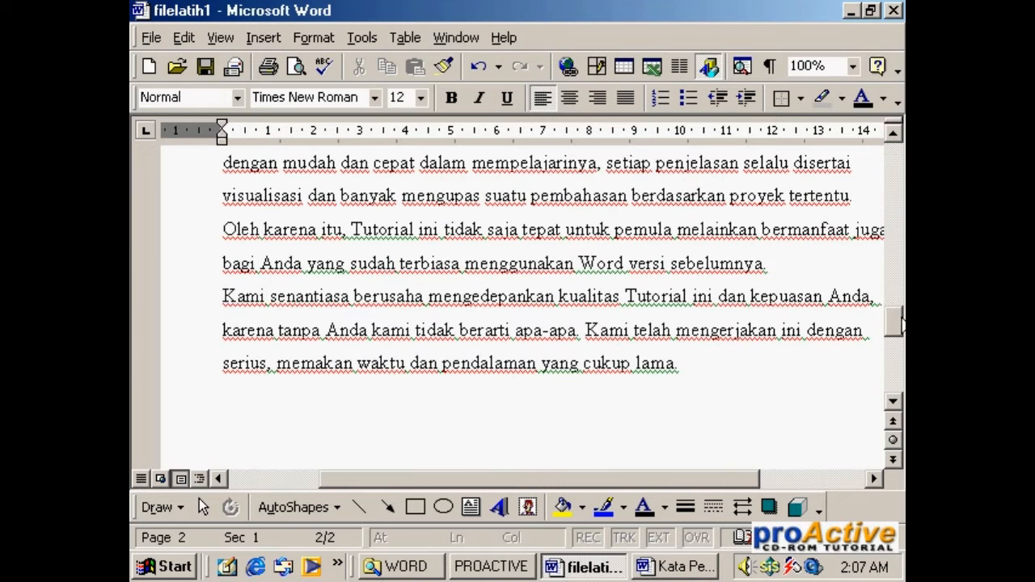
pyautogui.click(718, 360)
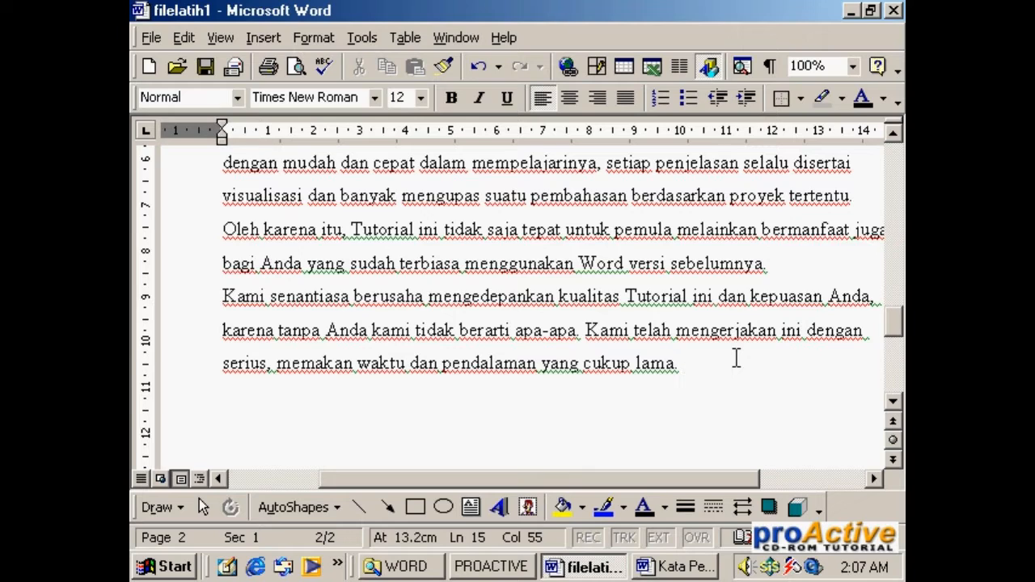
pyautogui.press('Return')
pyautogui.write('Doke')
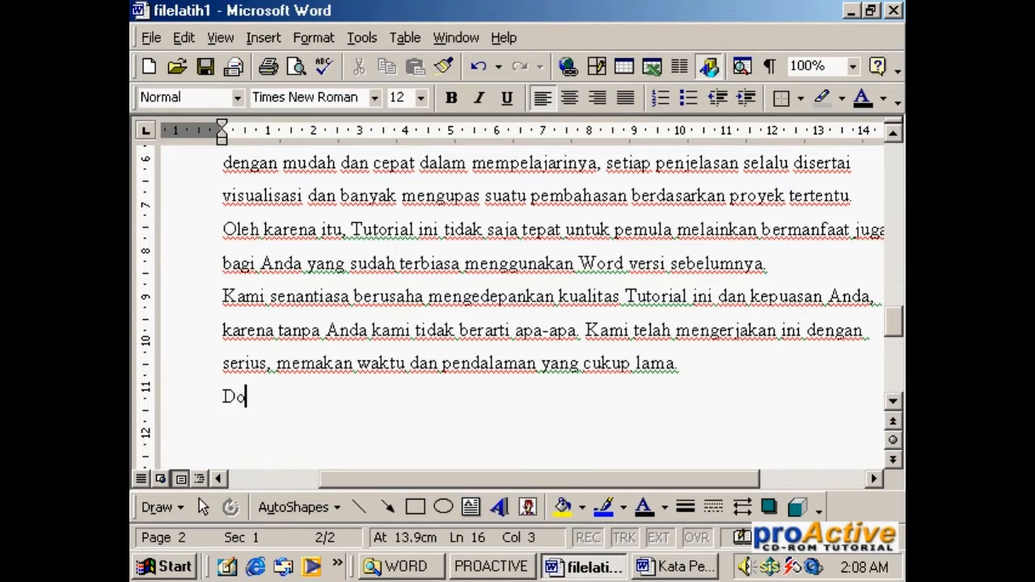
pyautogui.press('BackSpace')
pyautogui.press('BackSpace')
pyautogui.press('BackSpace')
pyautogui.press('BackSpace')
pyautogui.write('Word ')
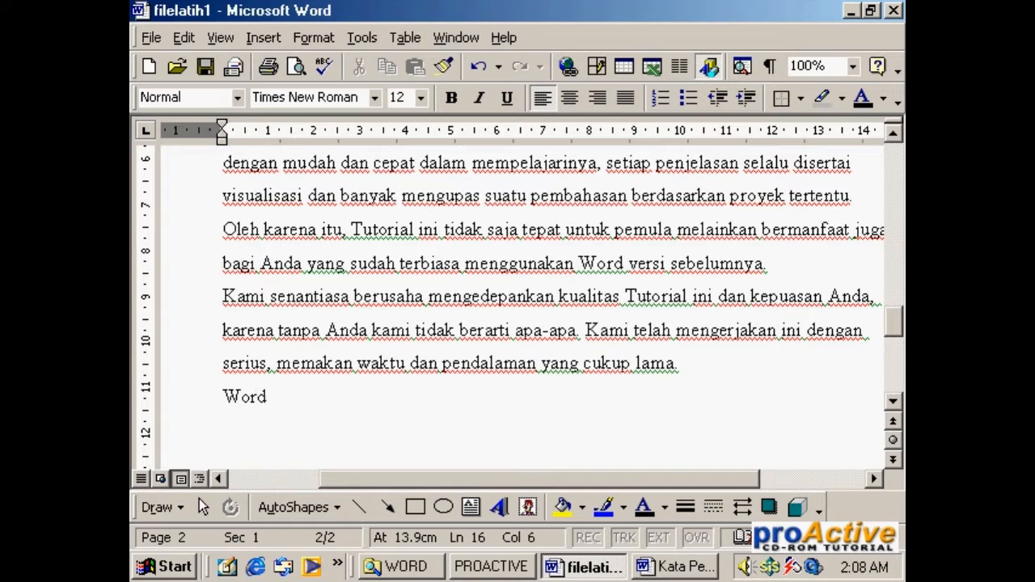
pyautogui.write('sang')
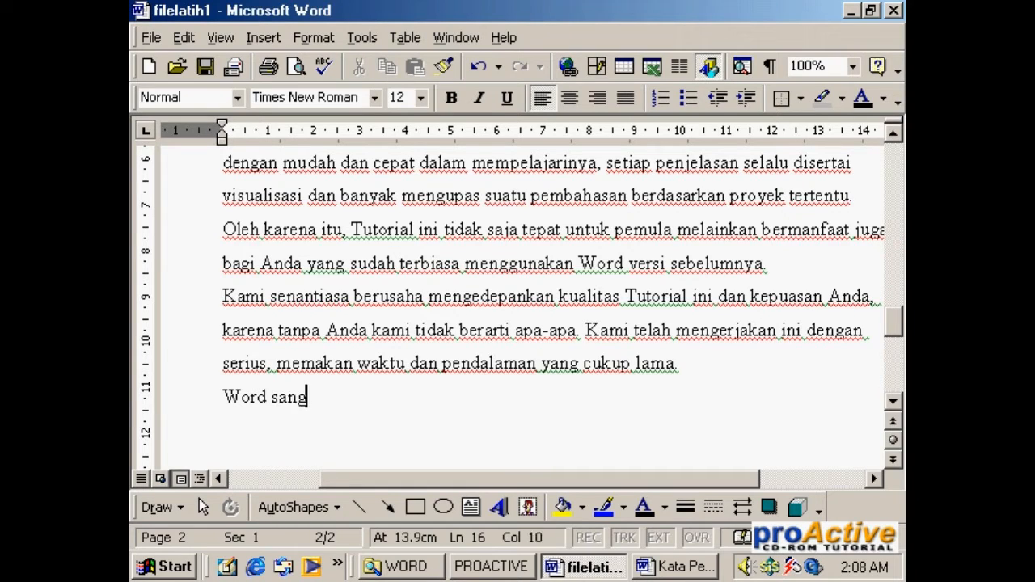
pyautogui.write('at mudah ')
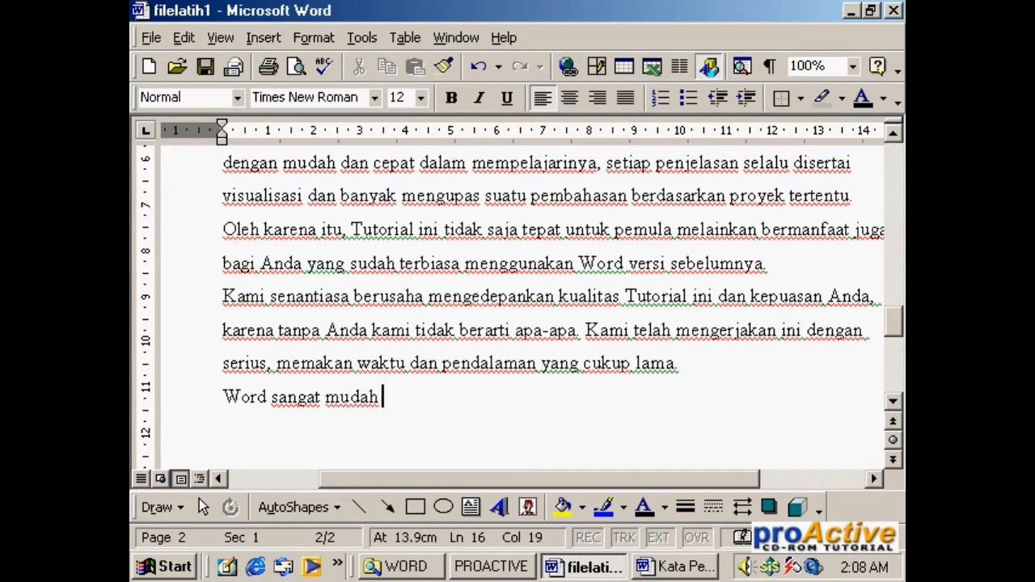
pyautogui.write('digunakan')
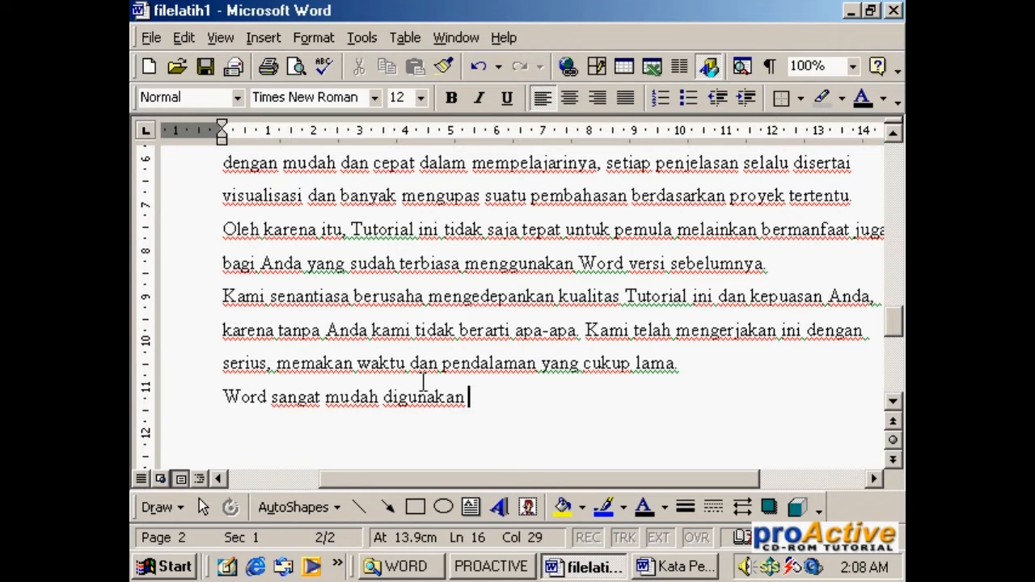
pyautogui.click(206, 67)
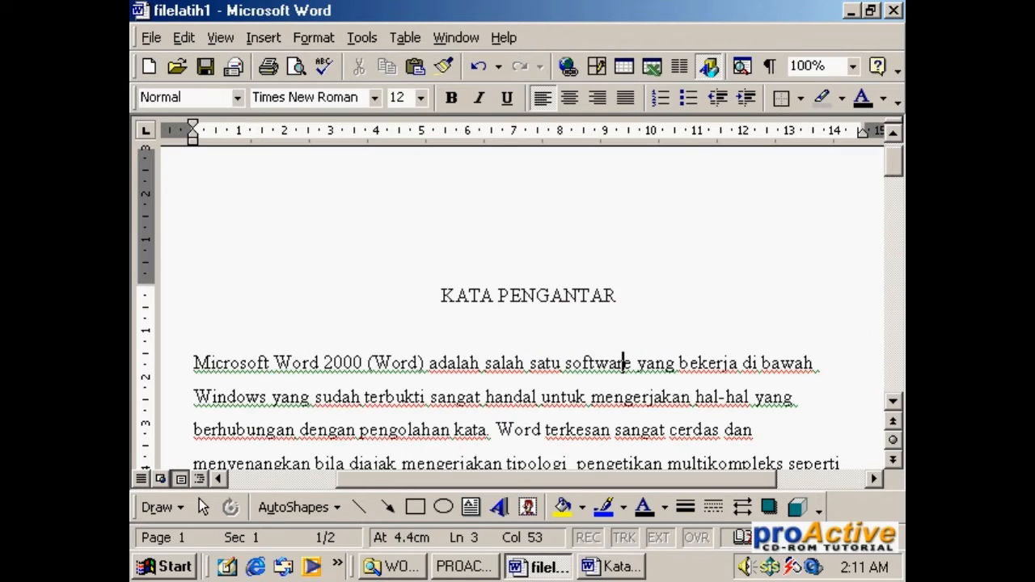
# Delete the first sentence of the opening paragraph, from "Microsoft Word 2000" through "pengolahan kata.".
pyautogui.click(894, 402)
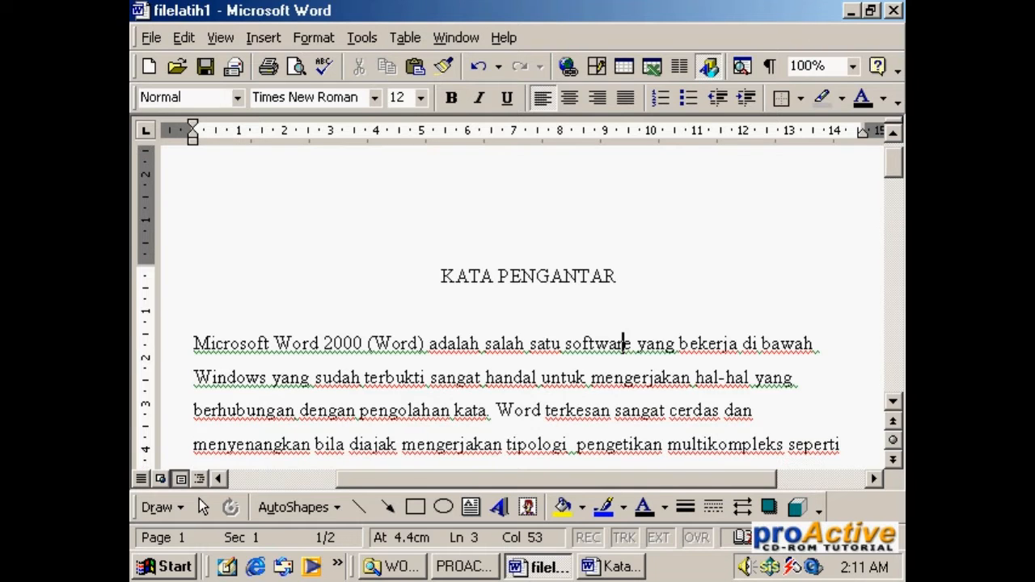
pyautogui.click(893, 402)
pyautogui.click(894, 401)
pyautogui.click(893, 401)
pyautogui.click(893, 401)
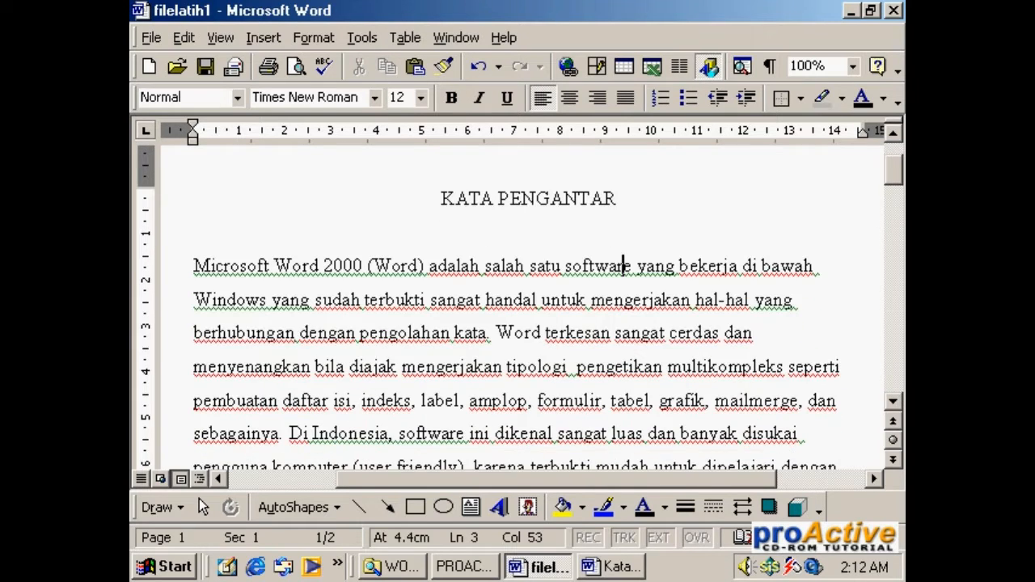
pyautogui.moveTo(194, 267); pyautogui.dragTo(487, 334)
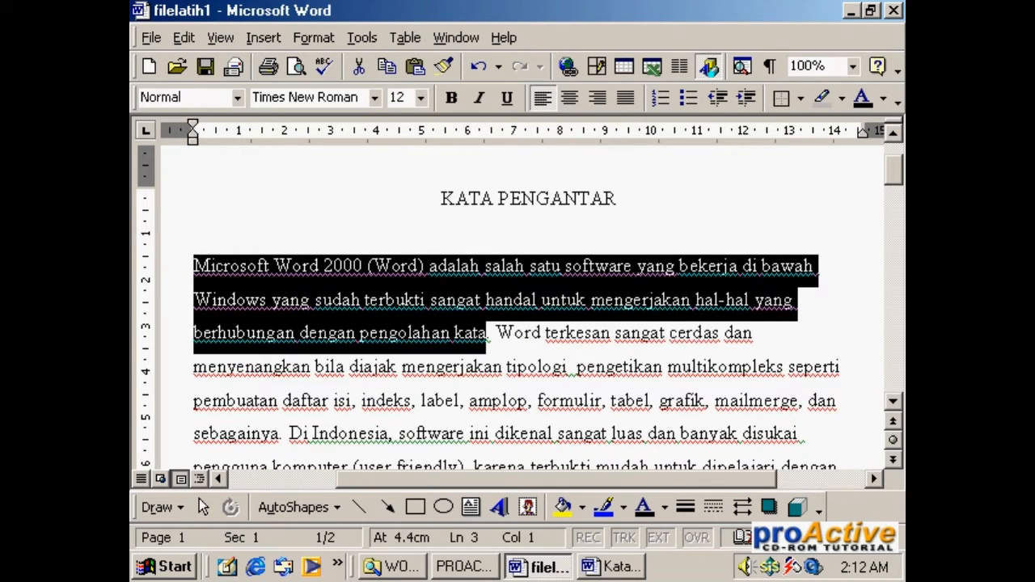
pyautogui.press('Delete')
pyautogui.press('Delete')
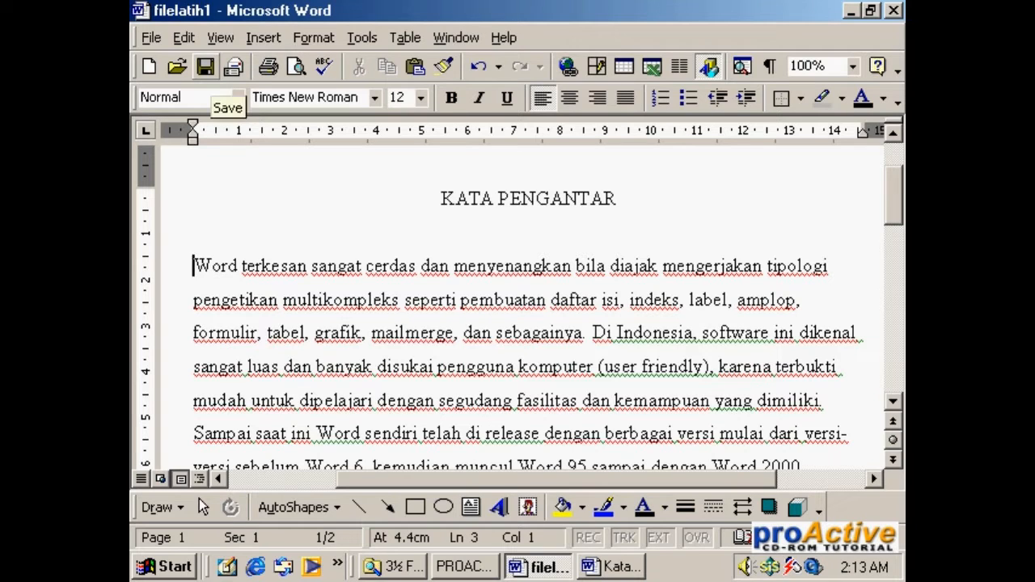
# Save the edited document under the new name filelatih2 in My Documents.
pyautogui.click(151, 37)
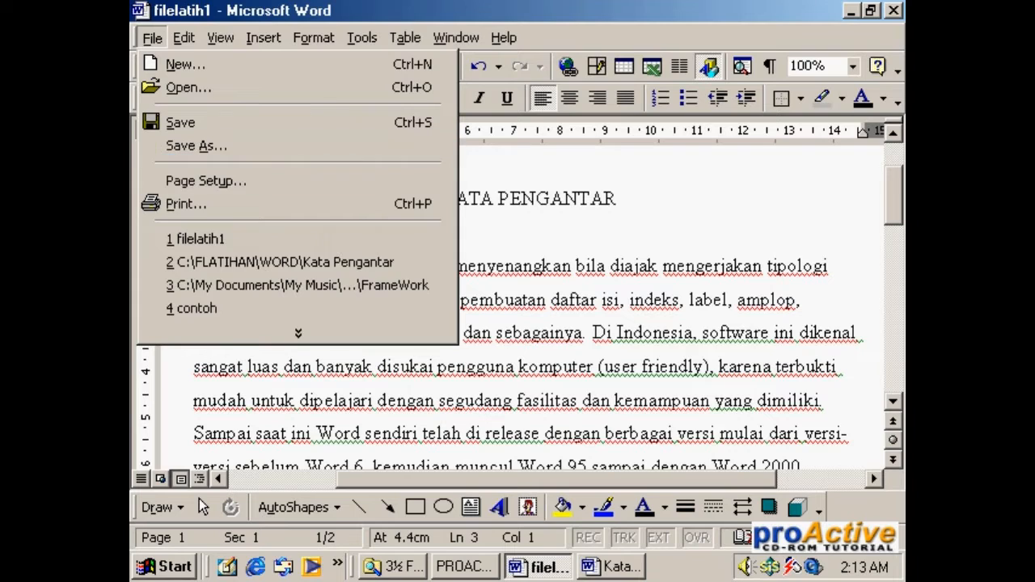
pyautogui.click(487, 266)
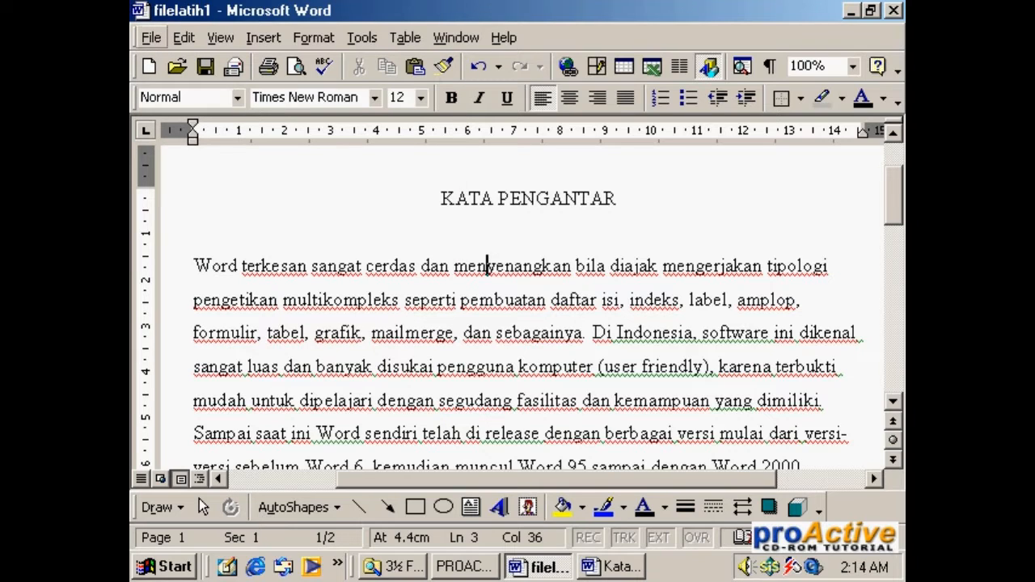
pyautogui.click(151, 37)
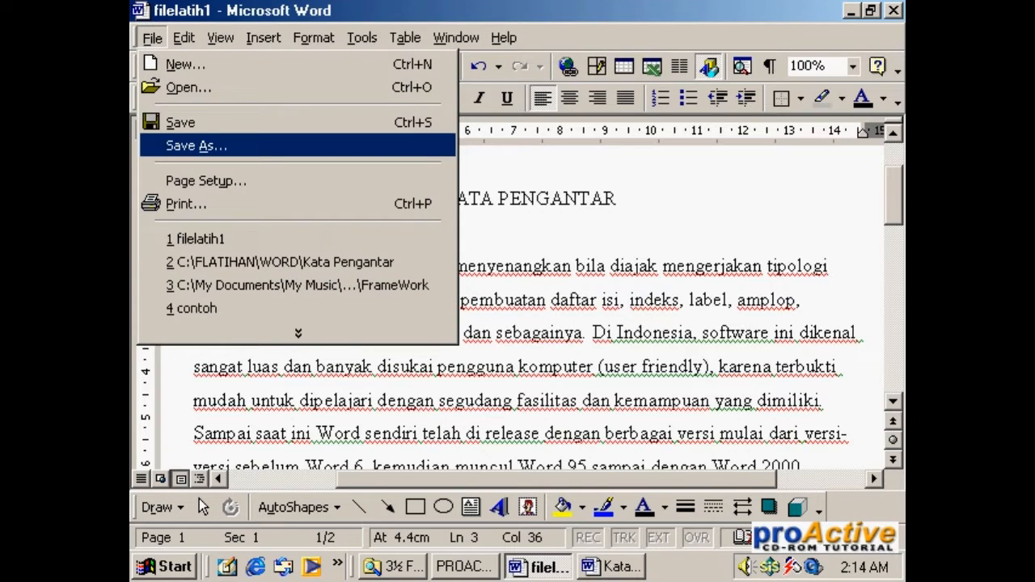
pyautogui.press('Return')
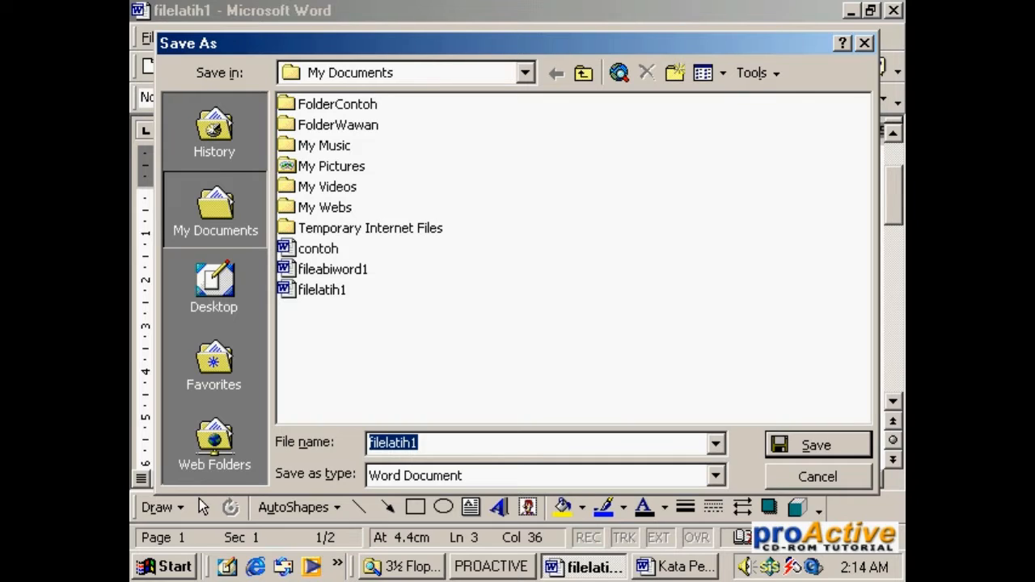
pyautogui.press('End')
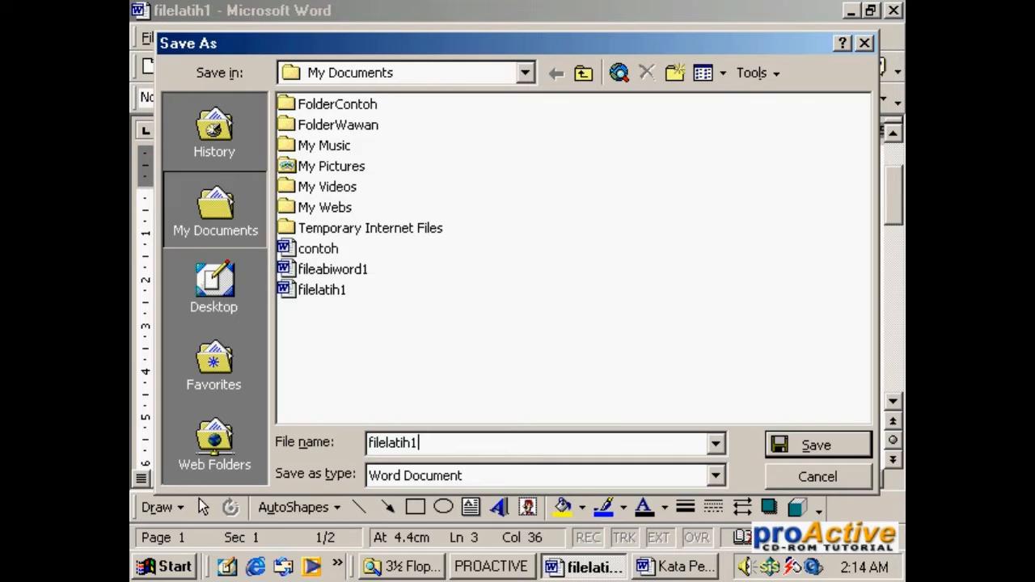
pyautogui.press('BackSpace')
pyautogui.write('2')
pyautogui.press('Return')
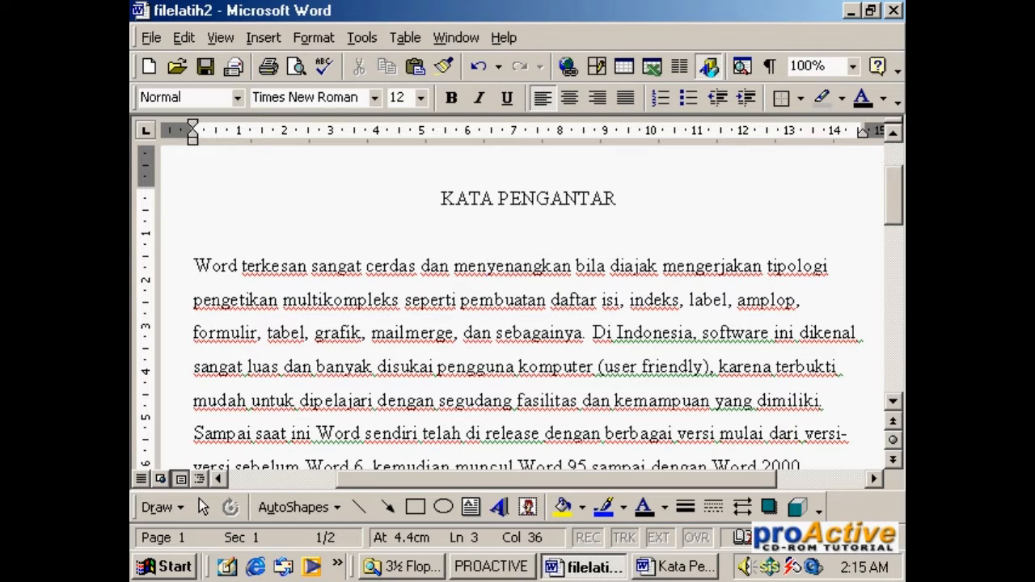
# Open filelatih1 from My Documents and compare its opening paragraph with the filelatih2 document.
pyautogui.click(892, 132)
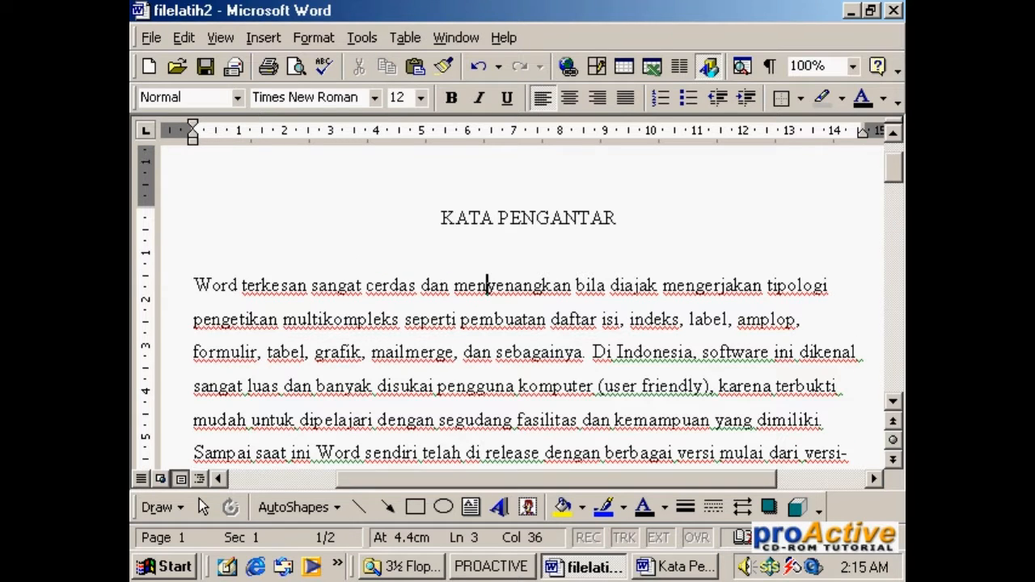
pyautogui.moveTo(892, 167)
pyautogui.mouseDown()
pyautogui.moveTo(892, 182)
pyautogui.moveTo(892, 171)
pyautogui.mouseUp()
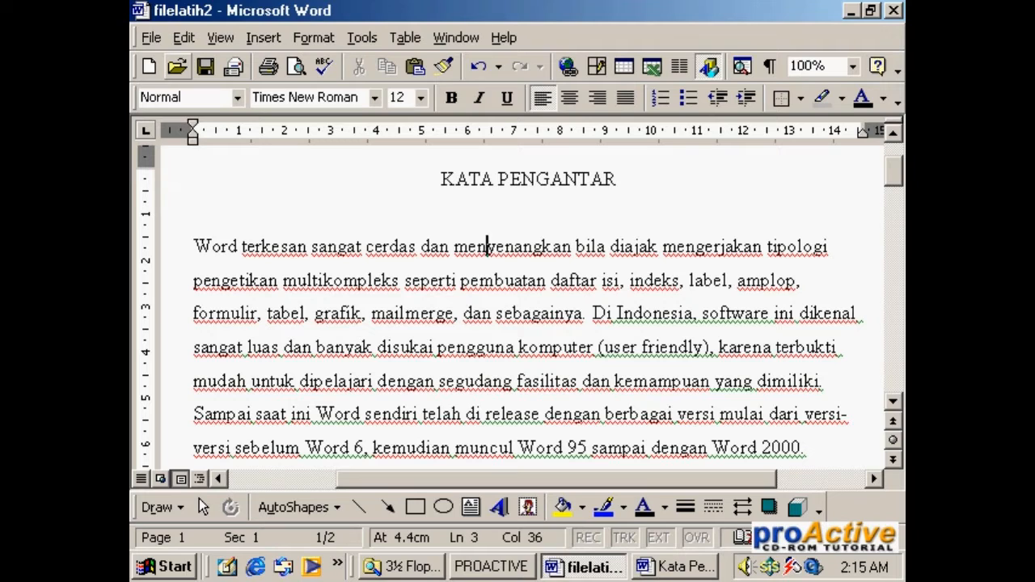
pyautogui.click(178, 68)
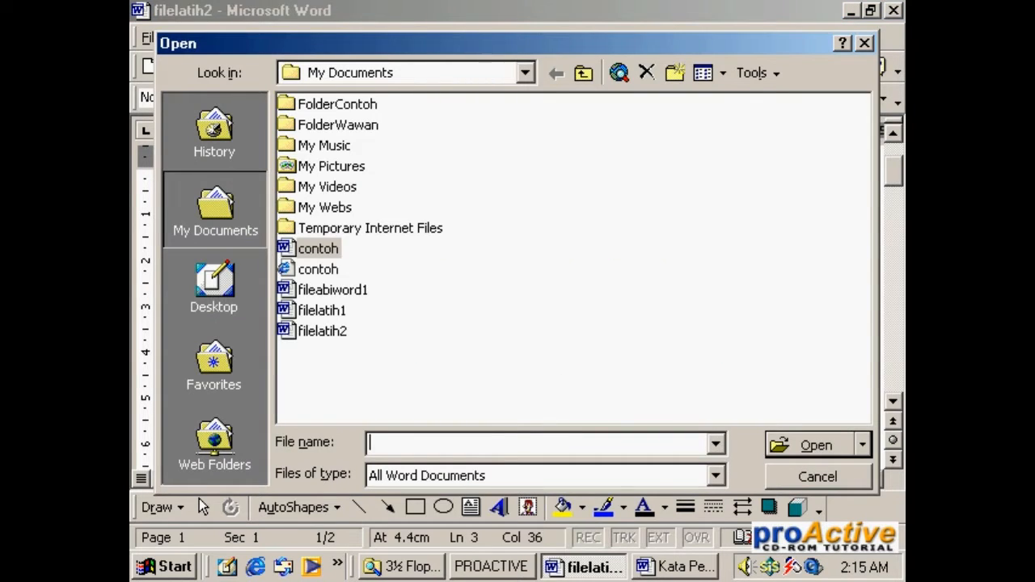
pyautogui.click(322, 311)
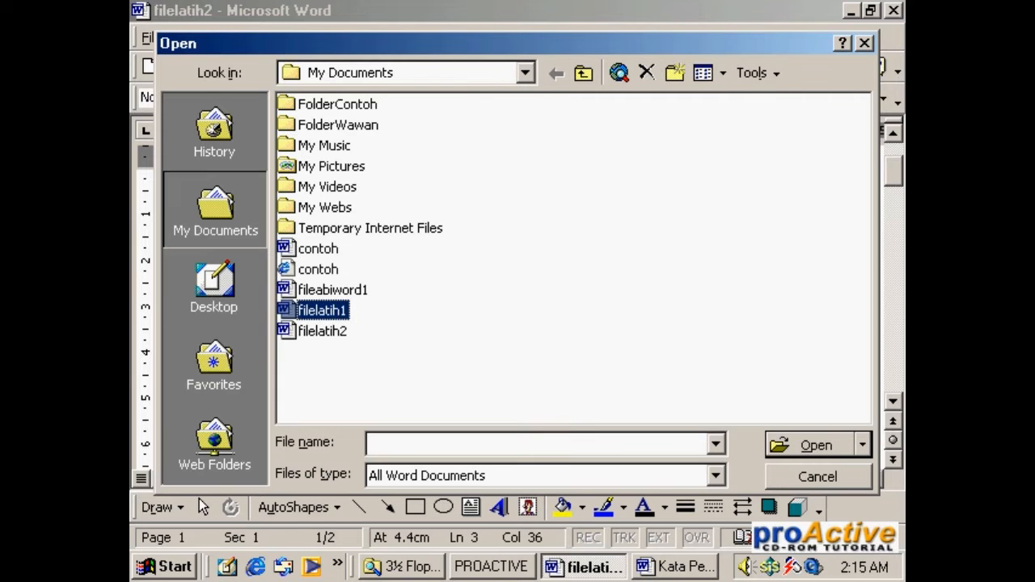
pyautogui.press('Return')
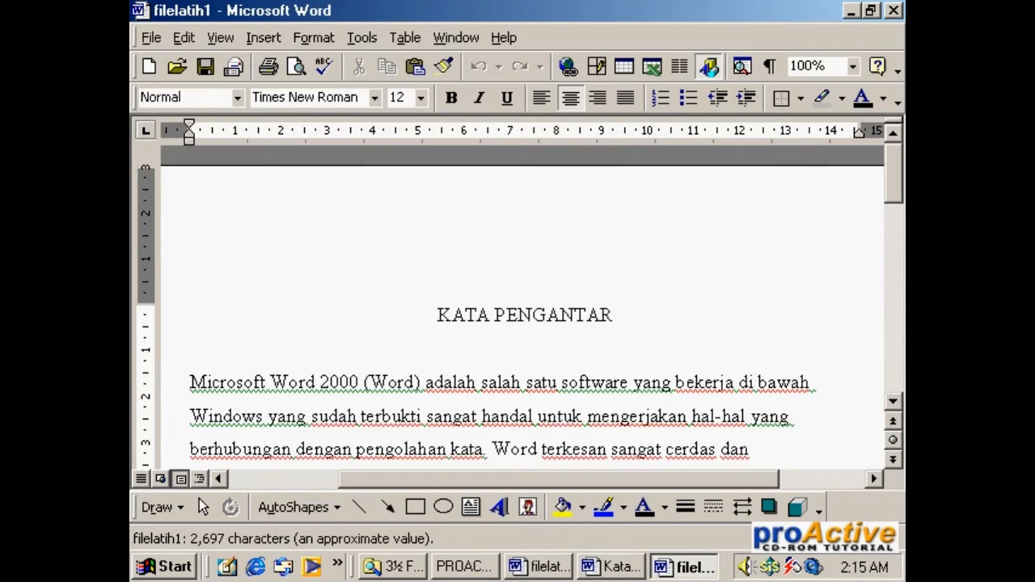
pyautogui.moveTo(893, 179); pyautogui.dragTo(893, 204)
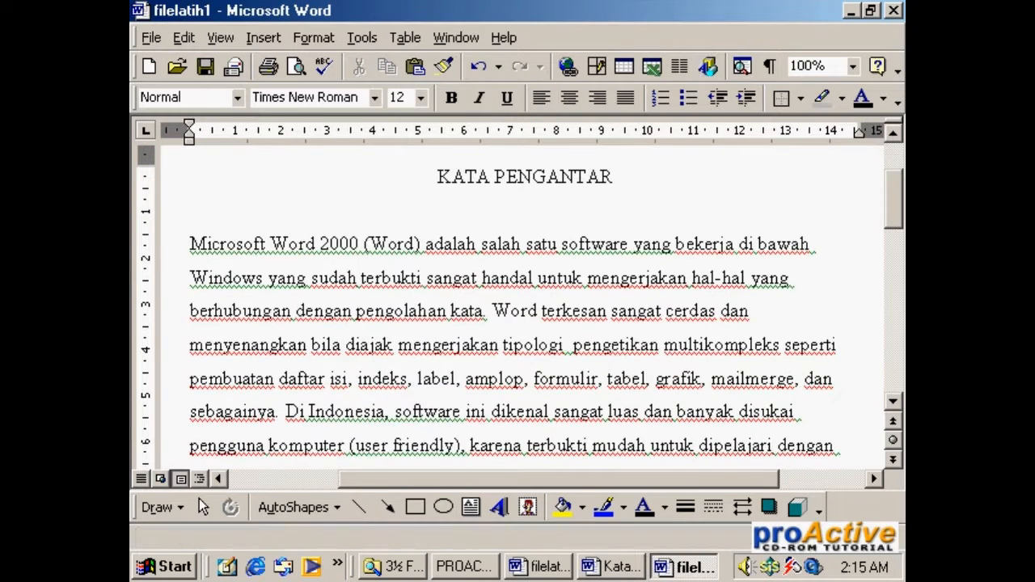
pyautogui.click(537, 566)
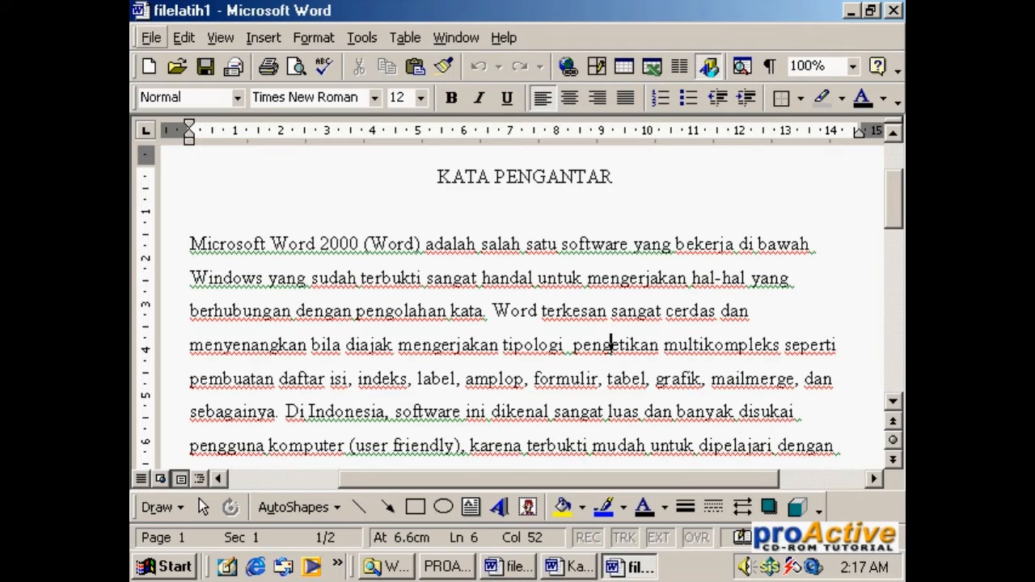
# In the Save As dialog, create a new folder inside My Documents, entering a person's first name as the folder name.
pyautogui.click(151, 37)
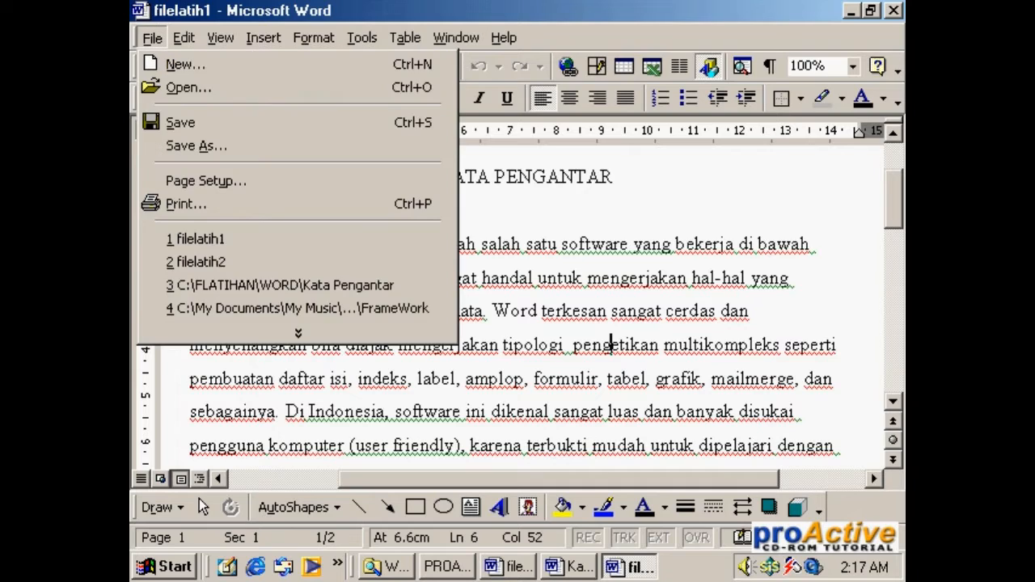
pyautogui.click(197, 145)
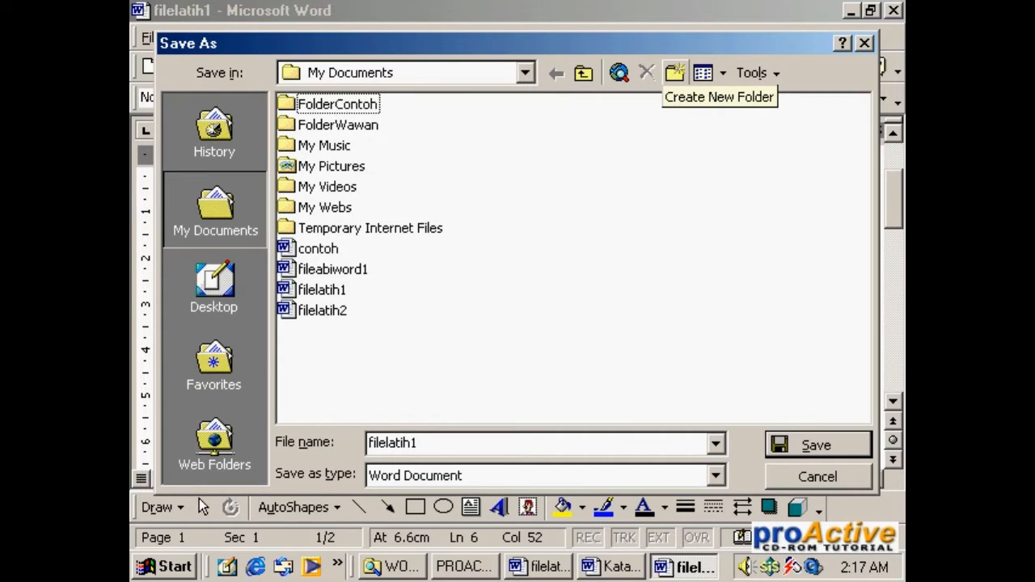
pyautogui.click(675, 73)
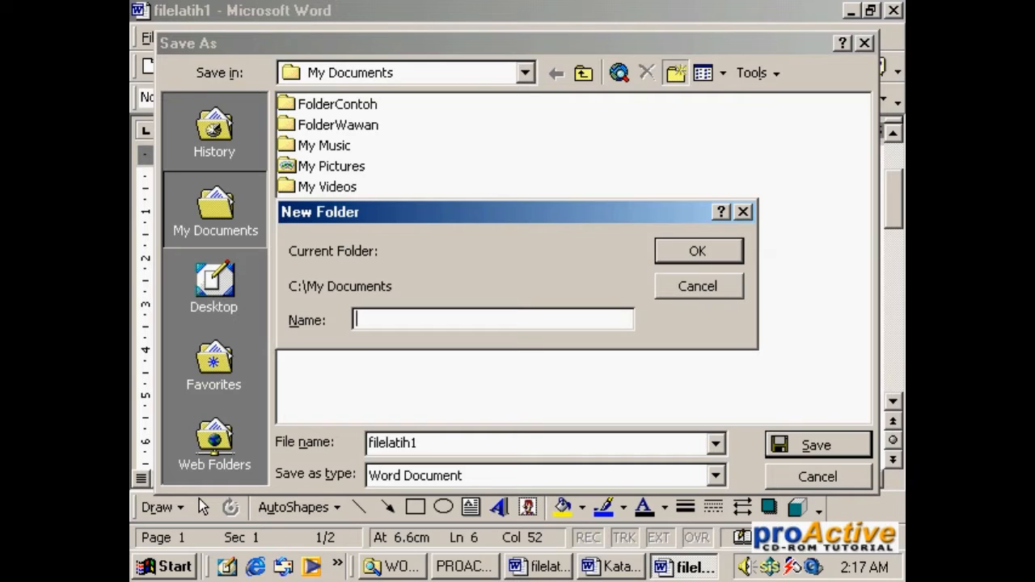
pyautogui.write('Budi')
pyautogui.press('Return')
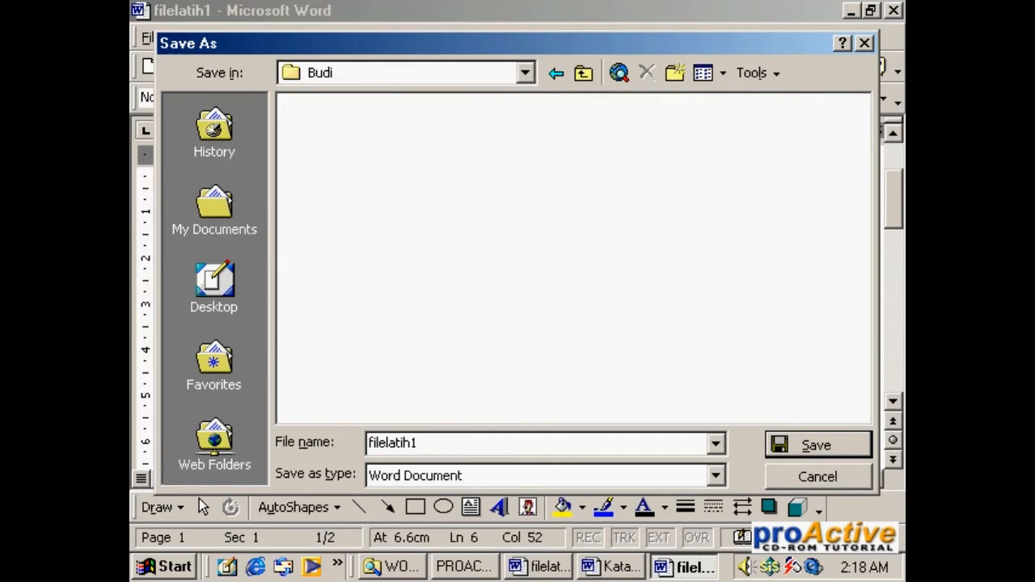
# Save the document as filelatih1 in the newly created folder under My Documents.
pyautogui.click(526, 72)
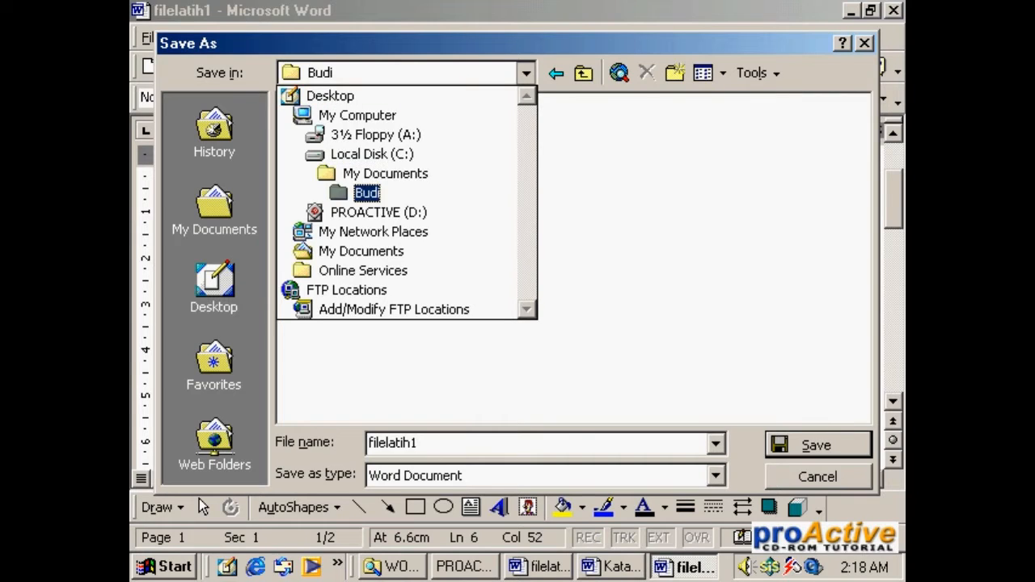
pyautogui.click(367, 193)
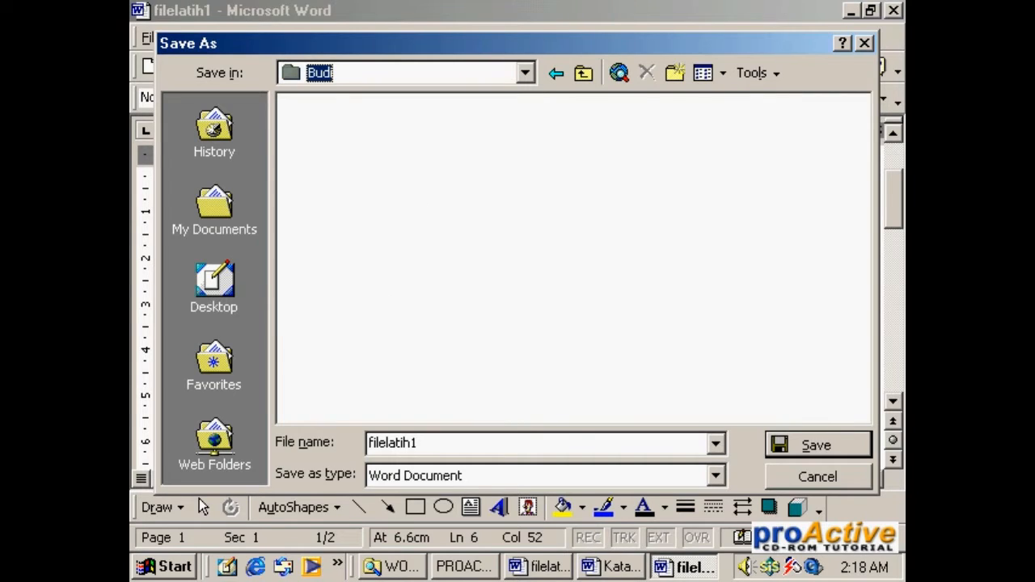
pyautogui.click(817, 444)
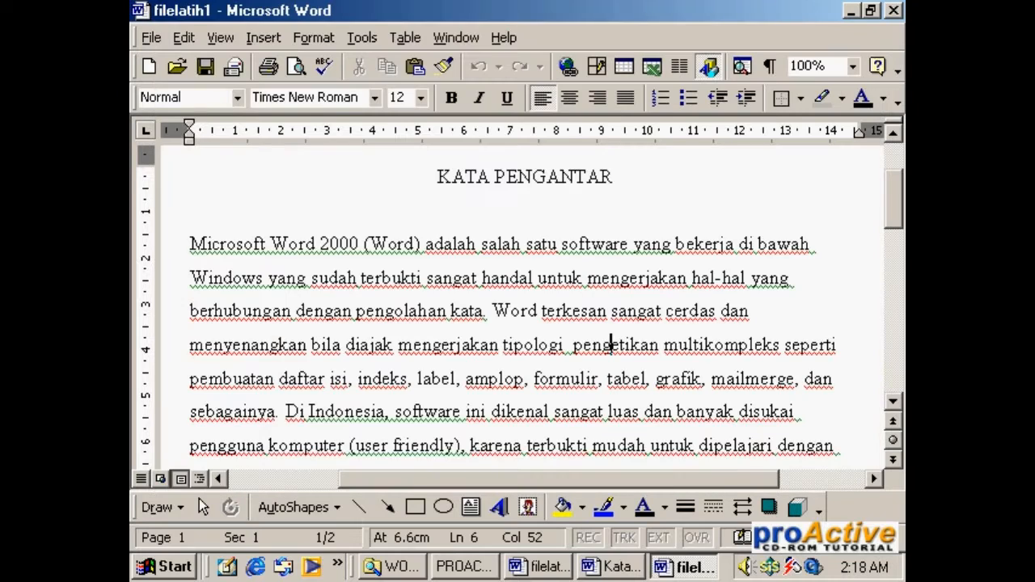
# Save a copy of filelatih1 to the 3½ Floppy (A:) drive, keeping the same file name.
pyautogui.moveTo(894, 193)
pyautogui.mouseDown()
pyautogui.moveTo(894, 165)
pyautogui.moveTo(893, 194)
pyautogui.mouseUp()
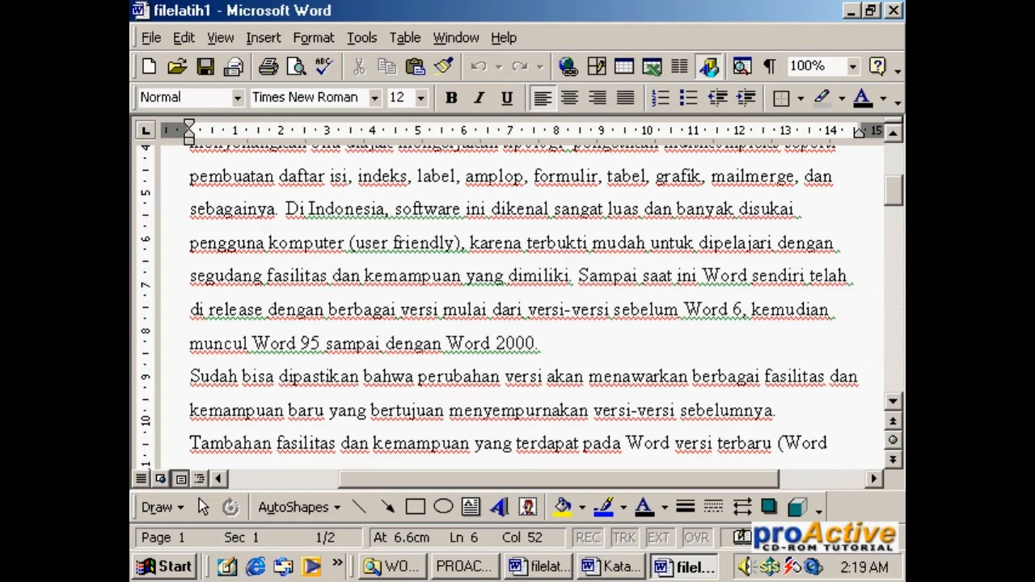
pyautogui.scroll(2, 522, 307)
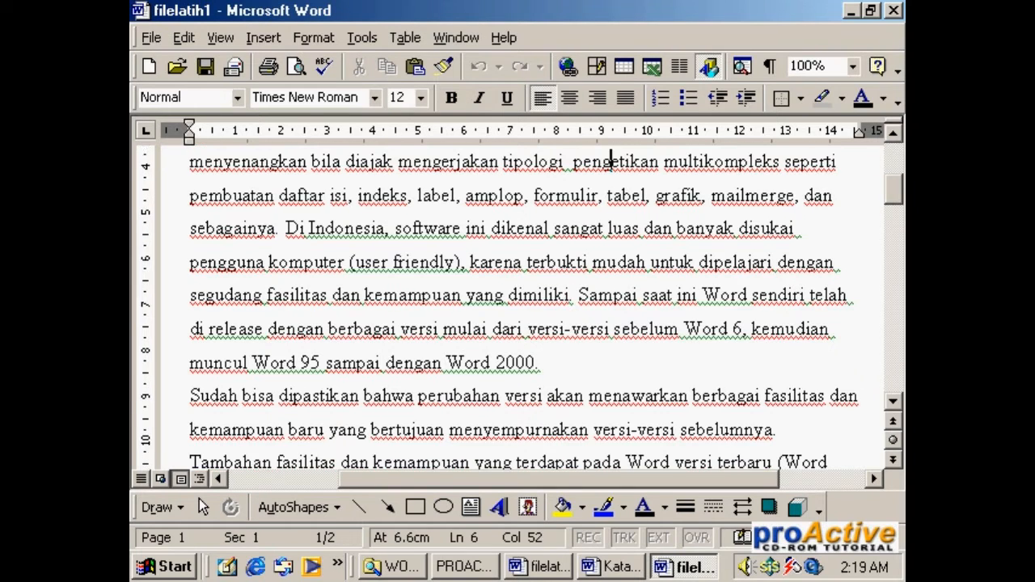
pyautogui.scroll(3, 522, 307)
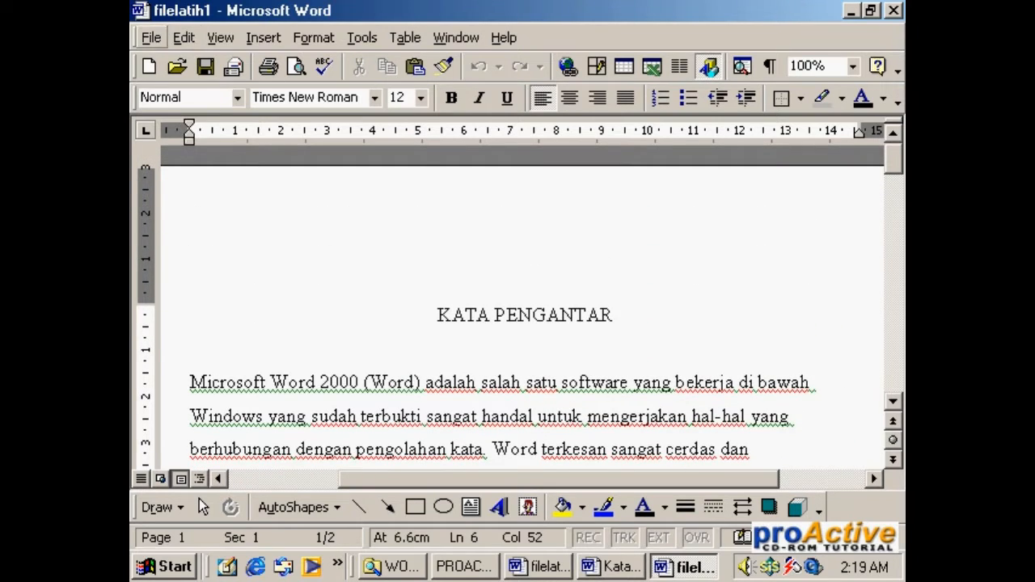
pyautogui.click(152, 37)
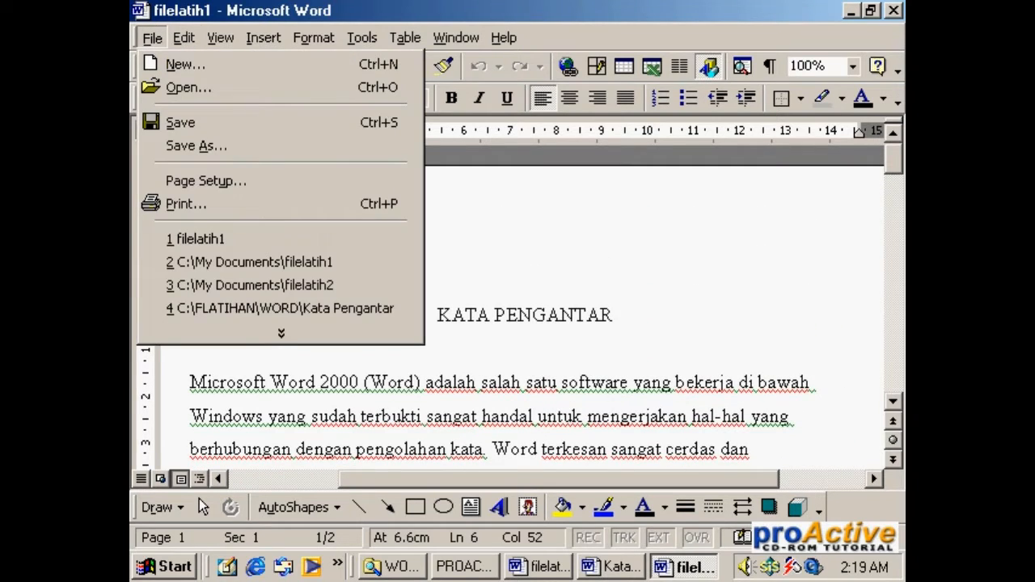
pyautogui.click(196, 146)
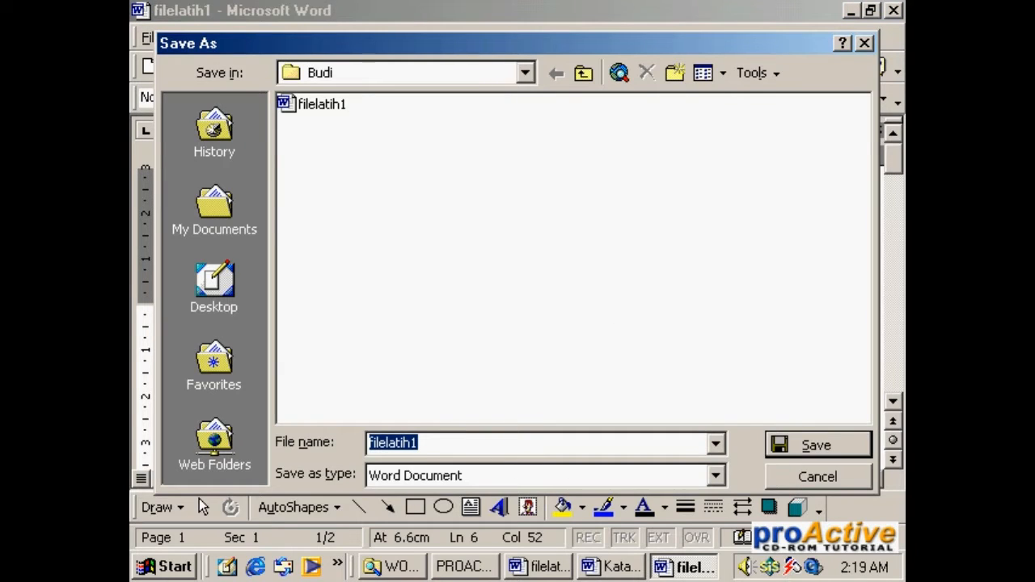
pyautogui.click(525, 73)
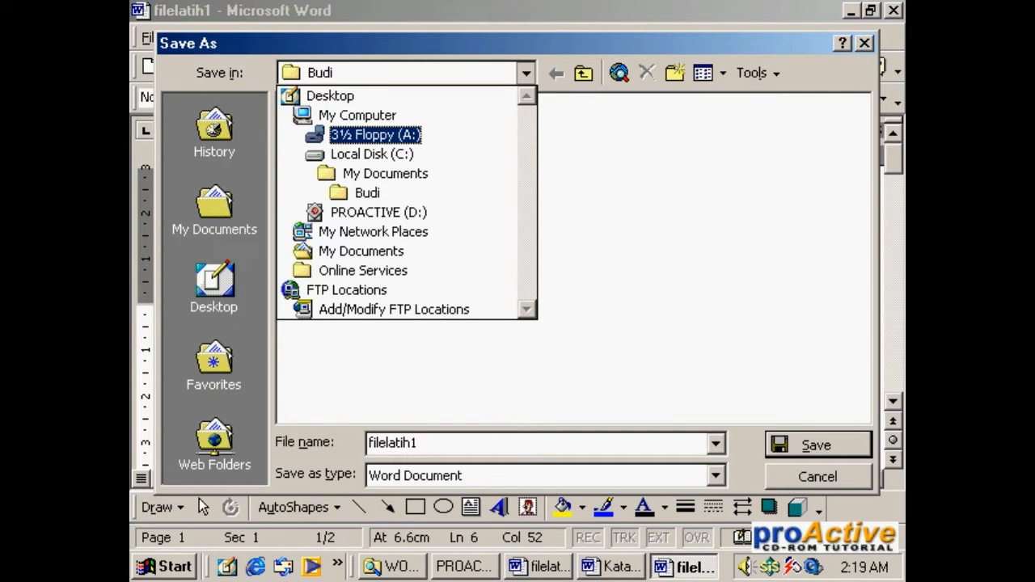
pyautogui.click(375, 135)
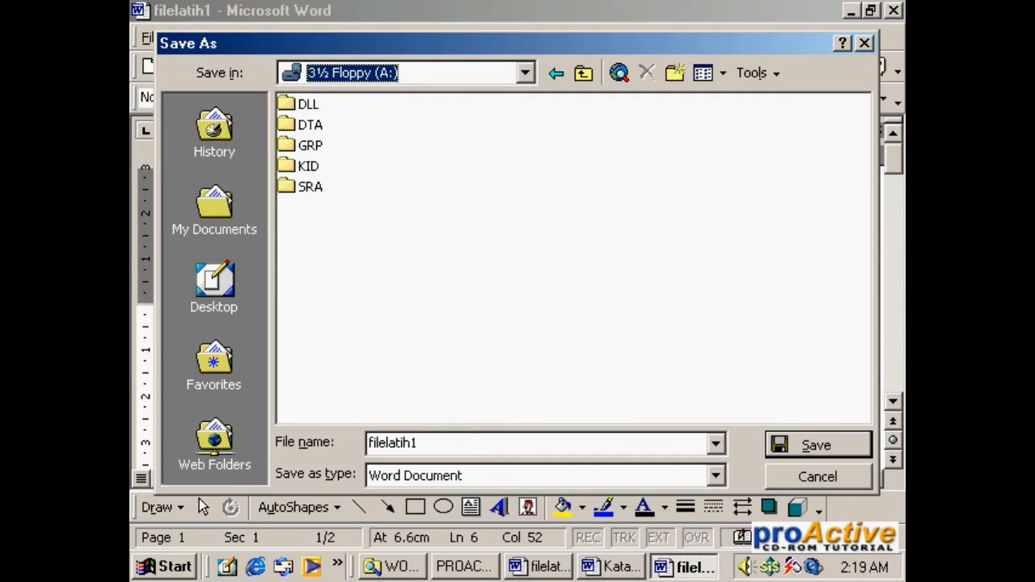
pyautogui.click(818, 444)
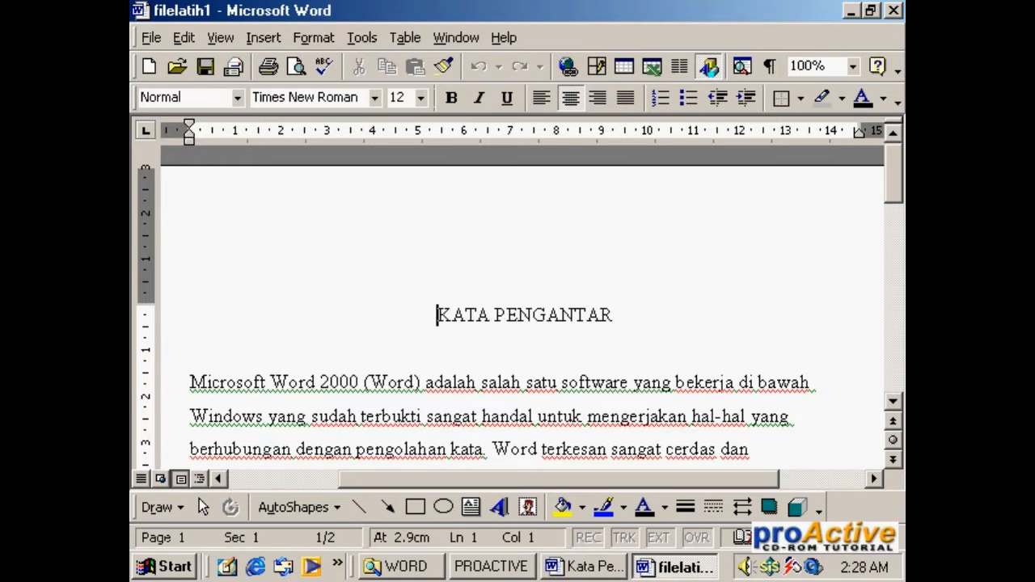
# Close the open Word documents and open Format Karakter from the WORD folder to look over its text.
pyautogui.click(893, 10)
pyautogui.click(893, 10)
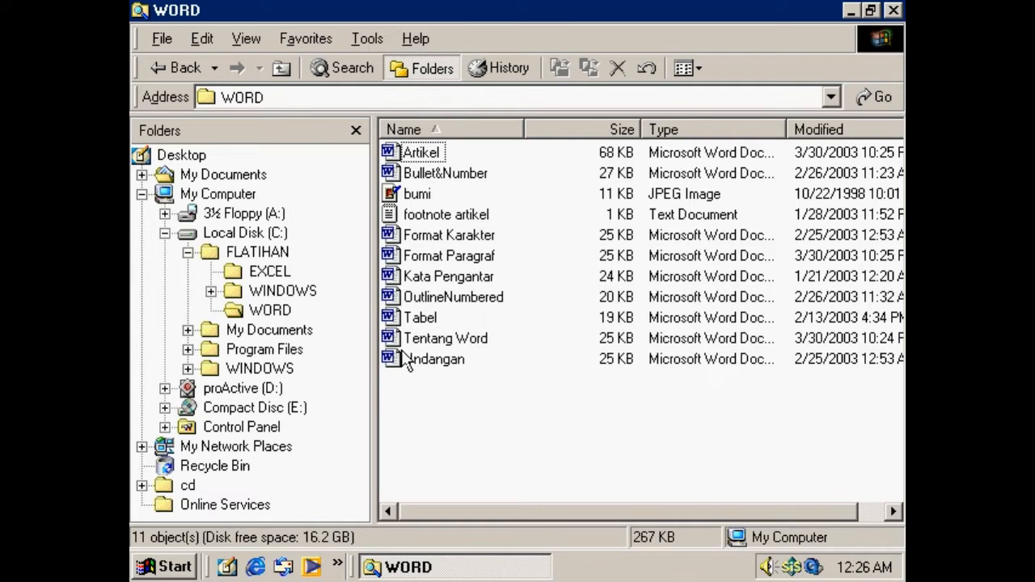
pyautogui.doubleClick(448, 235)
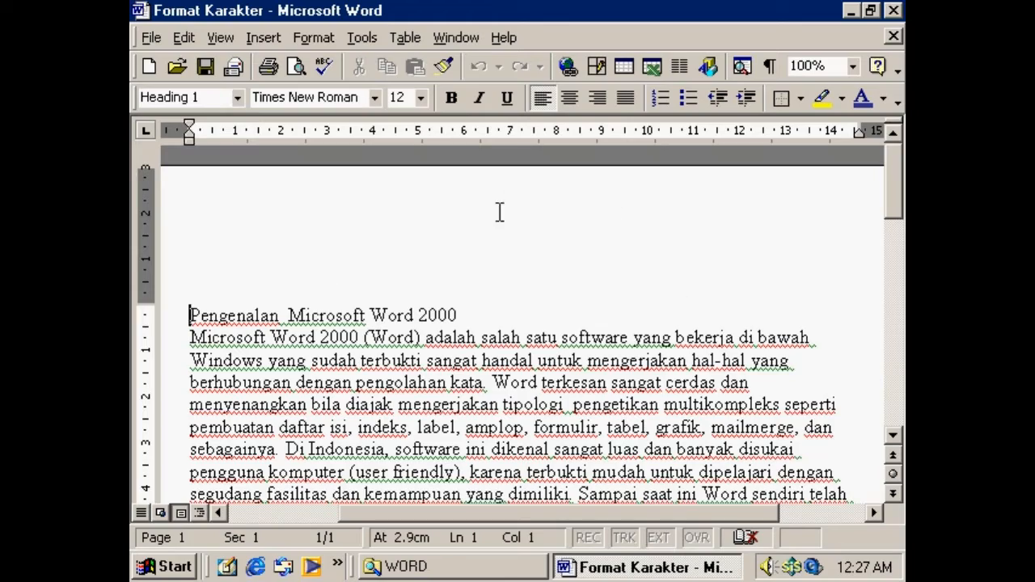
pyautogui.moveTo(895, 182)
pyautogui.mouseDown()
pyautogui.moveTo(894, 252)
pyautogui.moveTo(886, 193)
pyautogui.mouseUp()
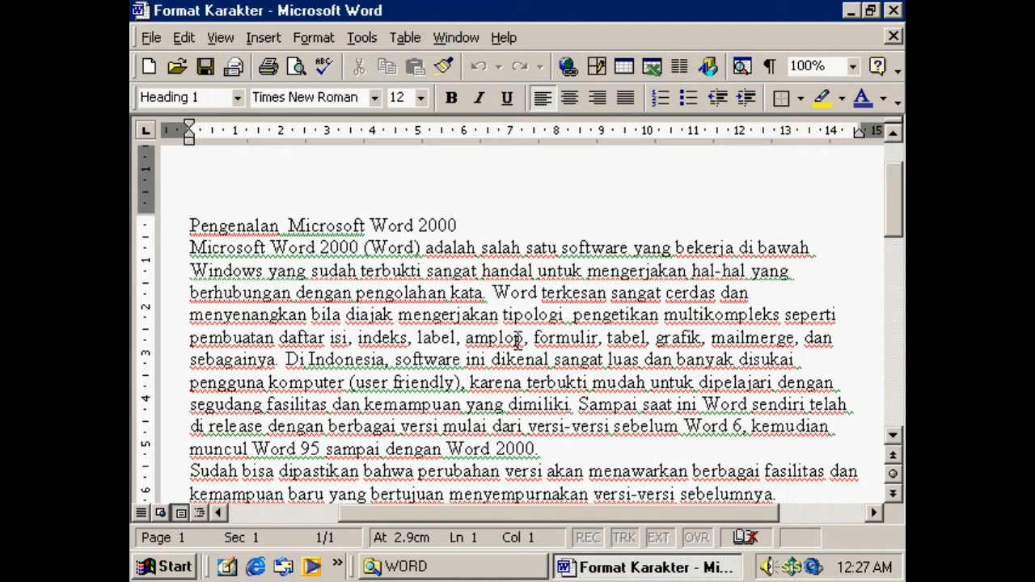
pyautogui.moveTo(892, 218); pyautogui.dragTo(892, 182)
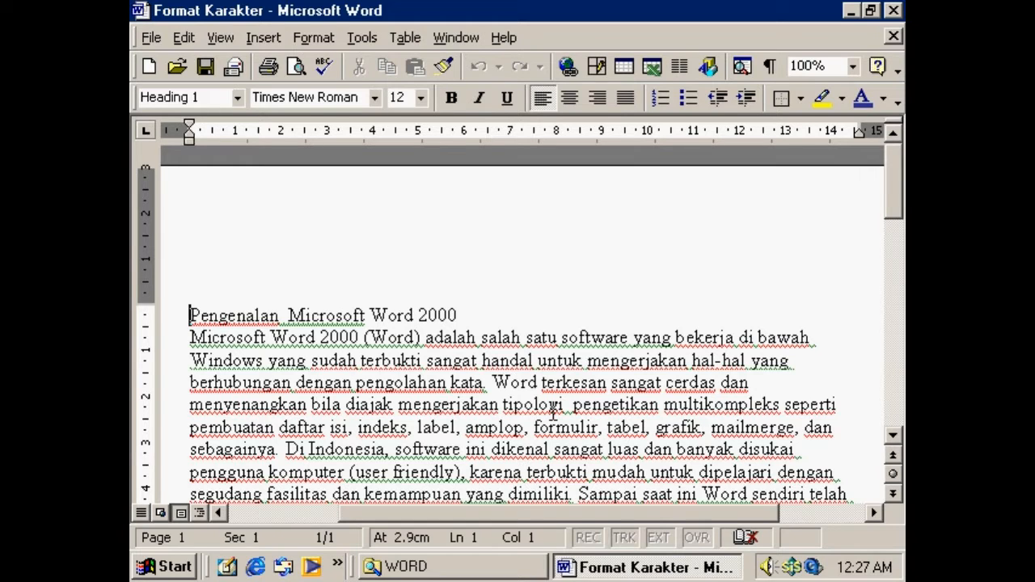
# Change the font of the entire Format Karakter document to Verdana.
pyautogui.hotkey('ctrl', 'a')
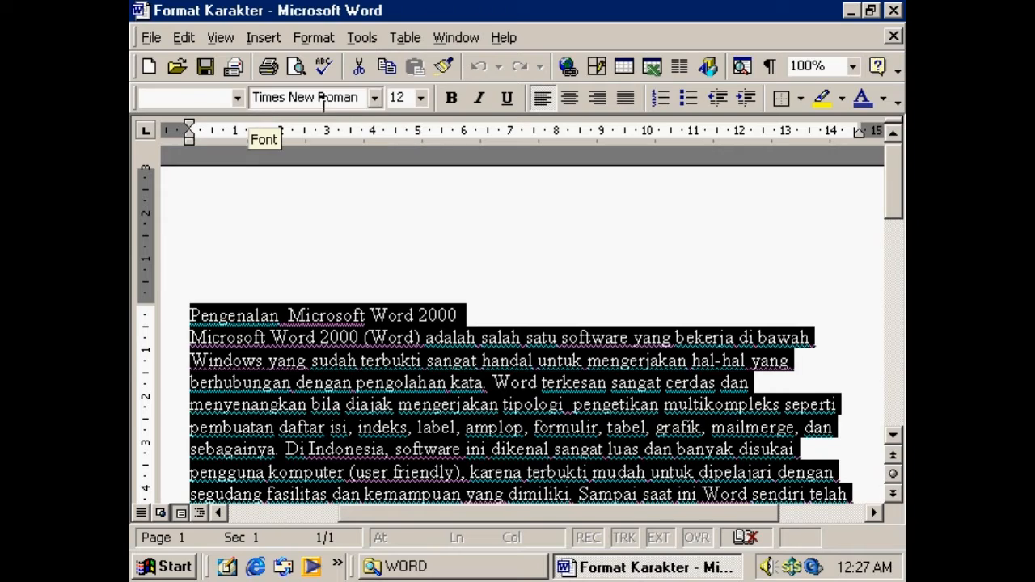
pyautogui.click(373, 99)
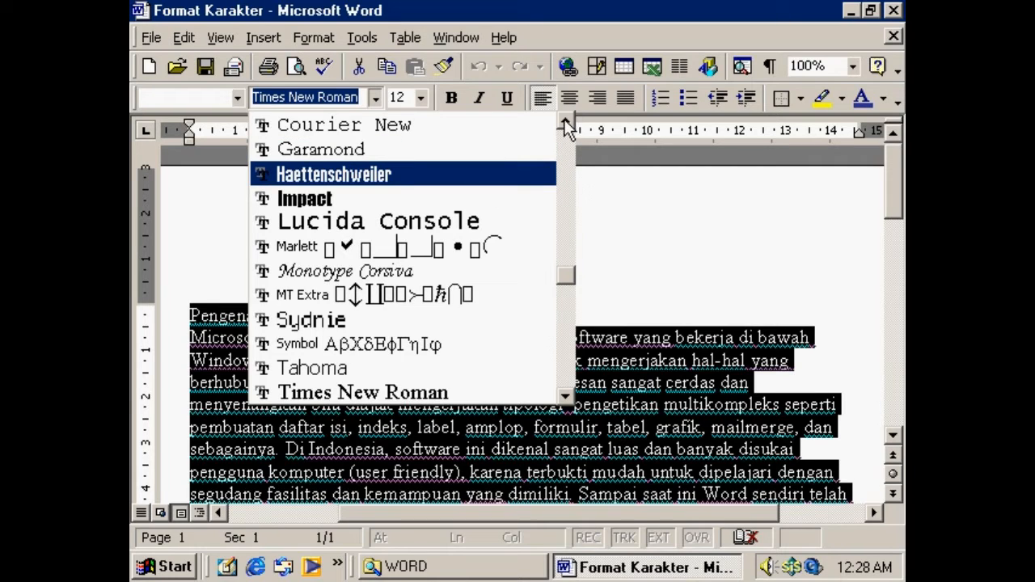
pyautogui.click(565, 126)
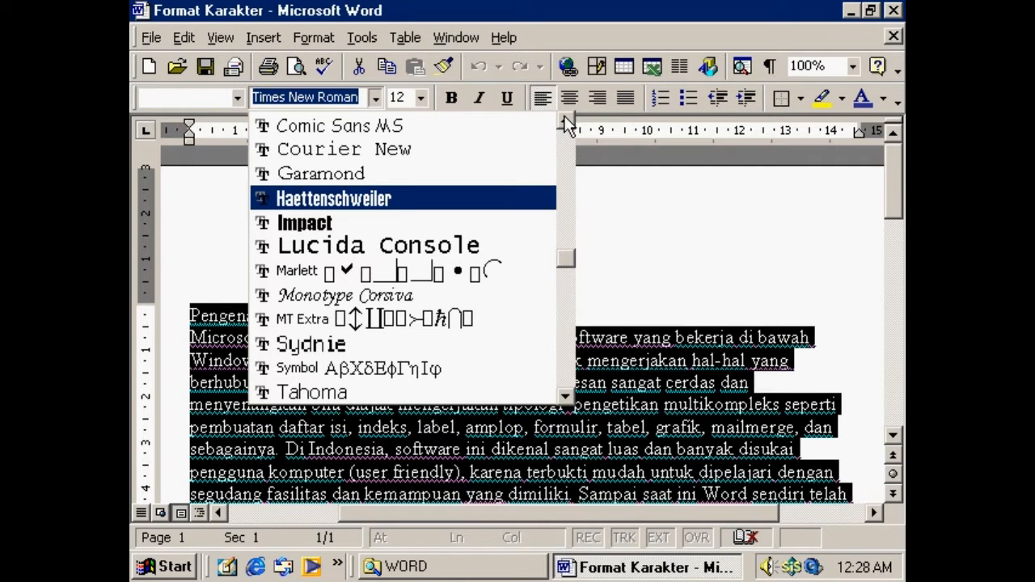
pyautogui.click(565, 125)
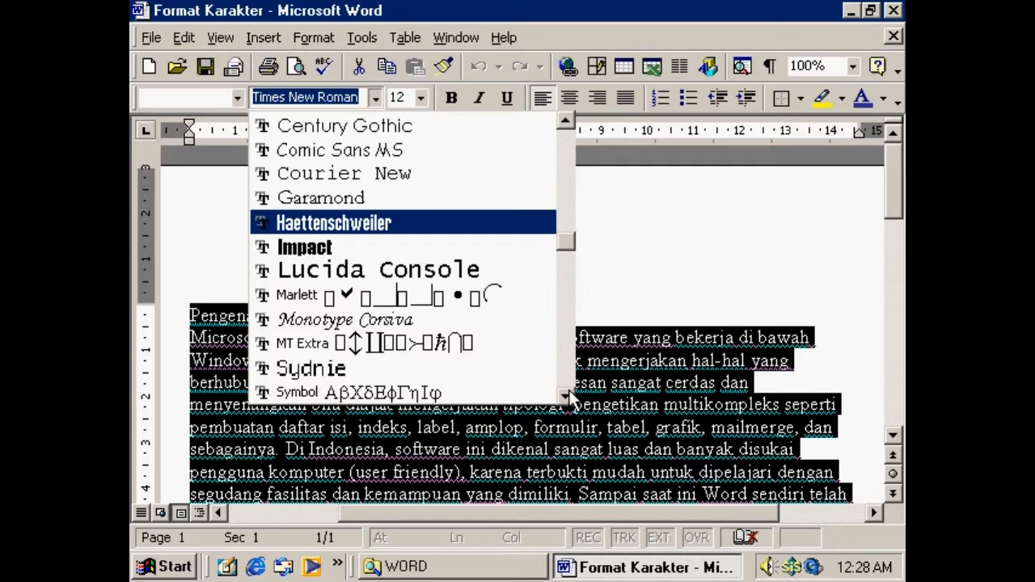
pyautogui.click(565, 395)
pyautogui.click(565, 395)
pyautogui.click(565, 396)
pyautogui.click(565, 395)
pyautogui.click(565, 395)
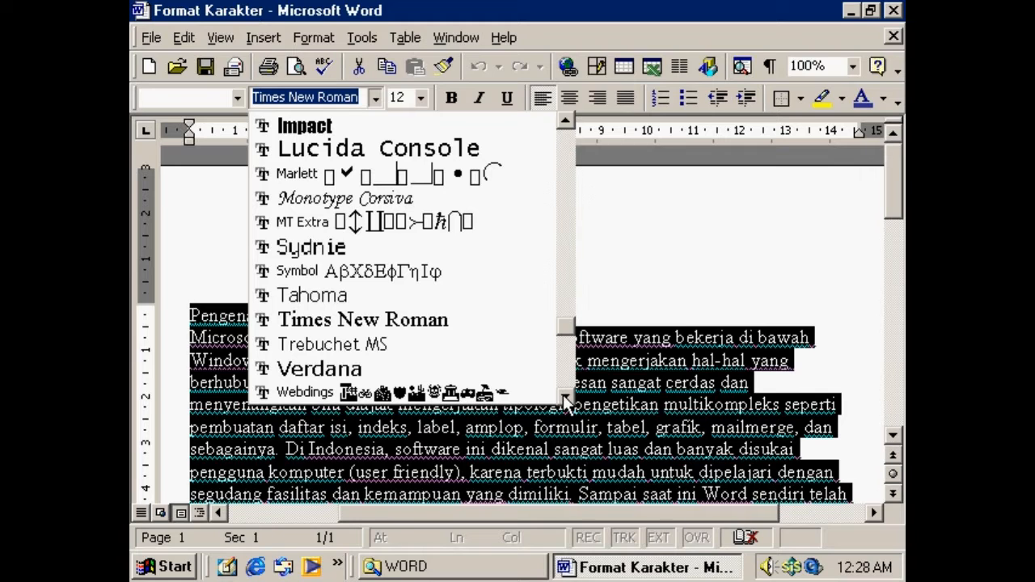
pyautogui.click(565, 396)
pyautogui.click(565, 395)
pyautogui.click(565, 395)
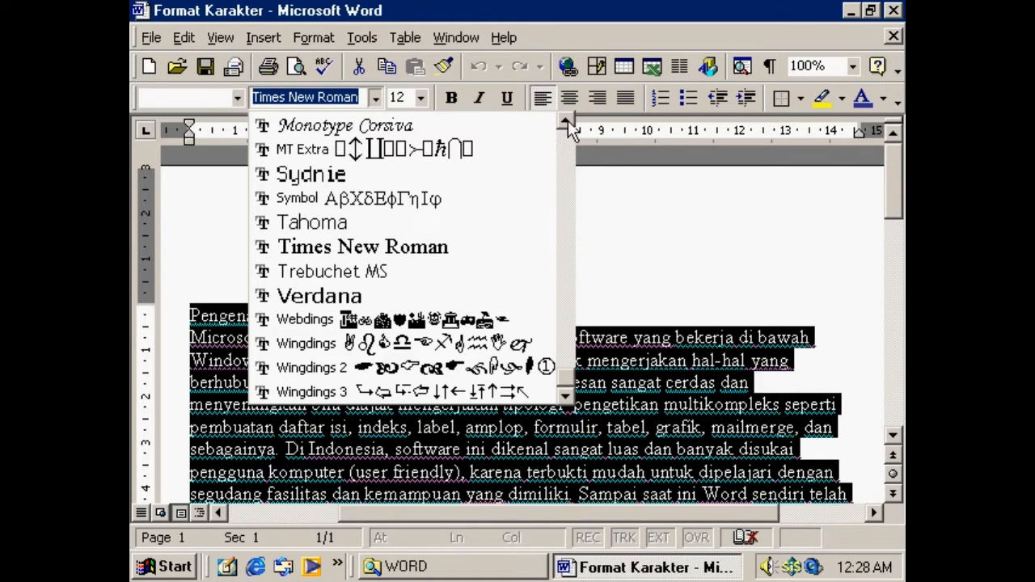
pyautogui.click(565, 121)
pyautogui.click(565, 121)
pyautogui.click(565, 122)
pyautogui.click(565, 121)
pyautogui.click(565, 121)
pyautogui.click(565, 121)
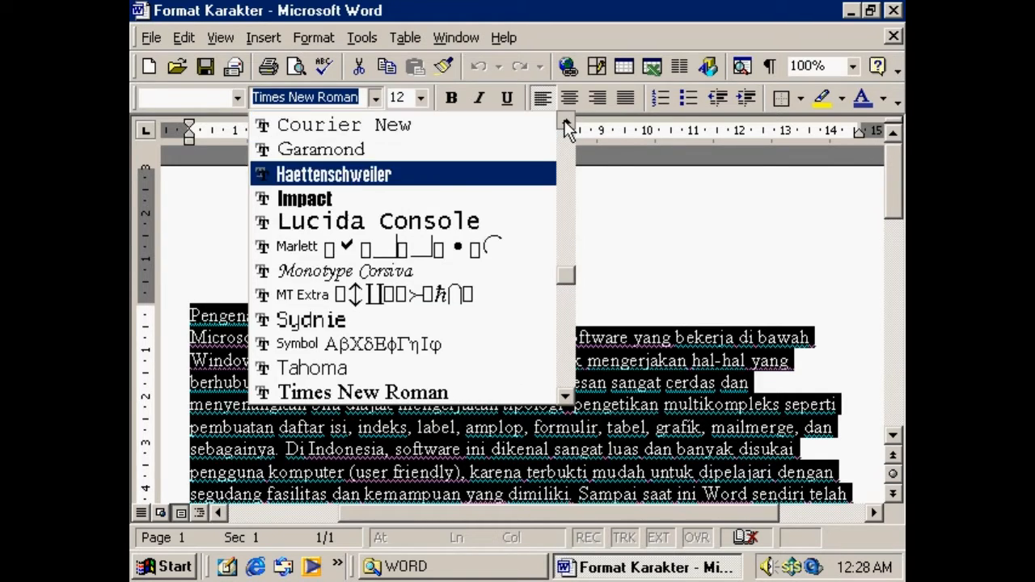
pyautogui.click(565, 121)
pyautogui.click(565, 395)
pyautogui.click(565, 396)
pyautogui.click(565, 395)
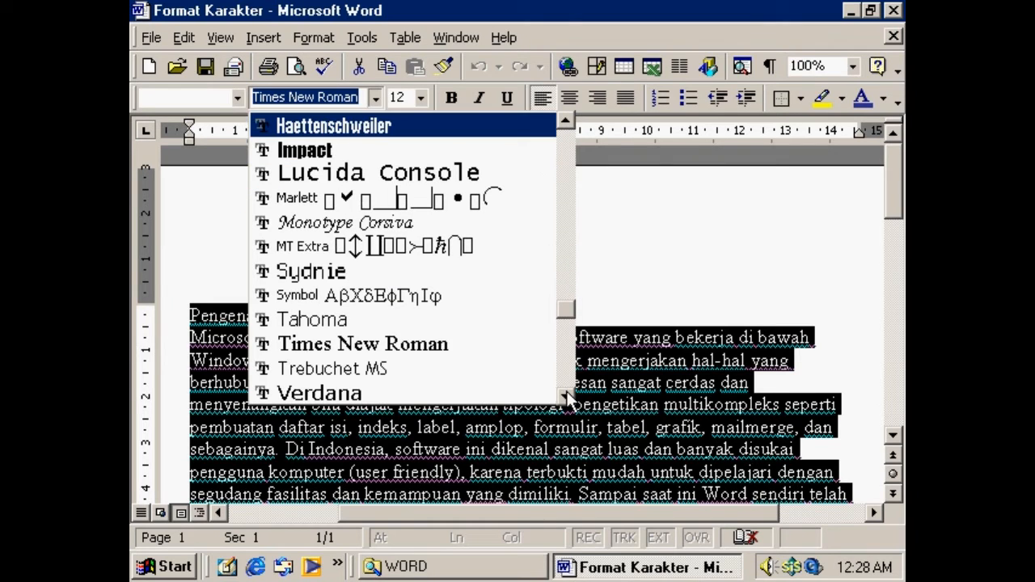
pyautogui.click(565, 395)
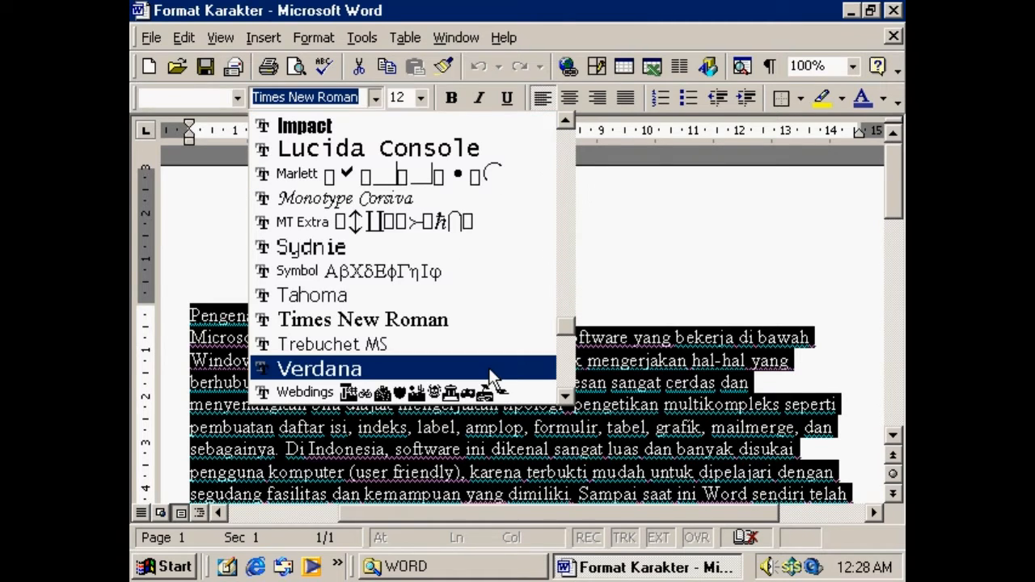
pyautogui.click(404, 371)
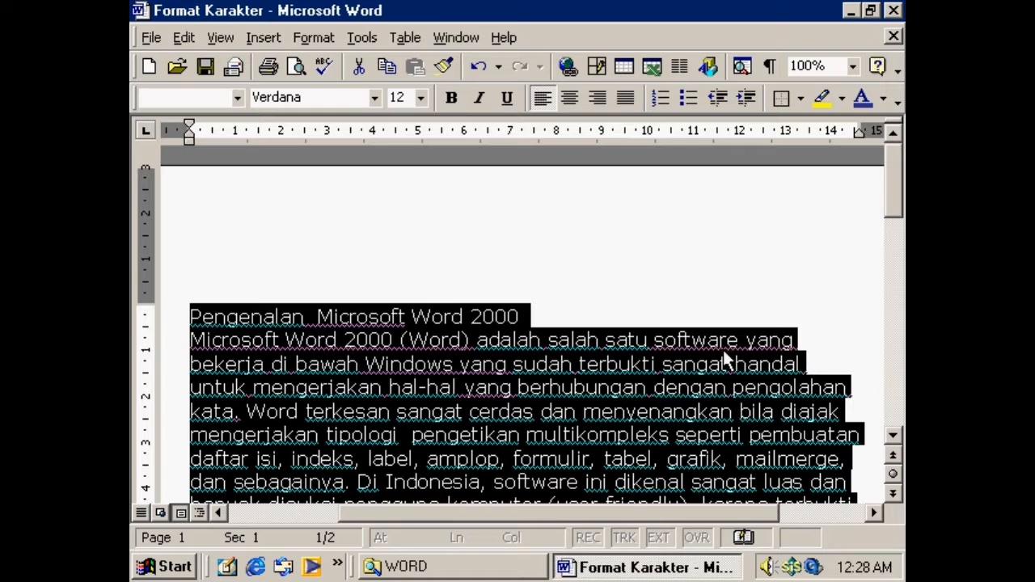
pyautogui.click(839, 347)
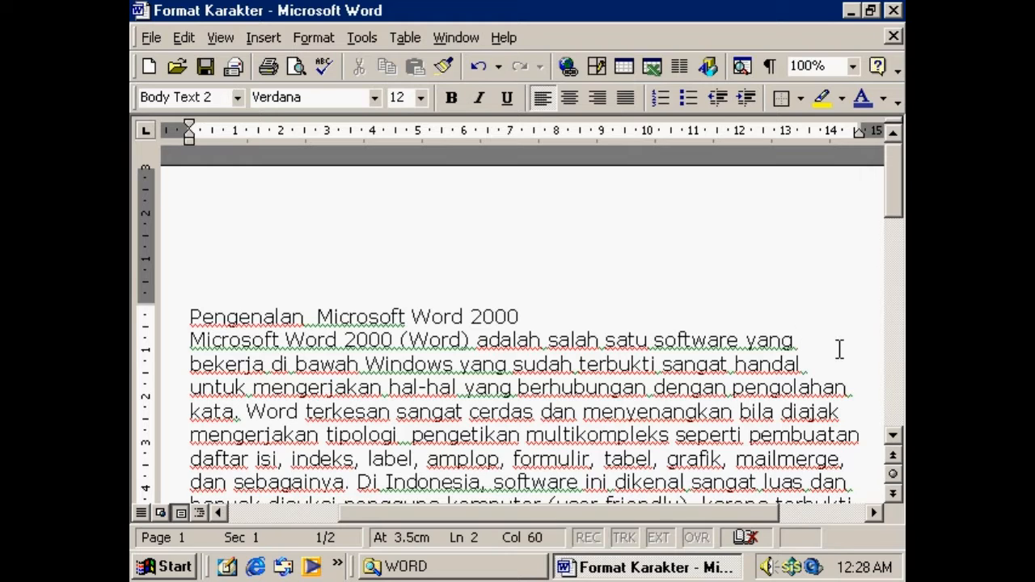
# Set the font size of the whole document's text to 11.
pyautogui.hotkey('ctrl', 'a')
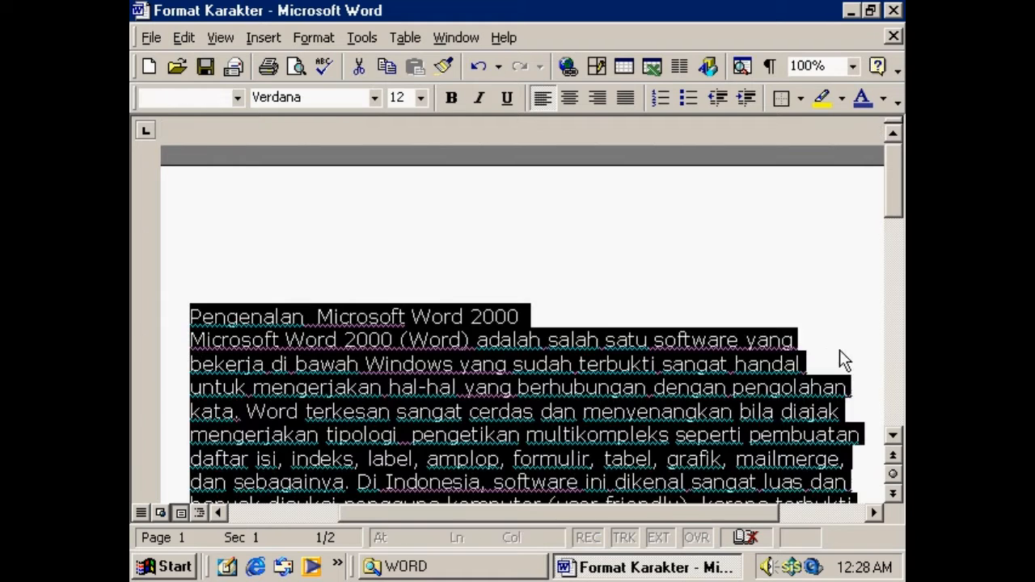
pyautogui.click(422, 98)
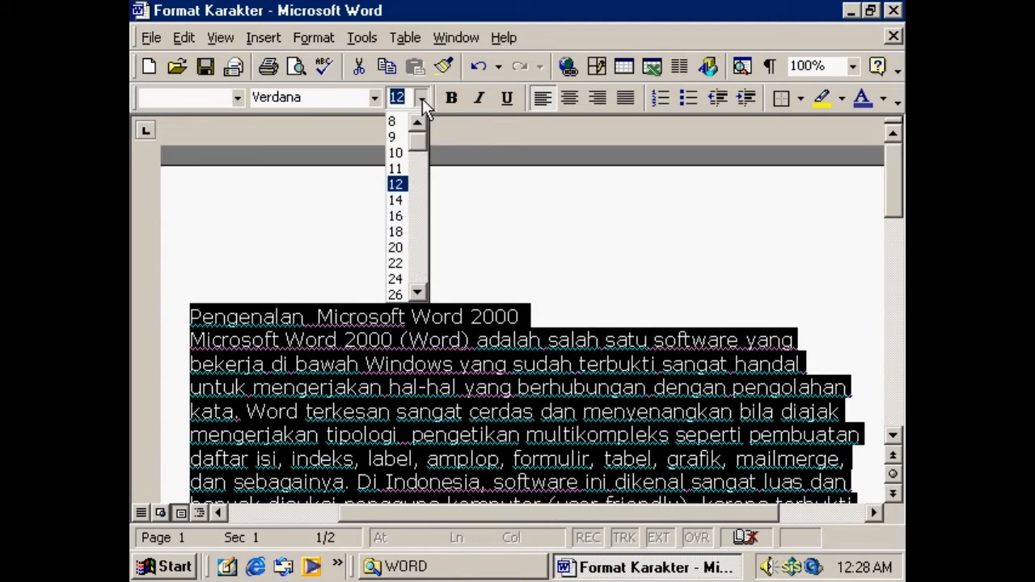
pyautogui.click(396, 169)
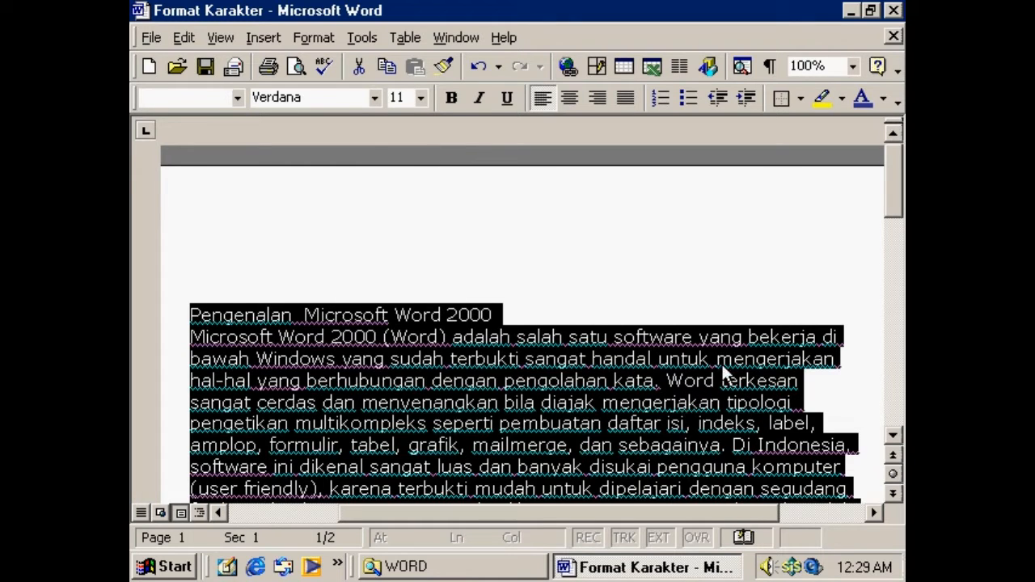
# Color all of the document's text dark blue and clear the selection.
pyautogui.click(886, 103)
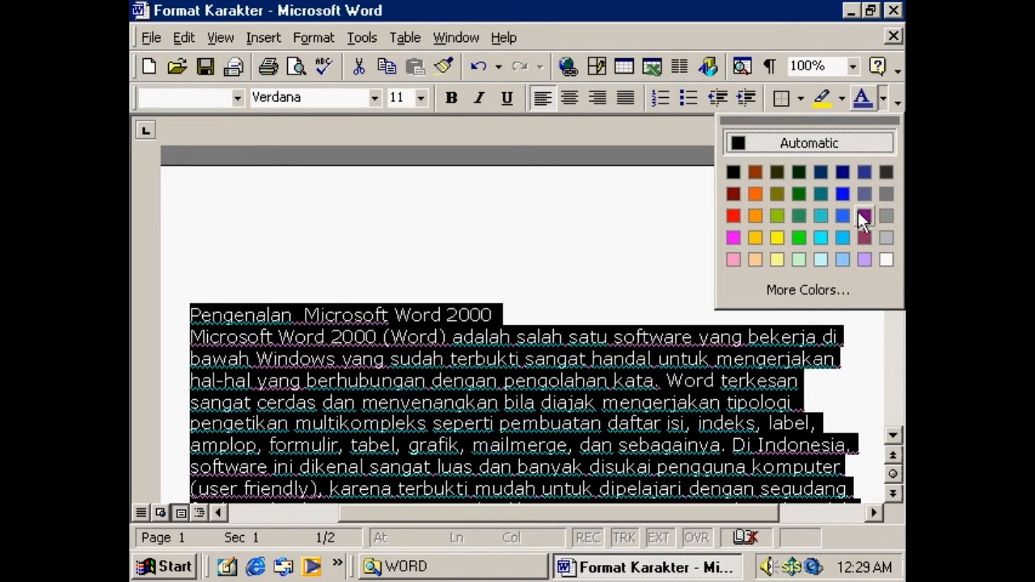
pyautogui.click(839, 174)
pyautogui.click(835, 393)
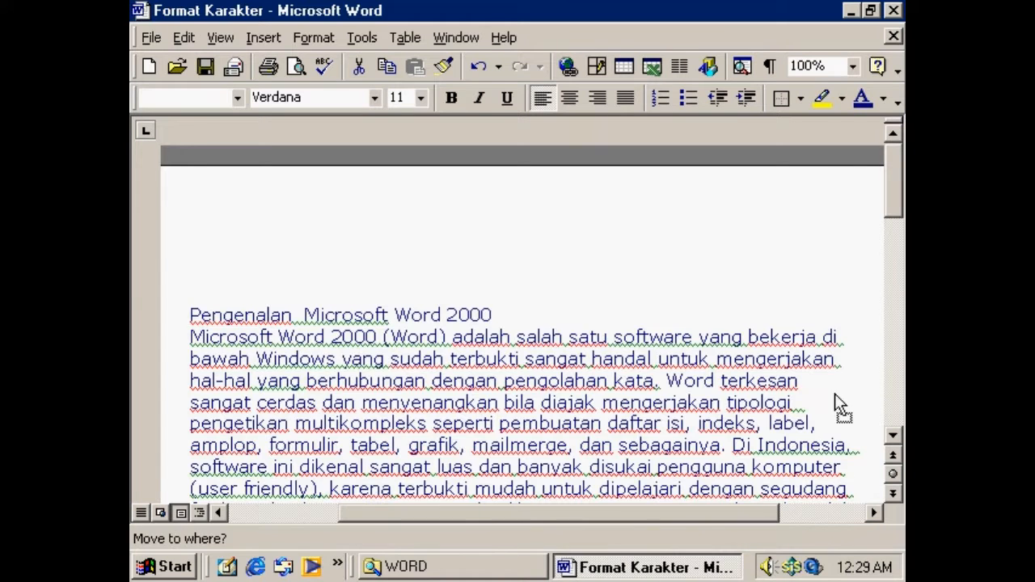
# Change the font of the title line "Pengenalan Microsoft Word 2000" to Tahoma and its size to 14.
pyautogui.click(546, 314)
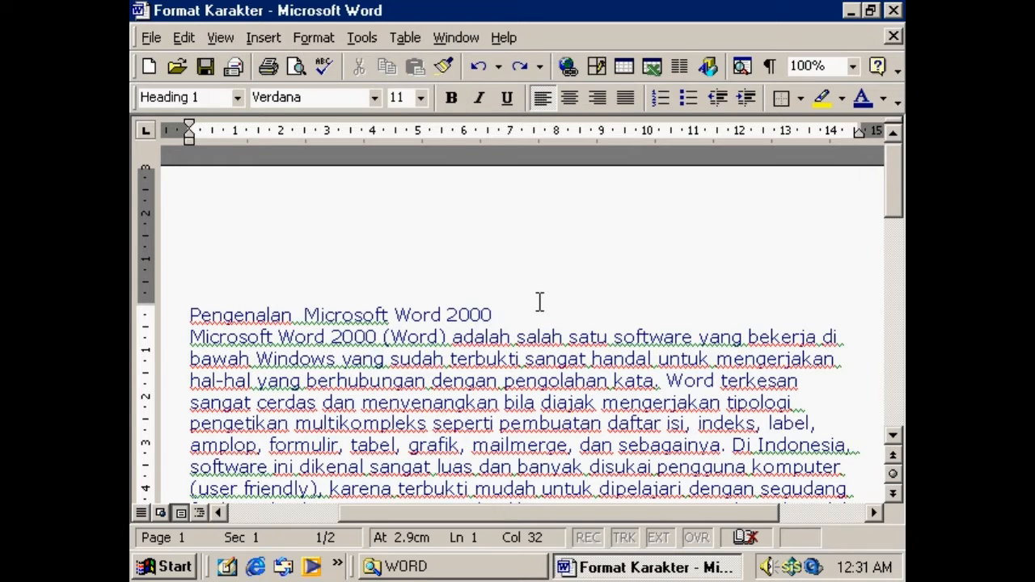
pyautogui.click(160, 320)
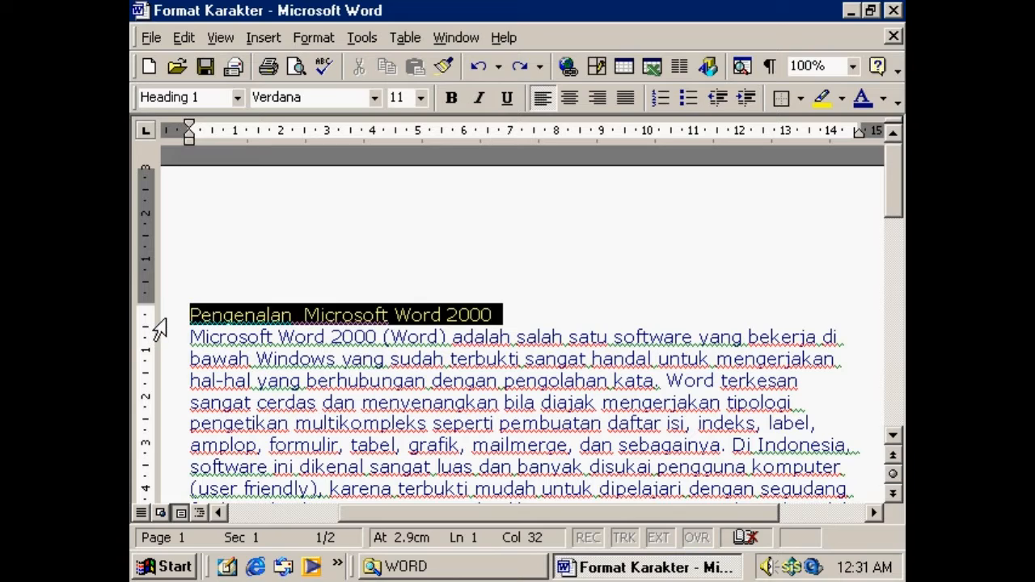
pyautogui.click(375, 98)
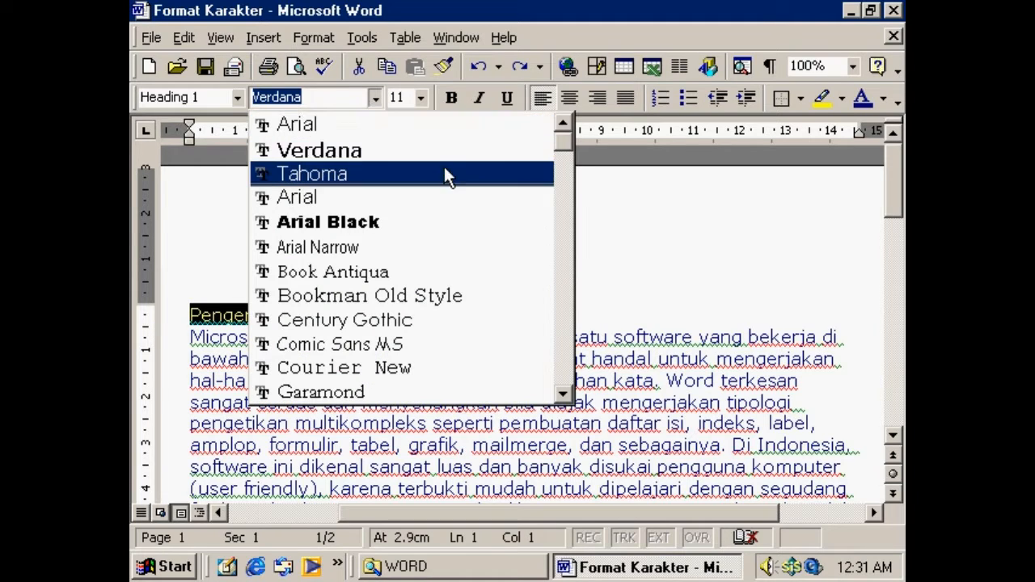
pyautogui.click(563, 263)
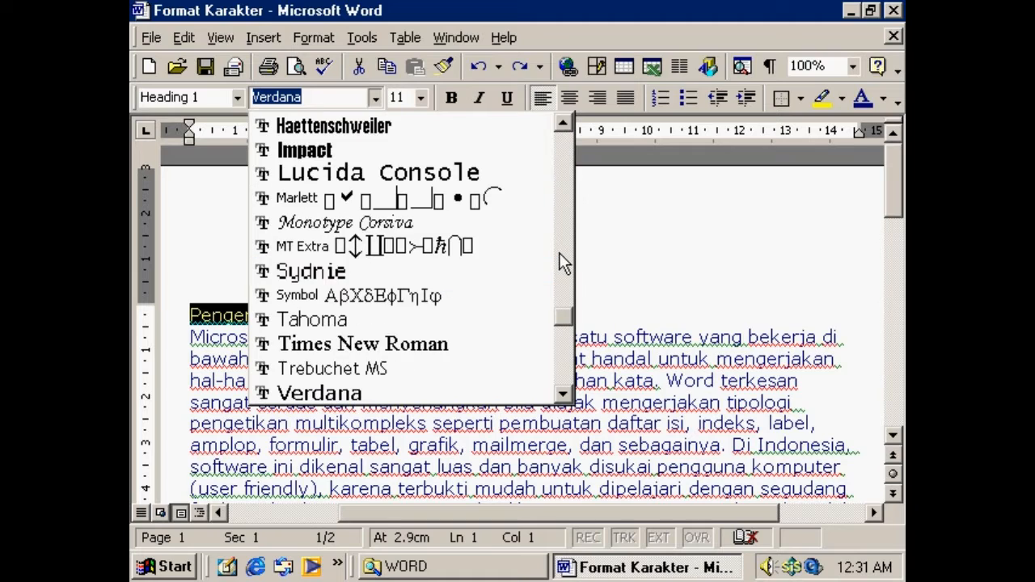
pyautogui.click(407, 322)
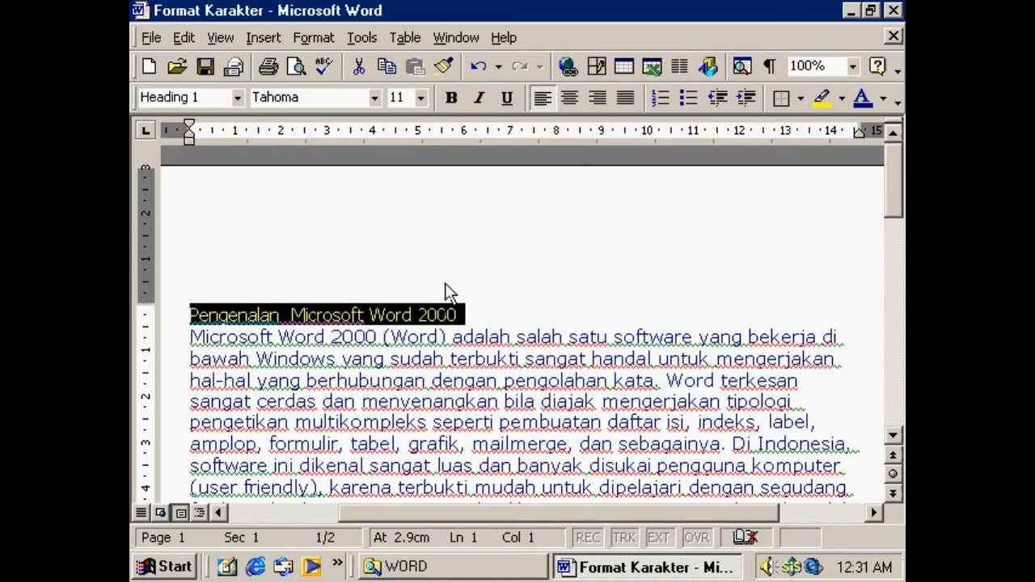
pyautogui.click(423, 98)
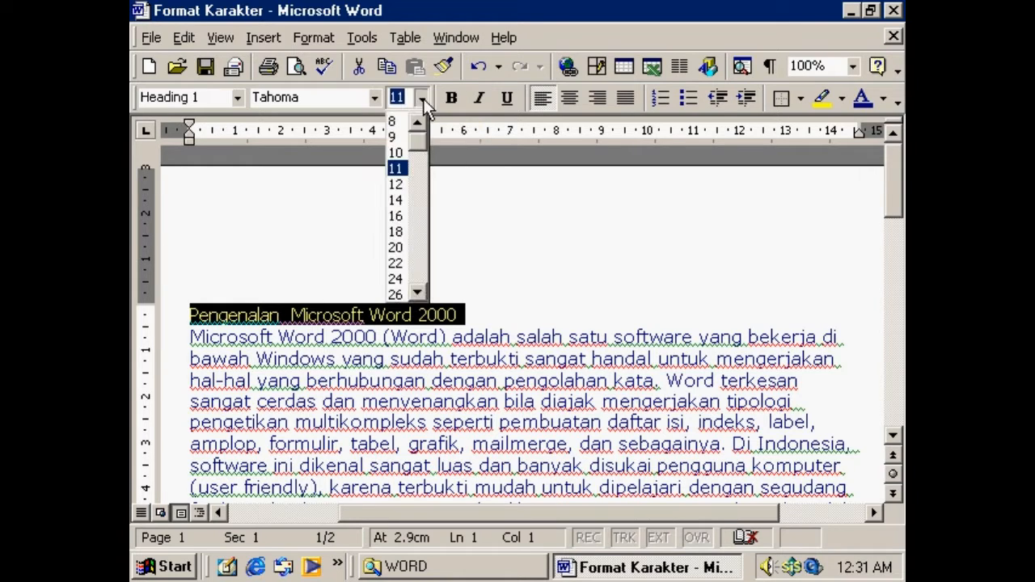
pyautogui.click(405, 199)
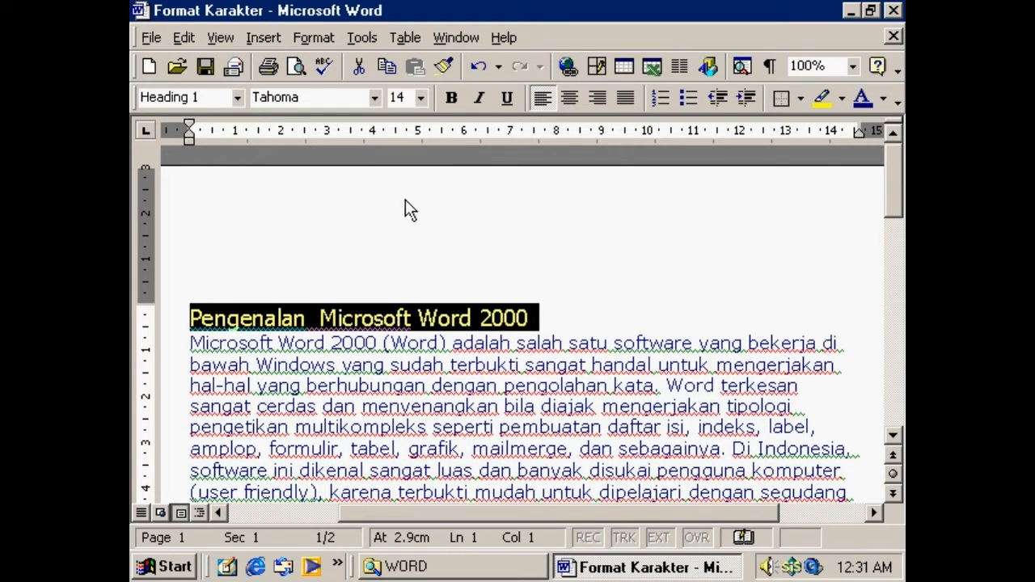
# Make the title line bold, italic and underlined, and clear the selection.
pyautogui.click(452, 99)
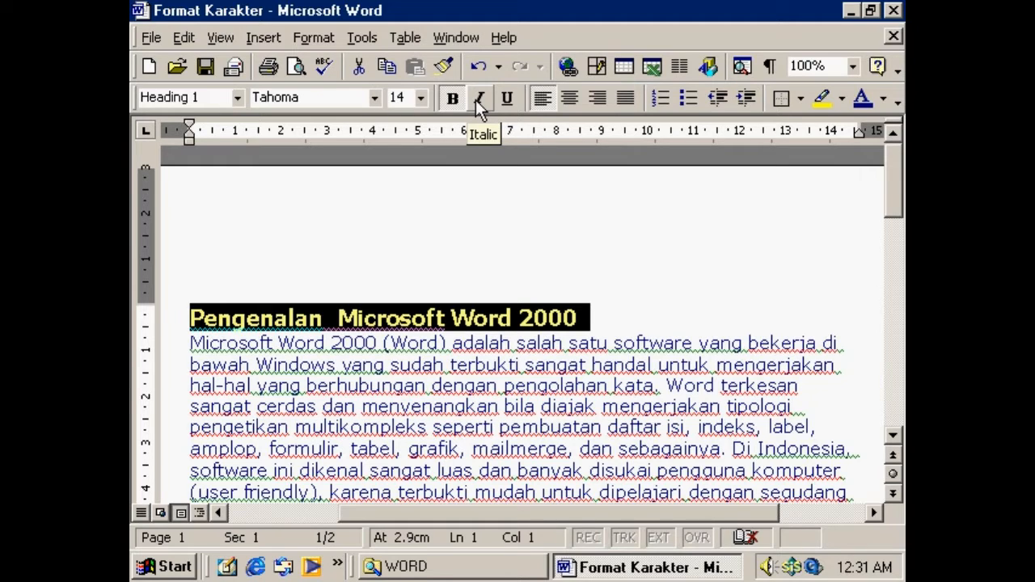
pyautogui.click(475, 99)
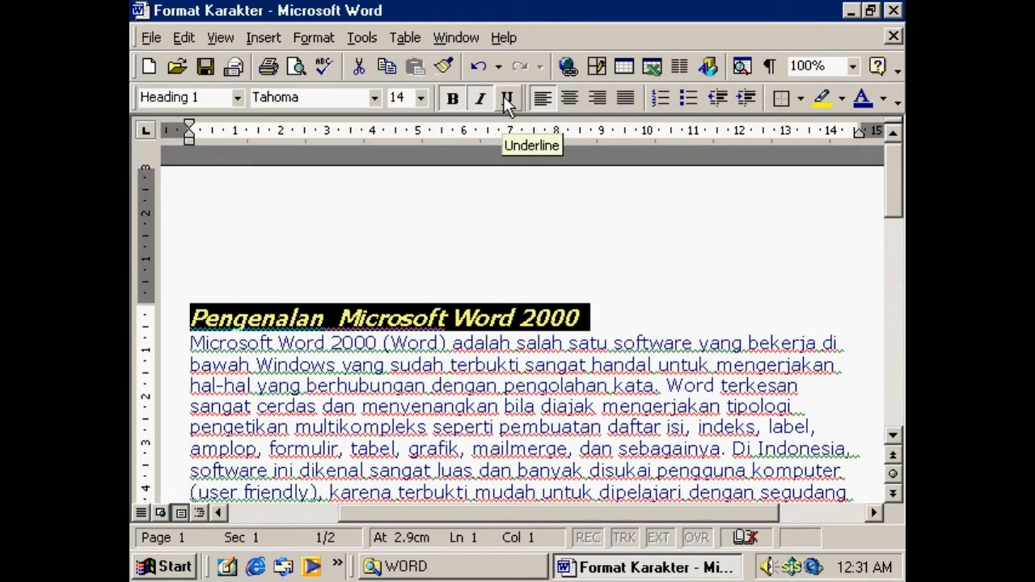
pyautogui.click(507, 98)
pyautogui.click(676, 318)
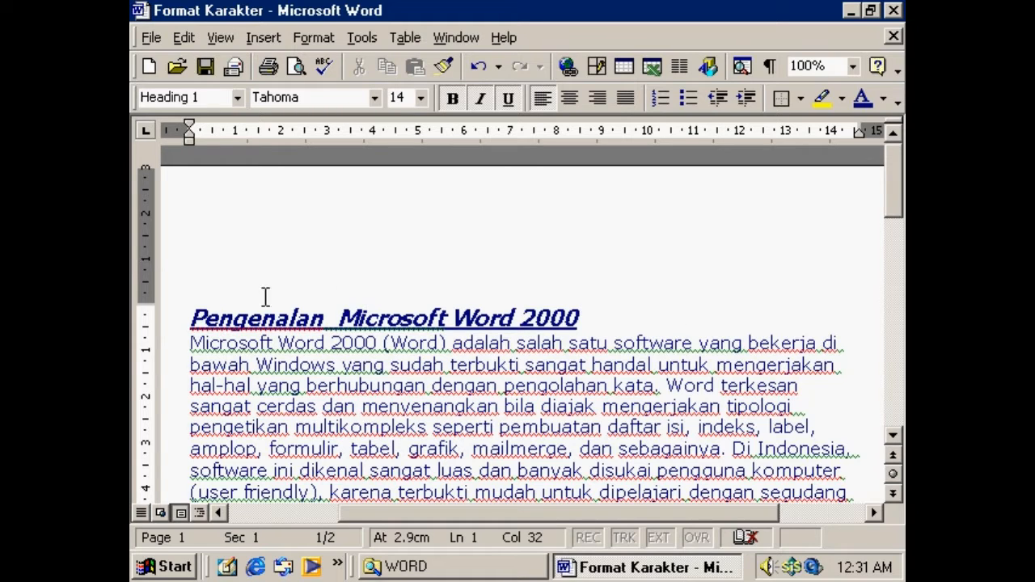
pyautogui.click(161, 328)
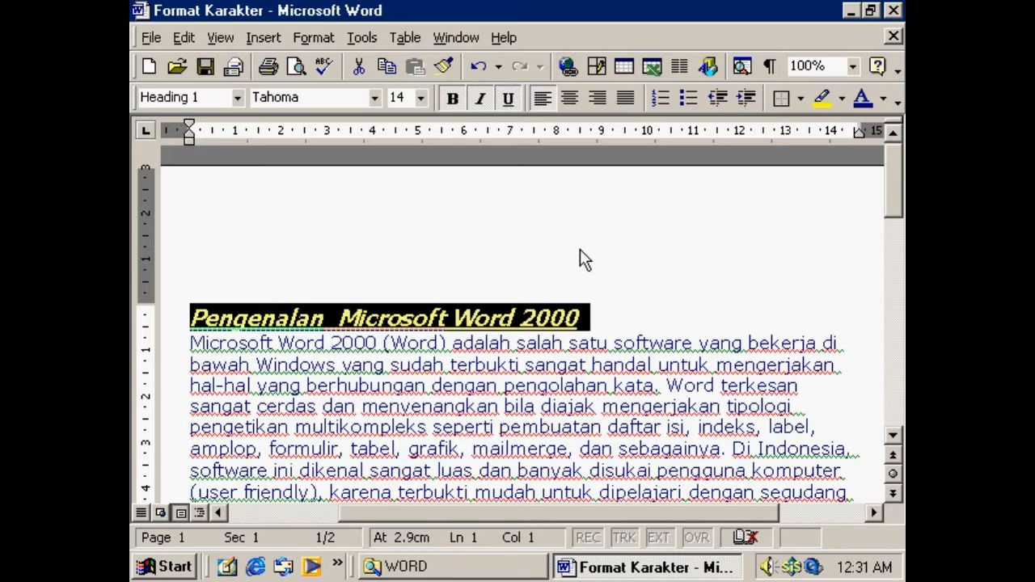
pyautogui.click(612, 318)
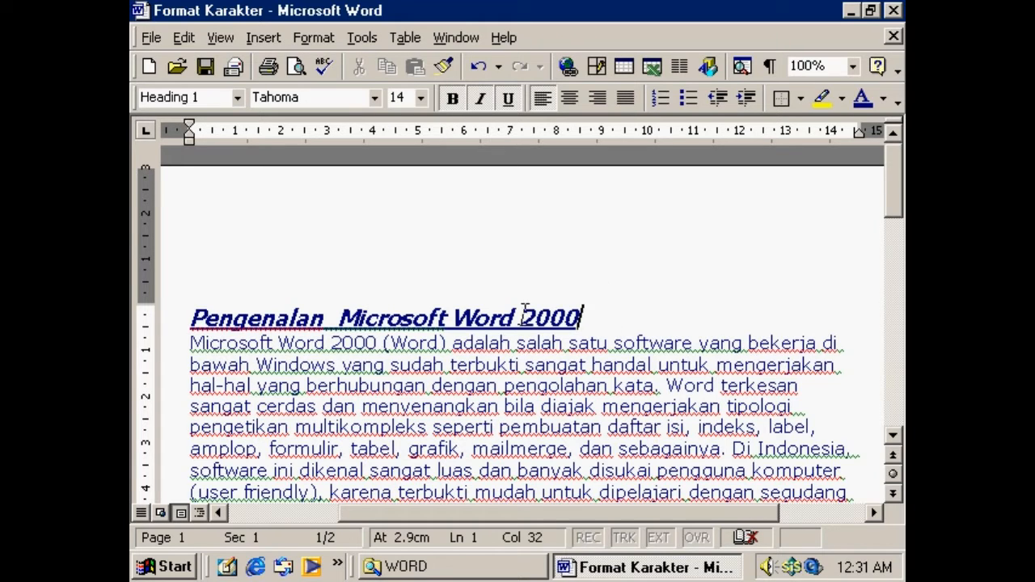
# Remove the underline, italic and bold formatting from the title line and deselect it.
pyautogui.click(162, 328)
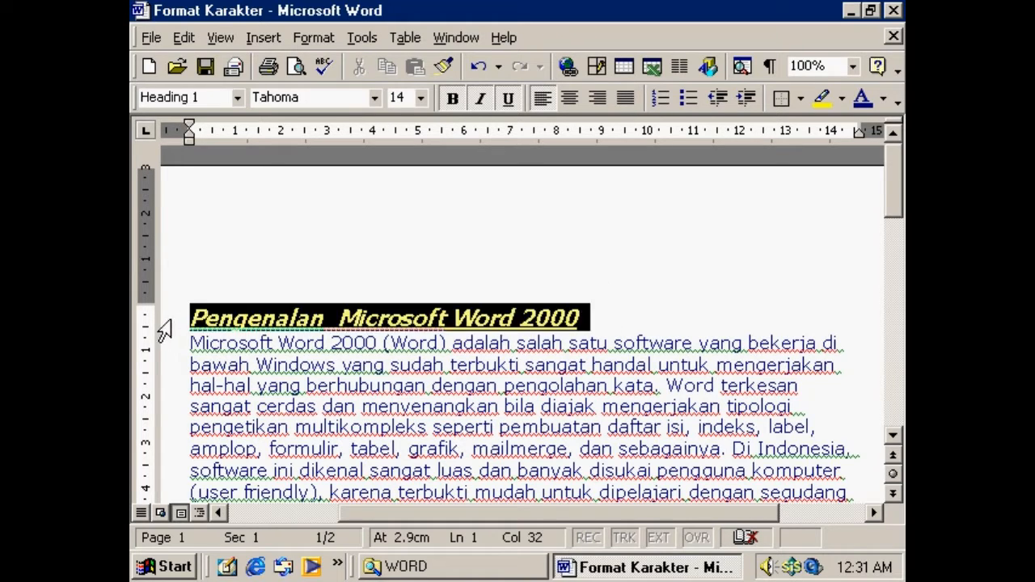
pyautogui.click(507, 99)
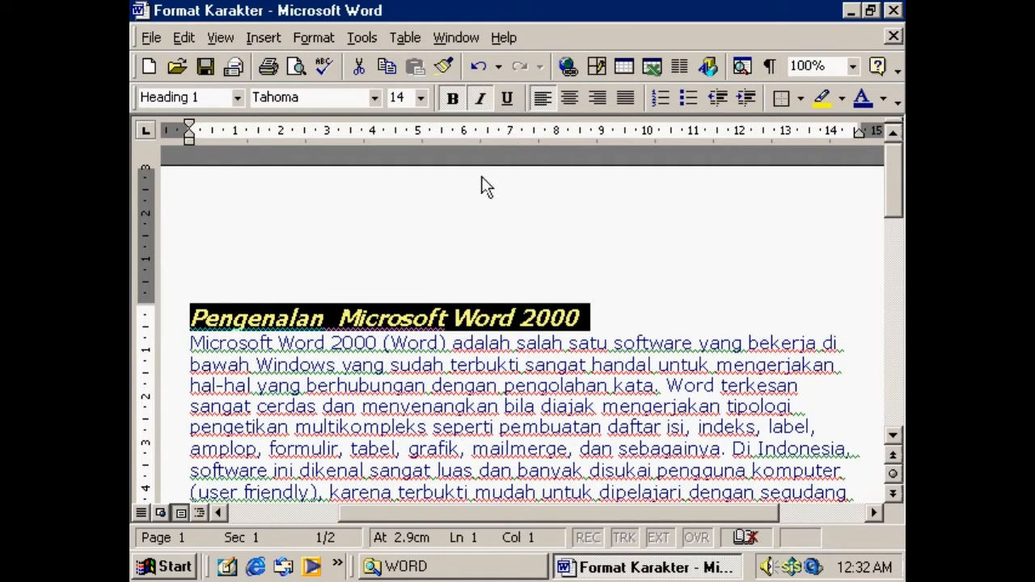
pyautogui.click(480, 99)
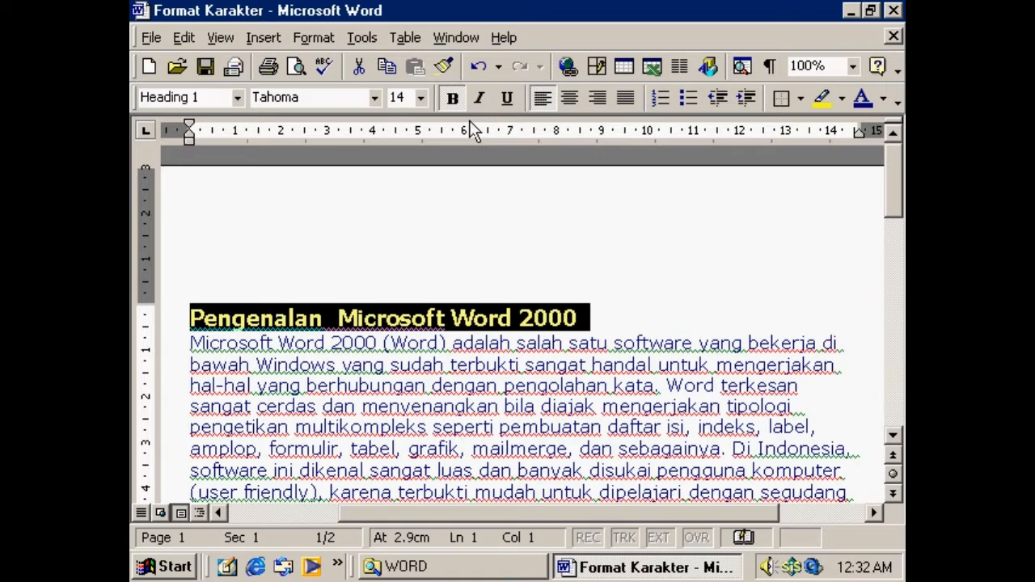
pyautogui.click(453, 98)
pyautogui.click(594, 316)
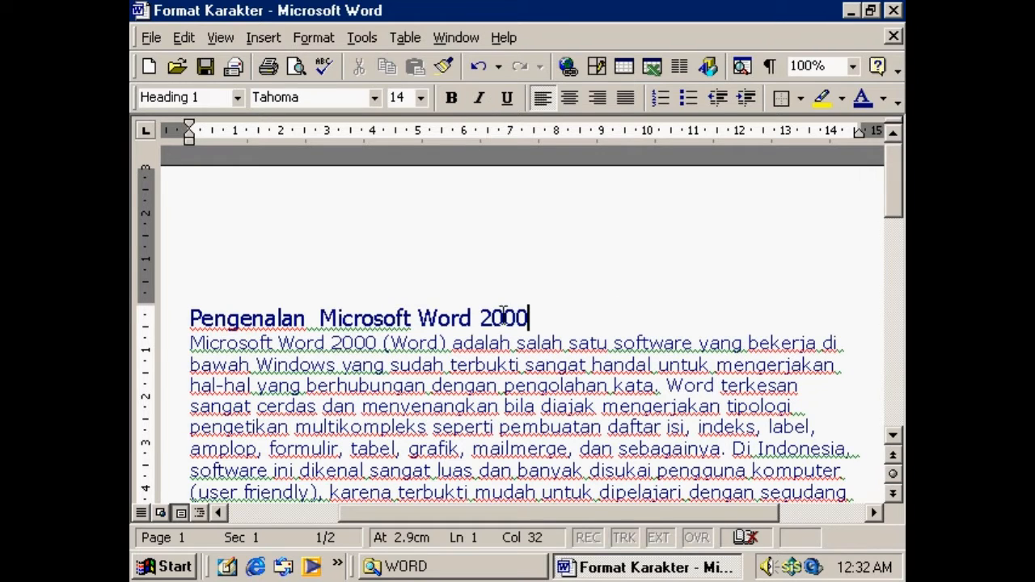
# Make only bold formatting apply to the title line and clear the selection.
pyautogui.click(167, 327)
pyautogui.click(453, 98)
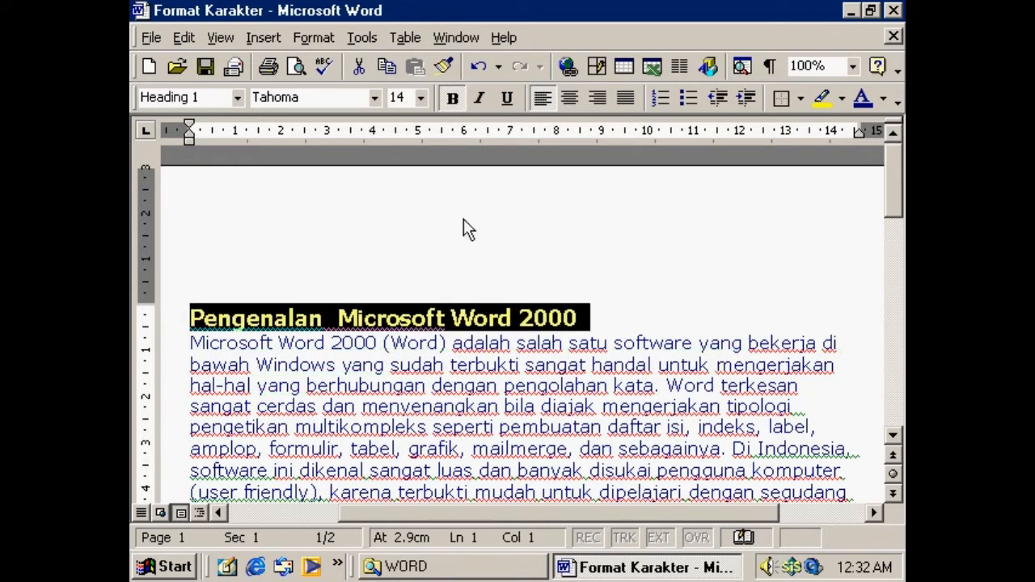
pyautogui.click(604, 309)
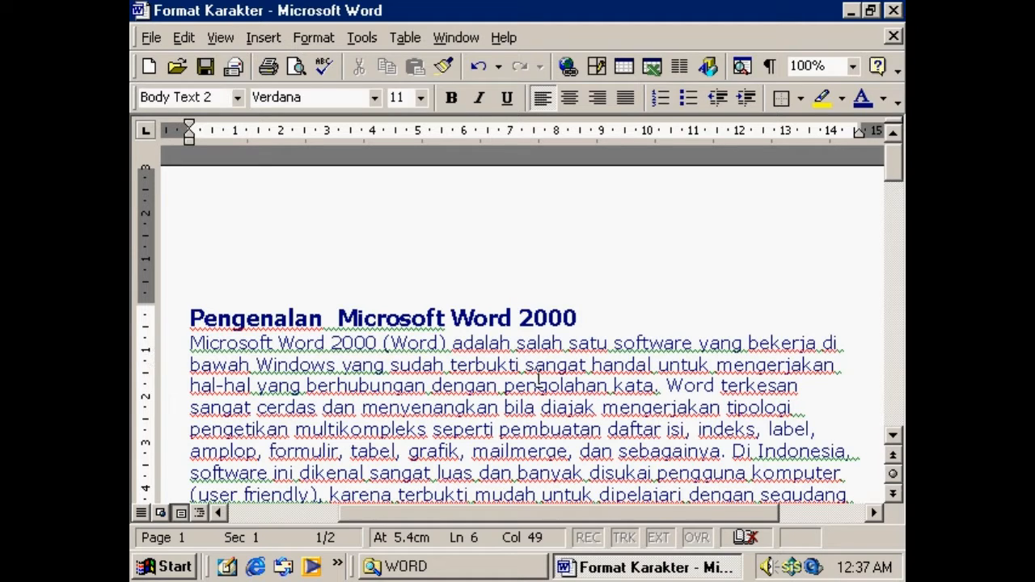
# Open the font settings for the whole document's text and choose Expanded character spacing.
pyautogui.click(894, 435)
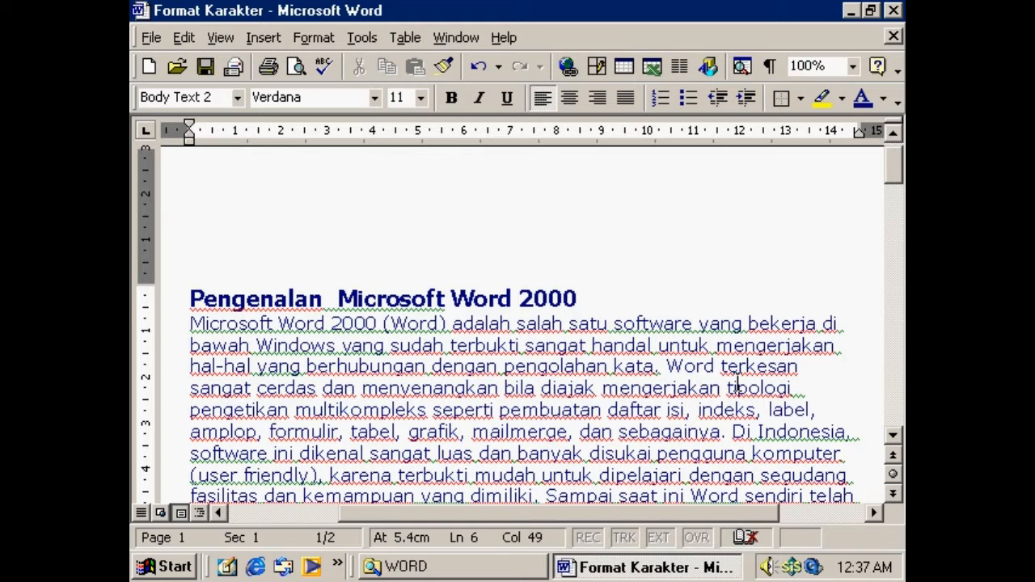
pyautogui.hotkey('ctrl', 'a')
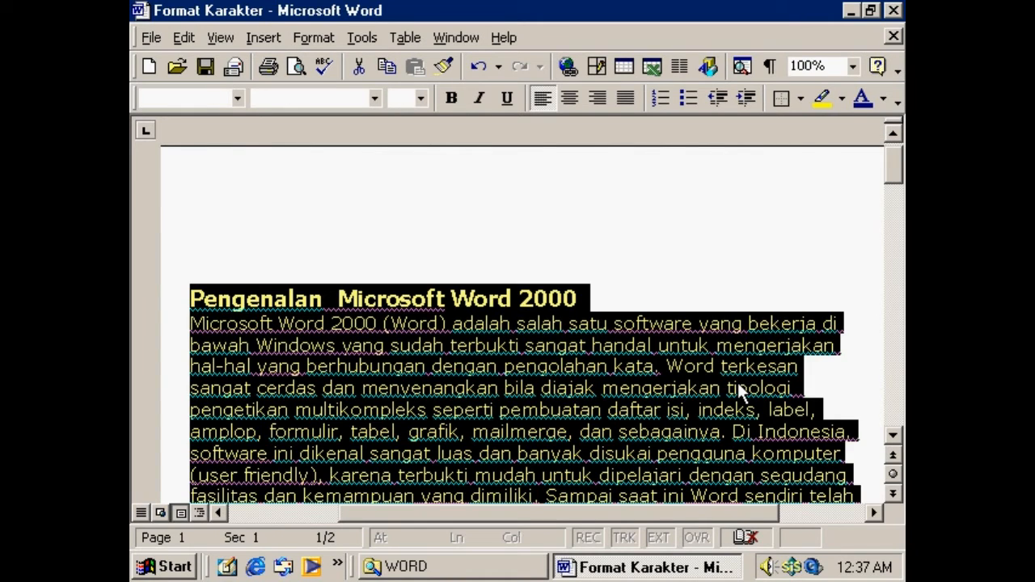
pyautogui.click(313, 38)
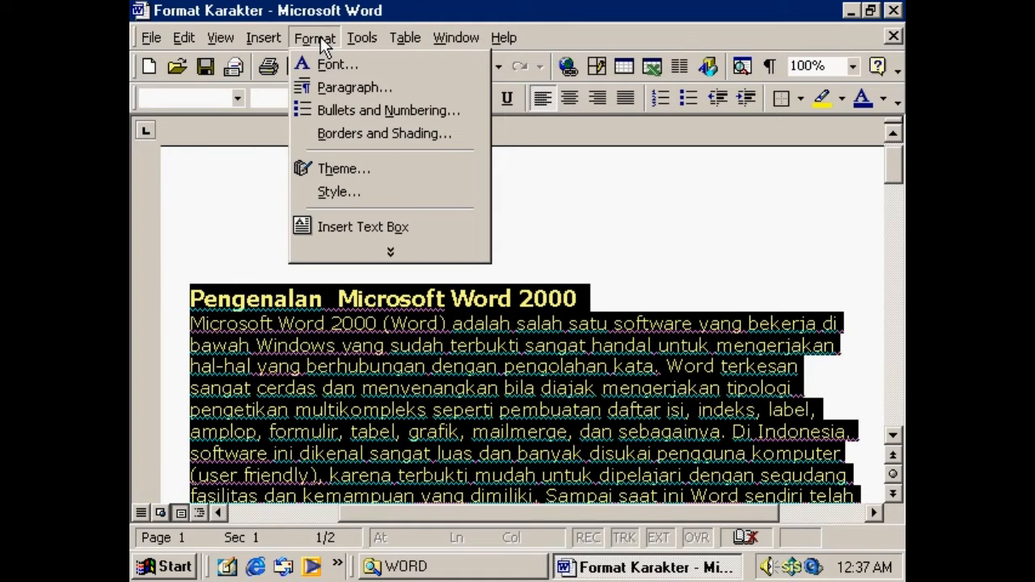
pyautogui.click(348, 68)
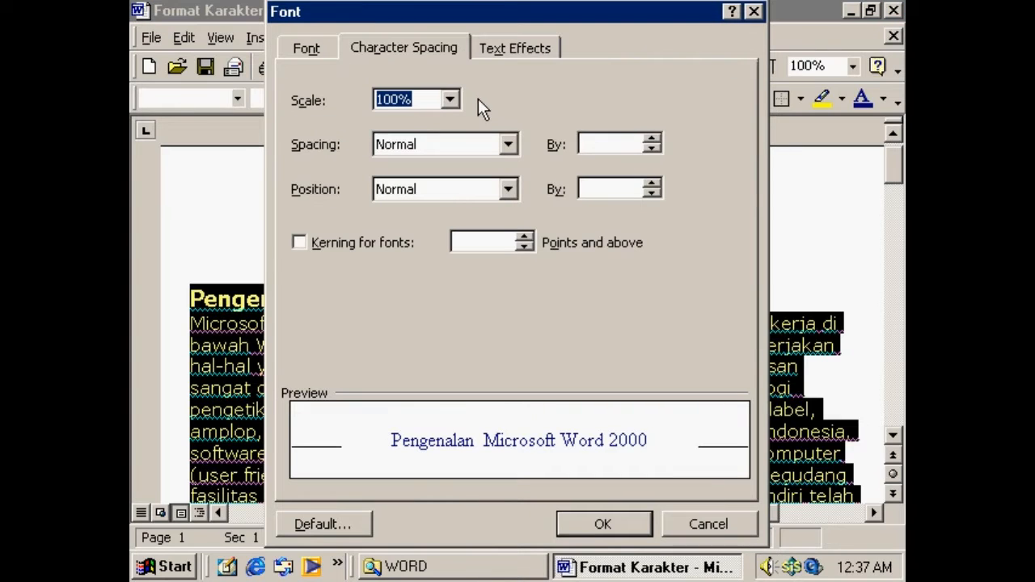
pyautogui.click(336, 55)
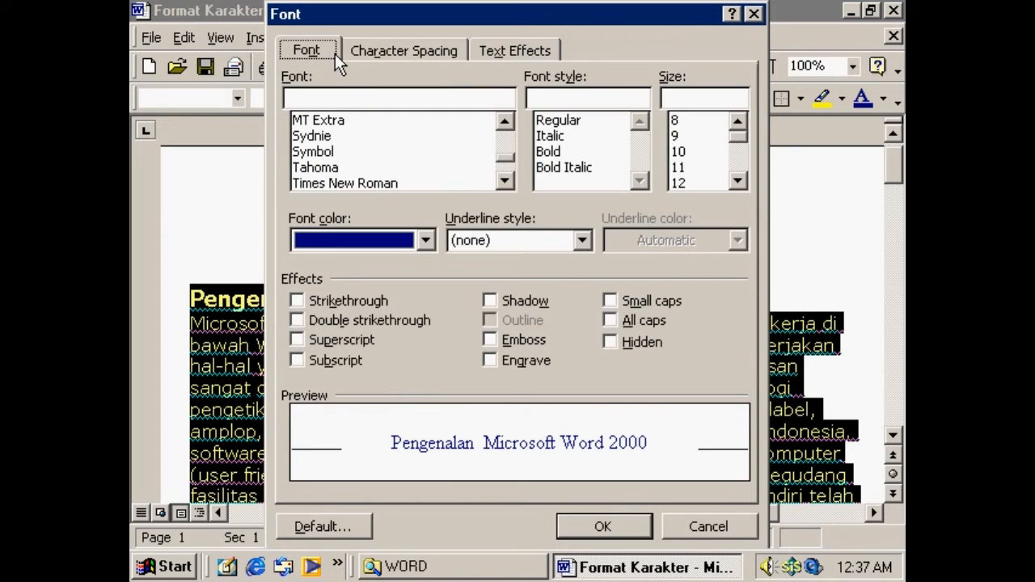
pyautogui.click(429, 53)
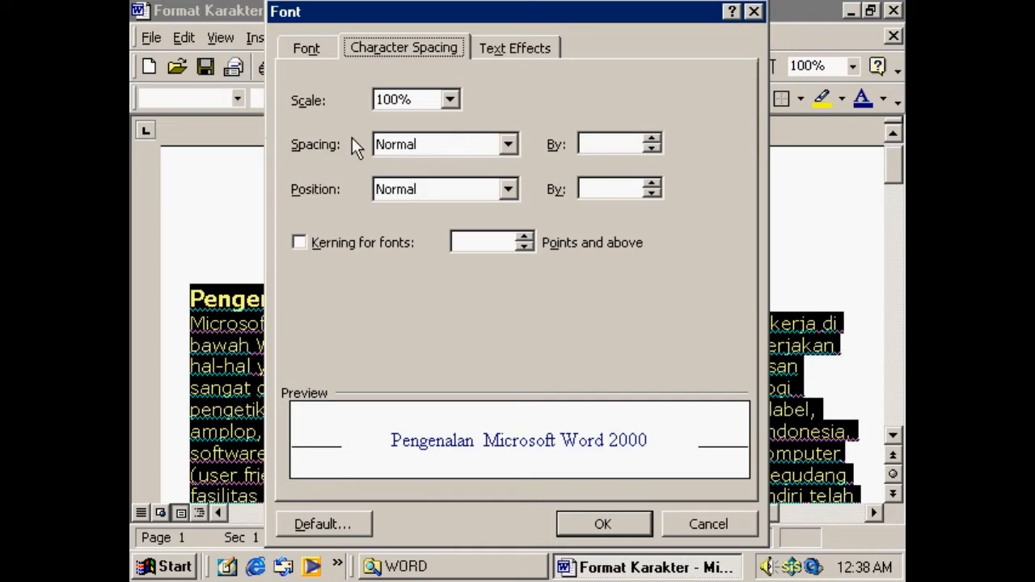
pyautogui.click(507, 144)
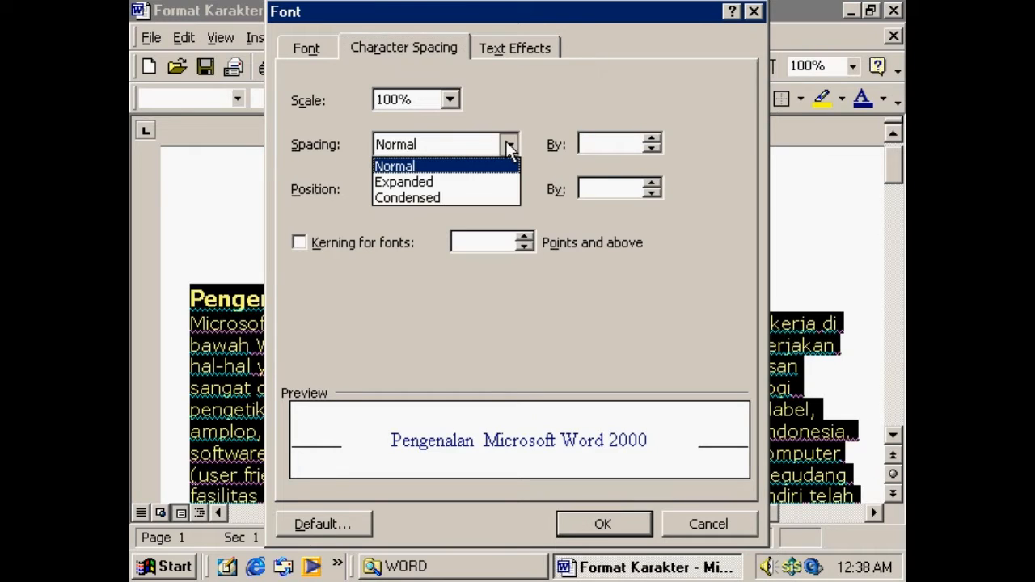
pyautogui.click(471, 181)
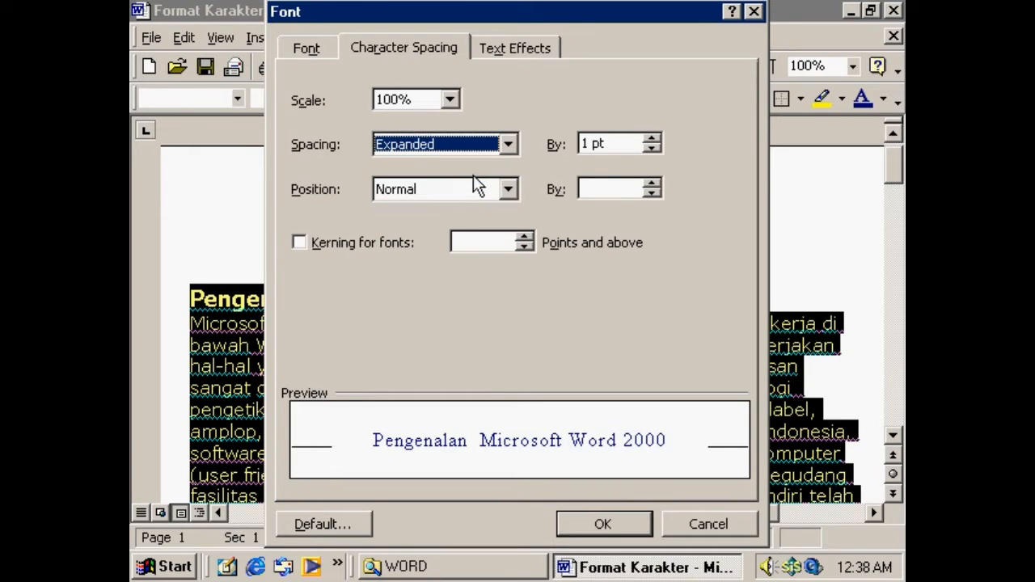
# Set the expanded character spacing amount to 1.5 pt and apply it to the document.
pyautogui.doubleClick(651, 141)
pyautogui.click(652, 141)
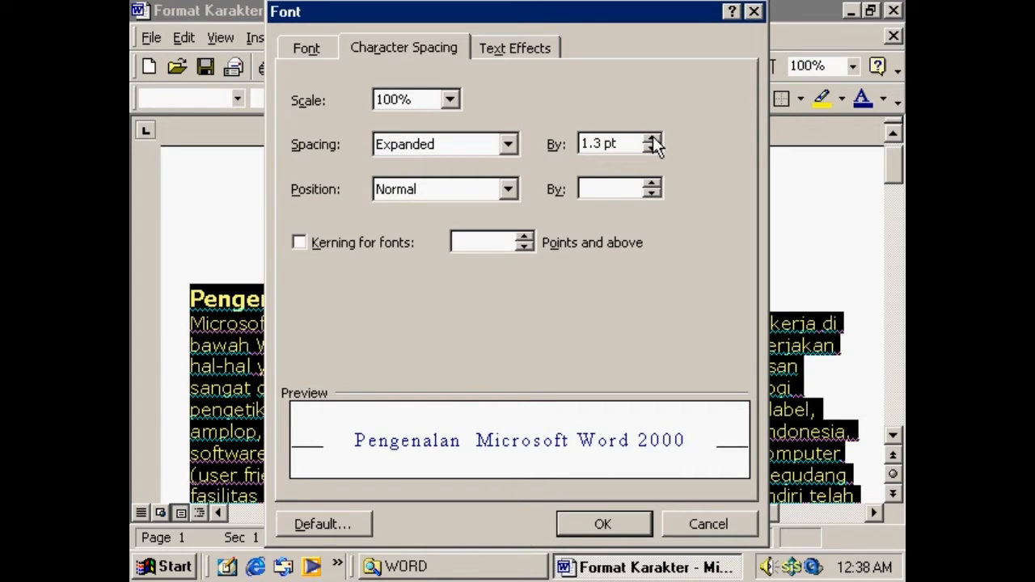
pyautogui.click(652, 140)
pyautogui.click(652, 140)
pyautogui.click(652, 140)
pyautogui.click(652, 140)
pyautogui.click(652, 148)
pyautogui.click(652, 149)
pyautogui.click(652, 149)
pyautogui.click(652, 149)
pyautogui.click(652, 140)
pyautogui.click(651, 149)
pyautogui.click(651, 148)
pyautogui.click(652, 149)
pyautogui.click(652, 140)
pyautogui.click(651, 140)
pyautogui.click(651, 139)
pyautogui.click(651, 140)
pyautogui.click(612, 524)
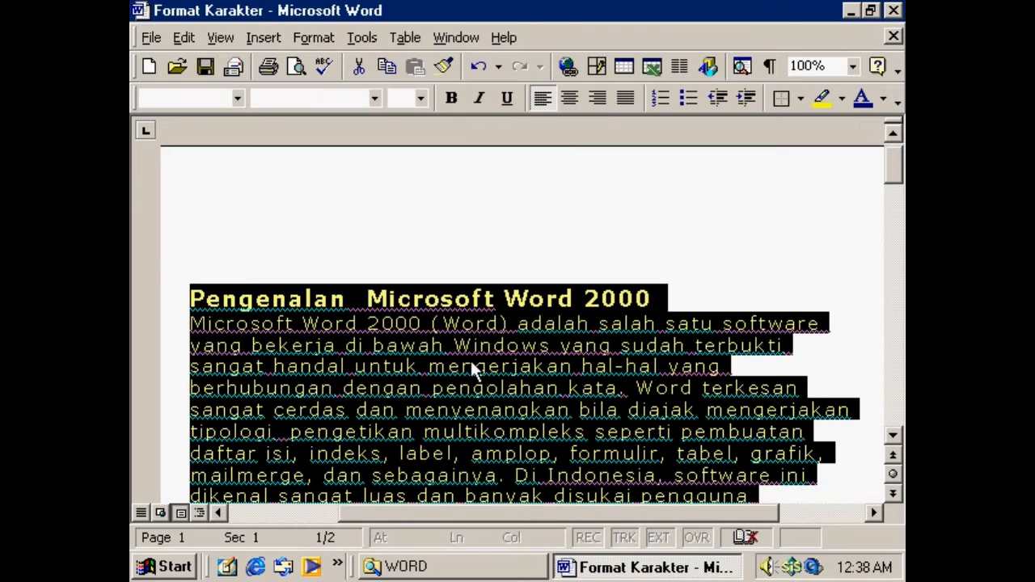
# Change the whole document's character spacing to Condensed by 1.5 pt and clear the selection.
pyautogui.click(324, 40)
pyautogui.click(346, 63)
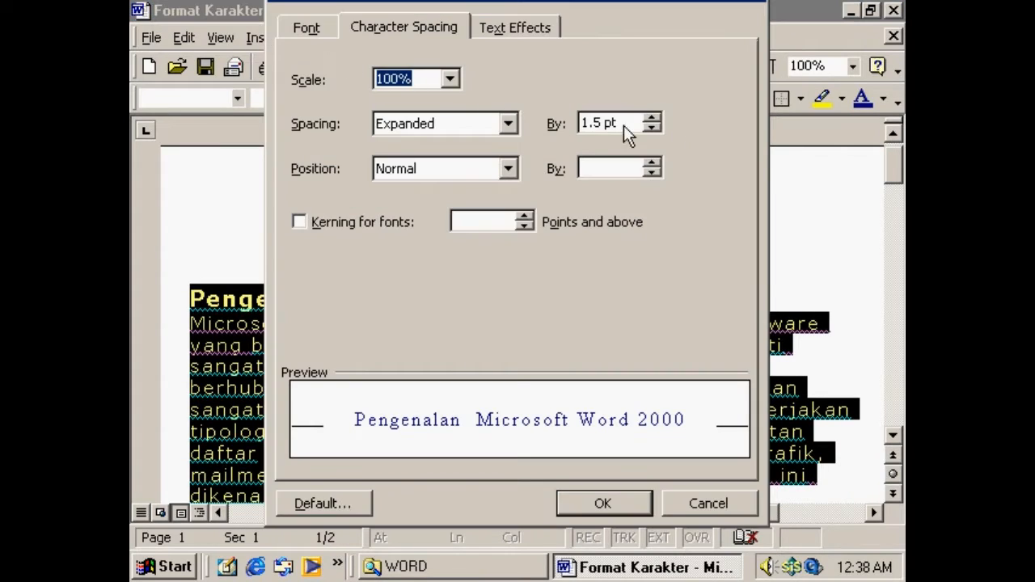
pyautogui.click(507, 124)
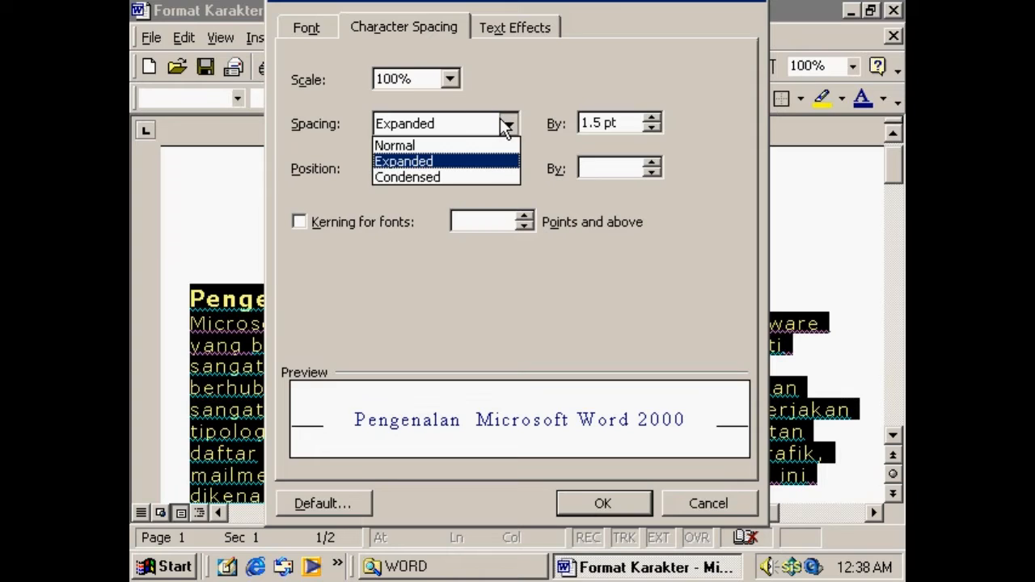
pyautogui.click(454, 177)
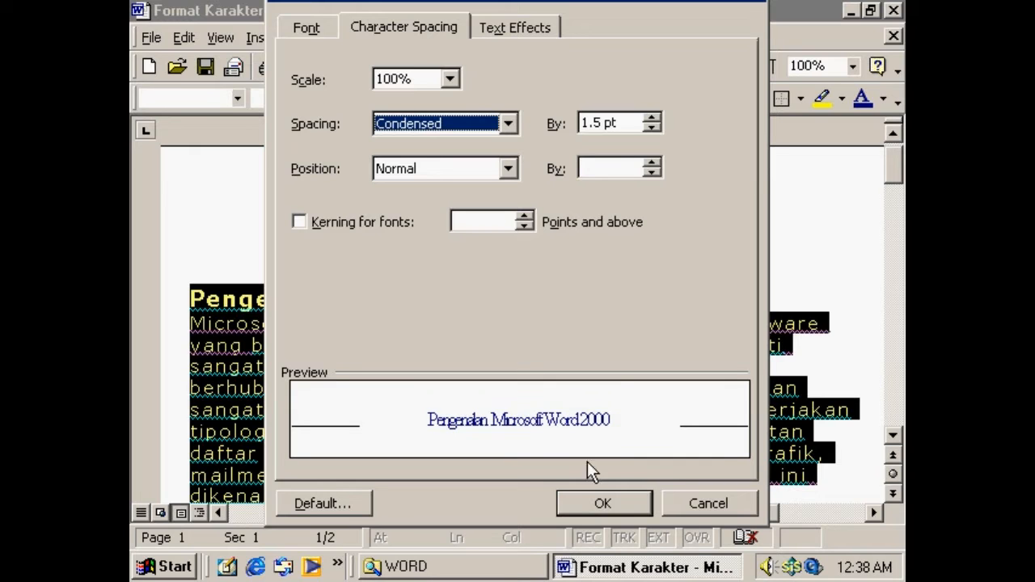
pyautogui.click(598, 498)
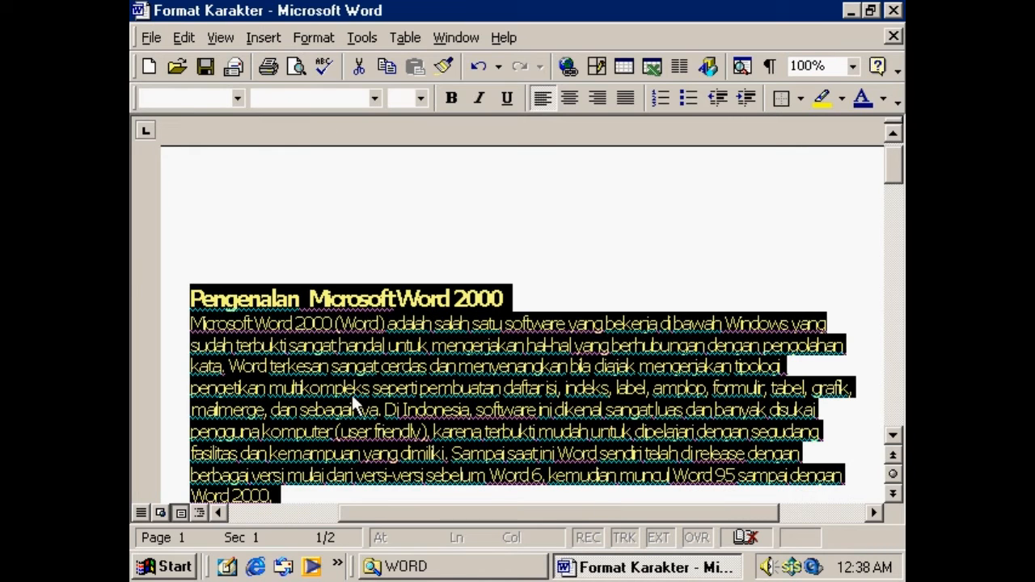
pyautogui.click(579, 410)
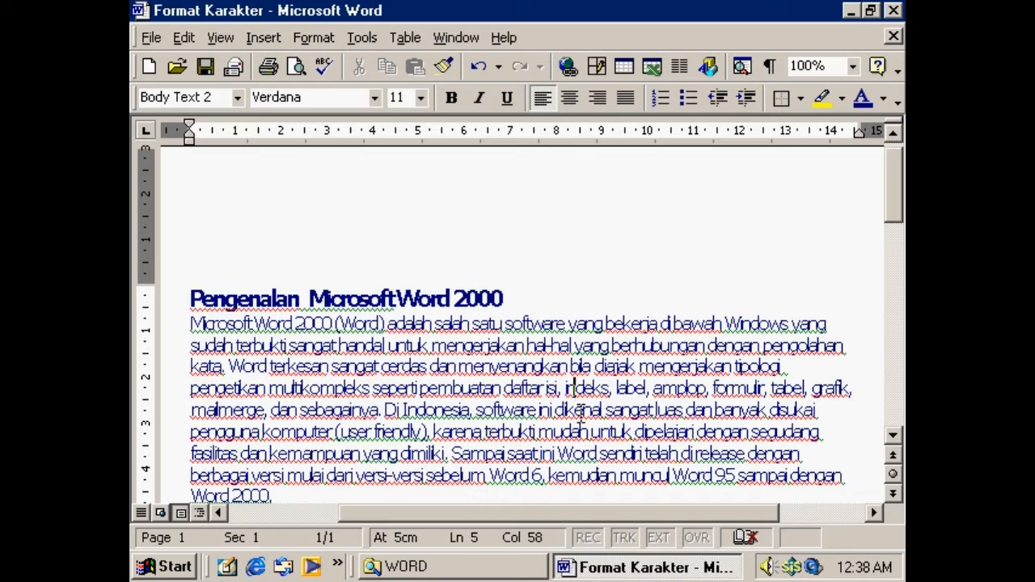
# Restore the whole document's character spacing to Normal and clear the selection.
pyautogui.hotkey('ctrl', 'a')
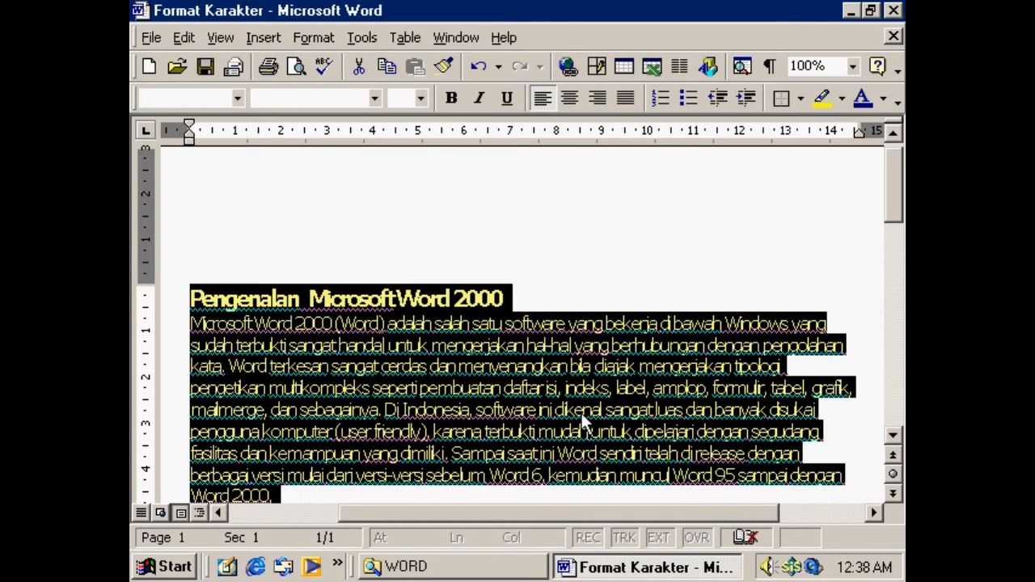
pyautogui.click(327, 37)
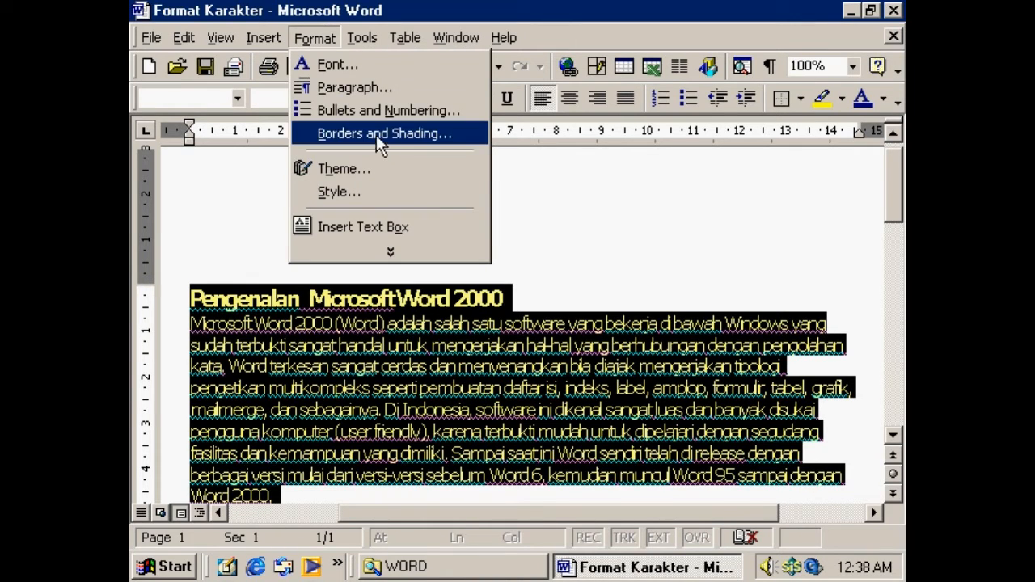
pyautogui.click(373, 65)
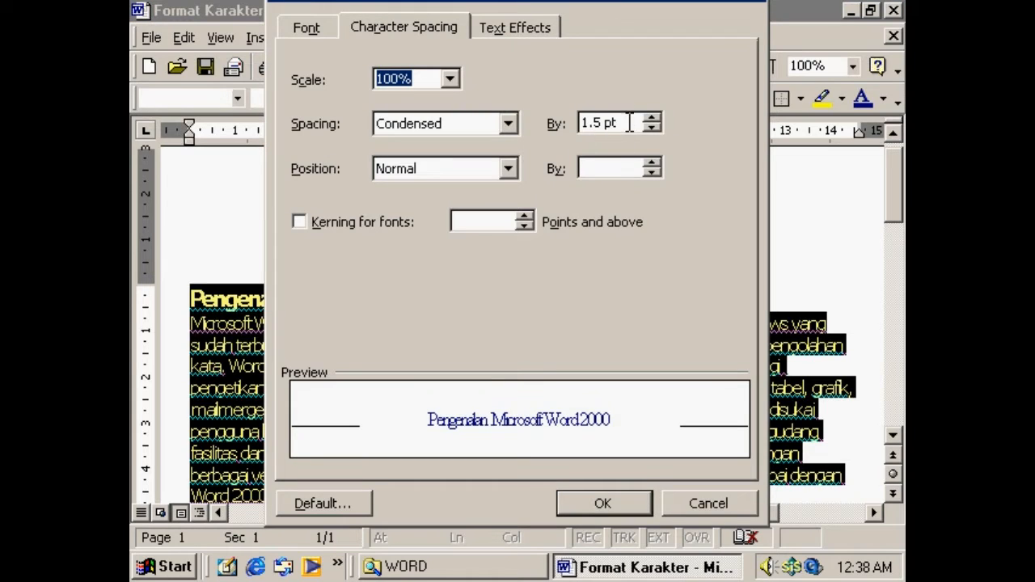
pyautogui.click(509, 124)
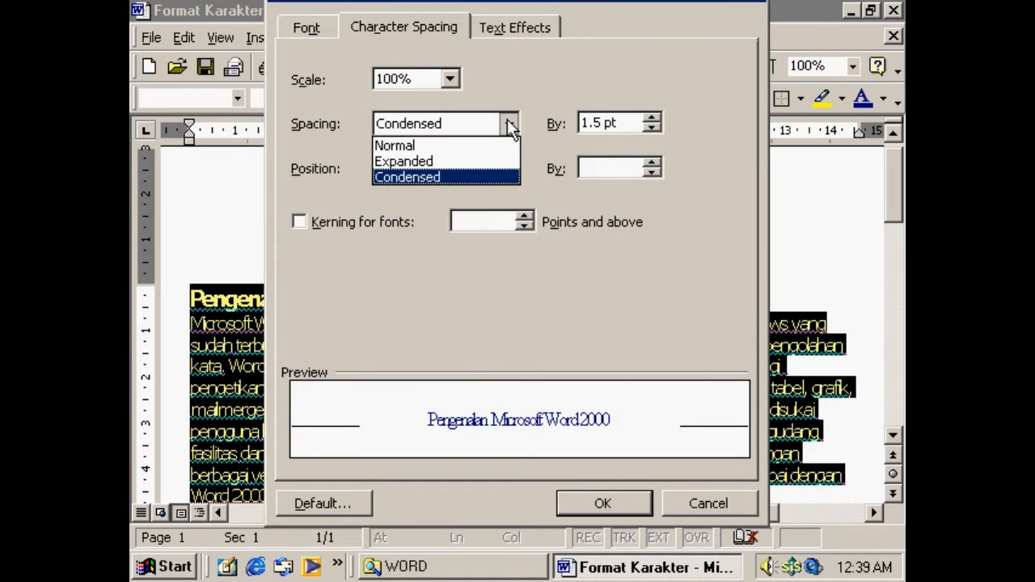
pyautogui.click(413, 143)
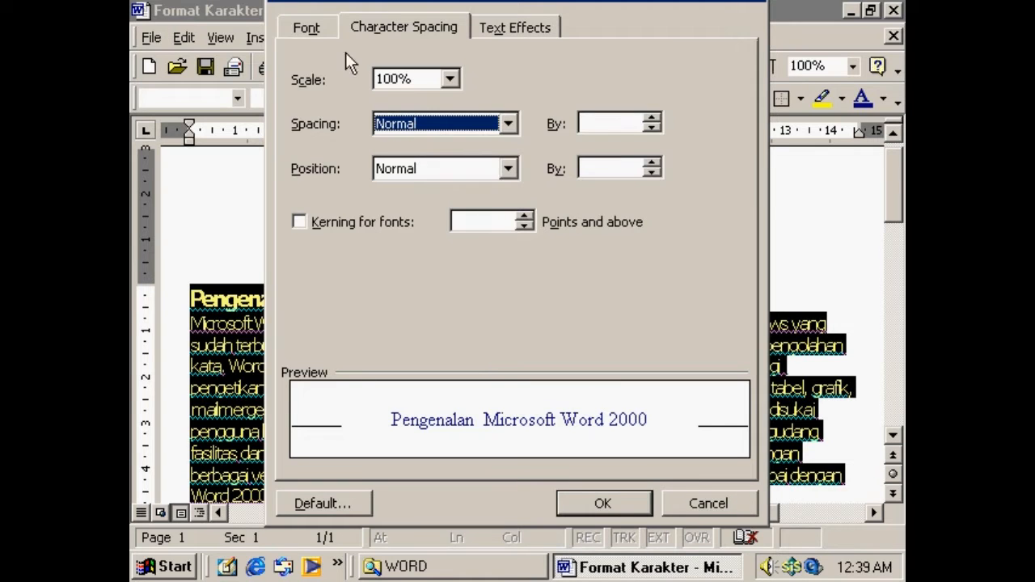
pyautogui.click(611, 503)
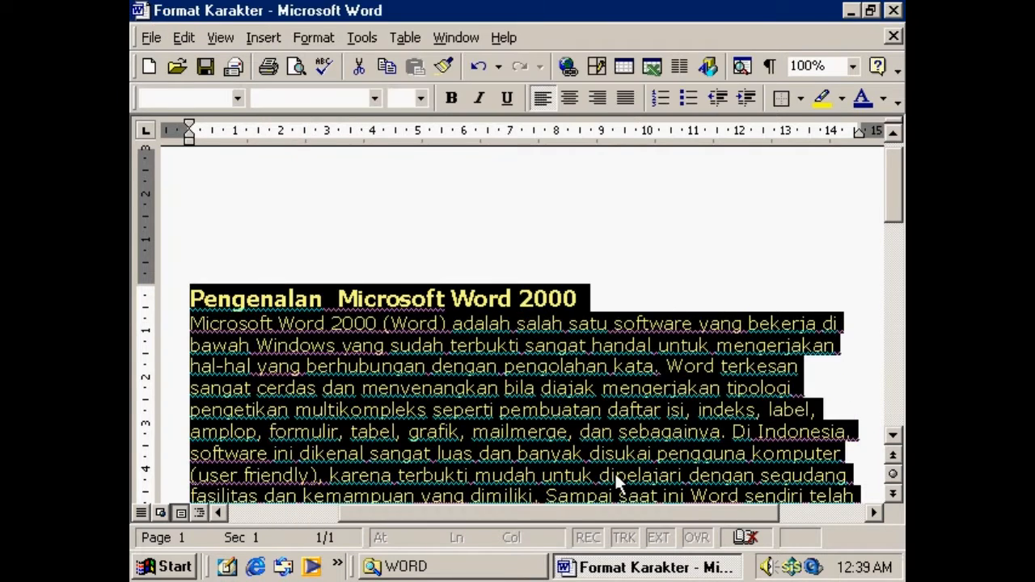
pyautogui.click(685, 410)
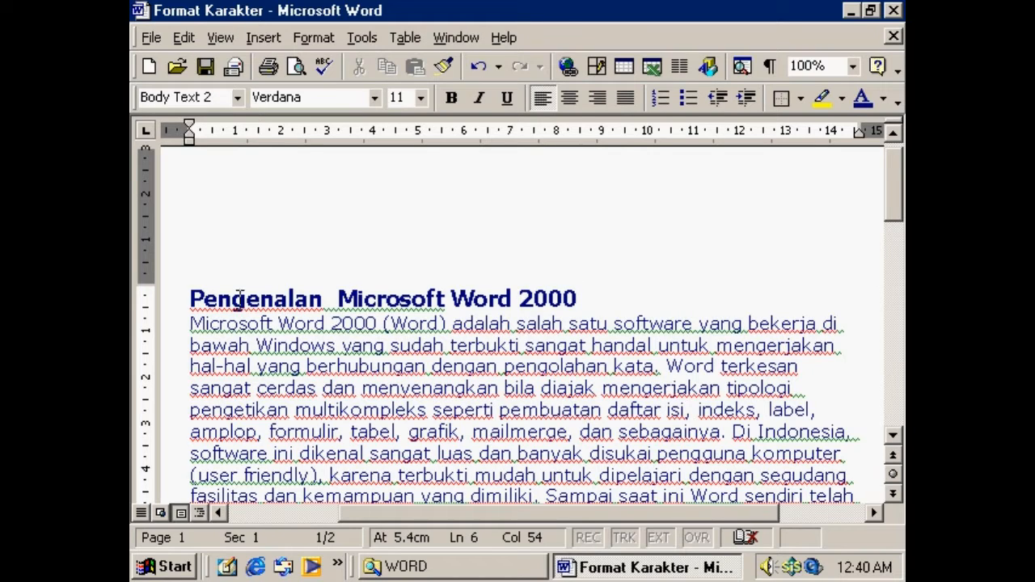
# Open the font and effects settings for the title line "Pengenalan Microsoft Word 2000".
pyautogui.click(158, 304)
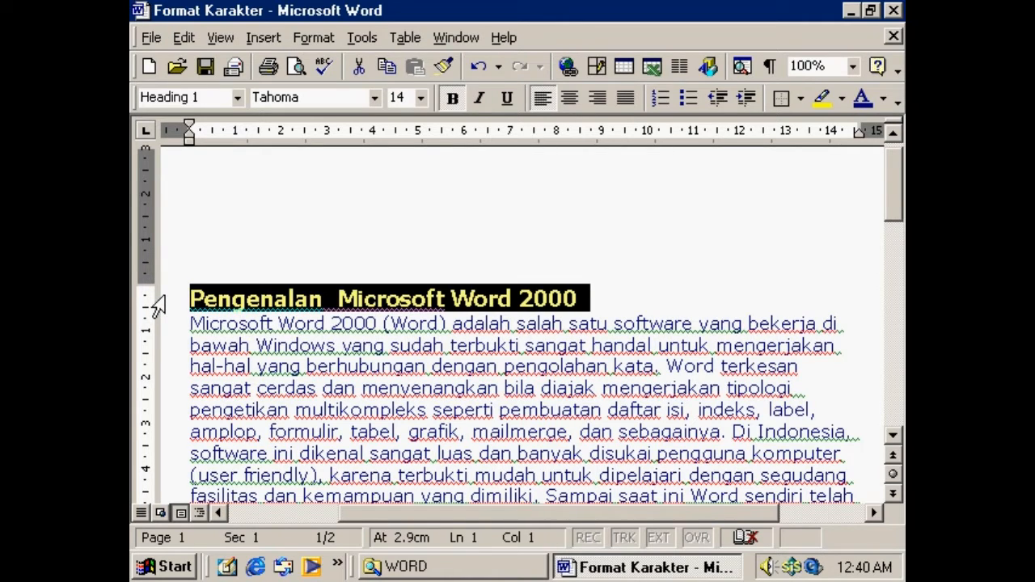
pyautogui.click(306, 40)
pyautogui.click(314, 61)
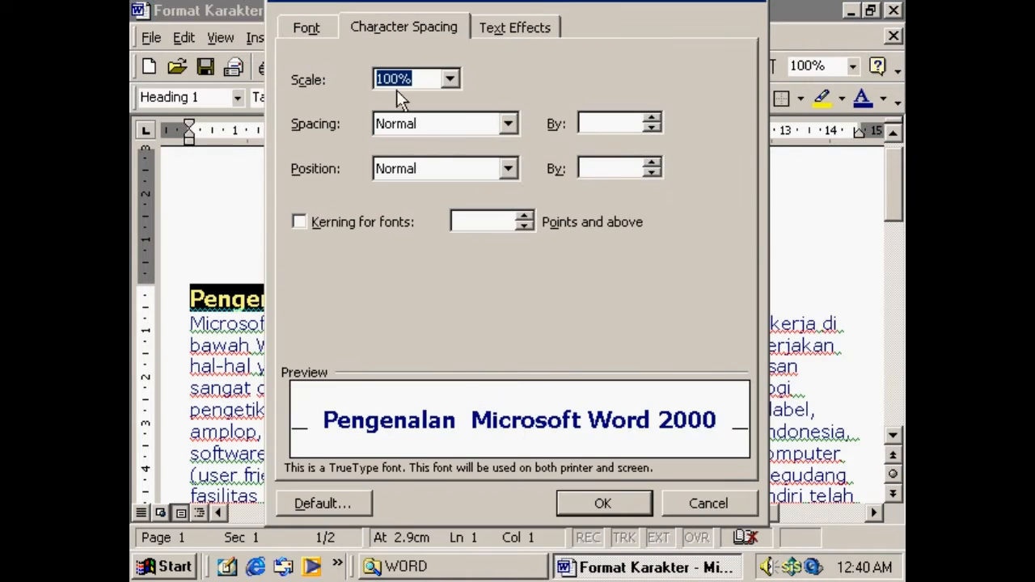
pyautogui.click(305, 29)
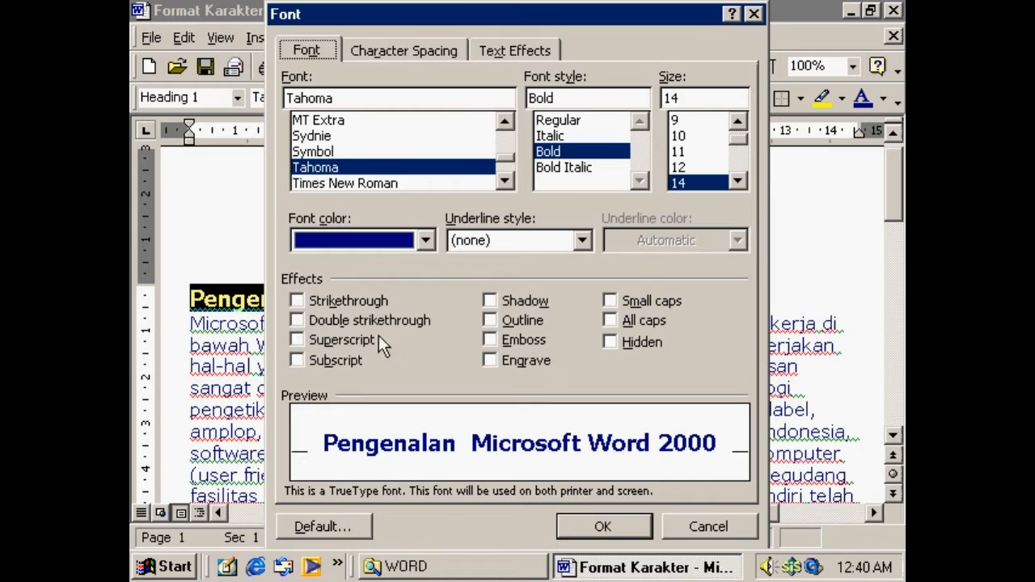
# Preview the Strikethrough and Double strikethrough effects on the title line and turn both off again.
pyautogui.click(304, 299)
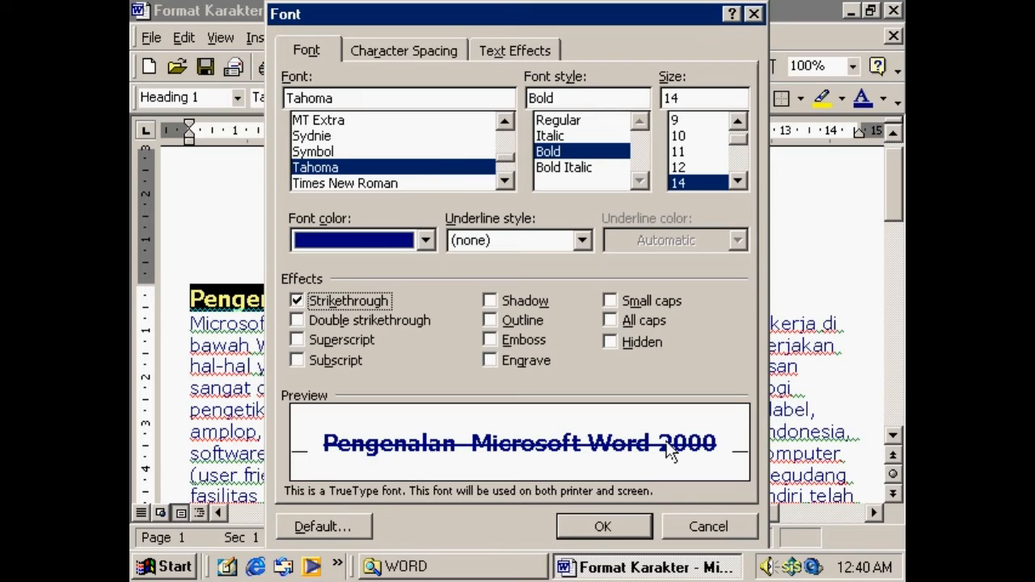
pyautogui.click(301, 297)
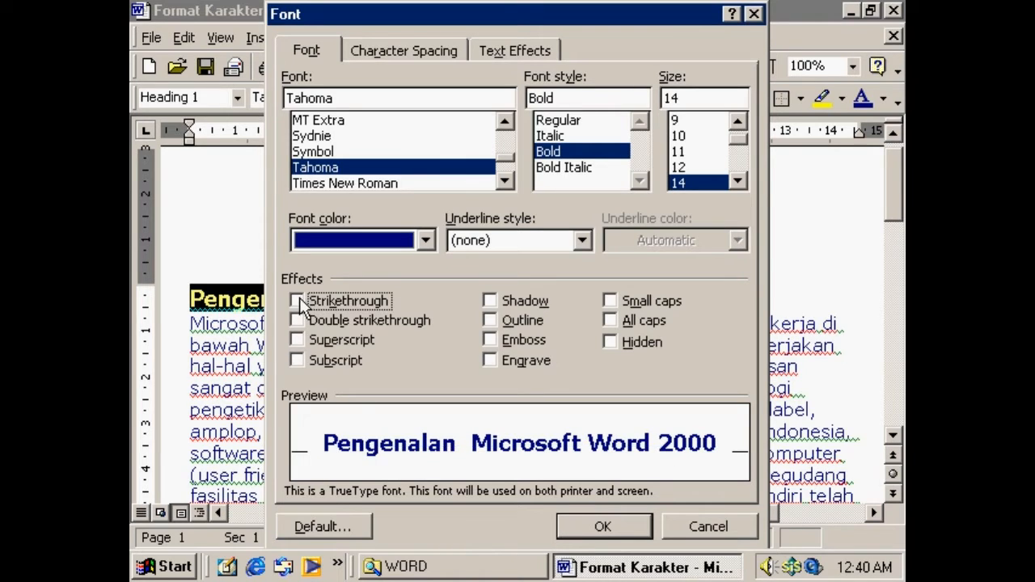
pyautogui.click(301, 296)
pyautogui.click(315, 310)
pyautogui.click(305, 320)
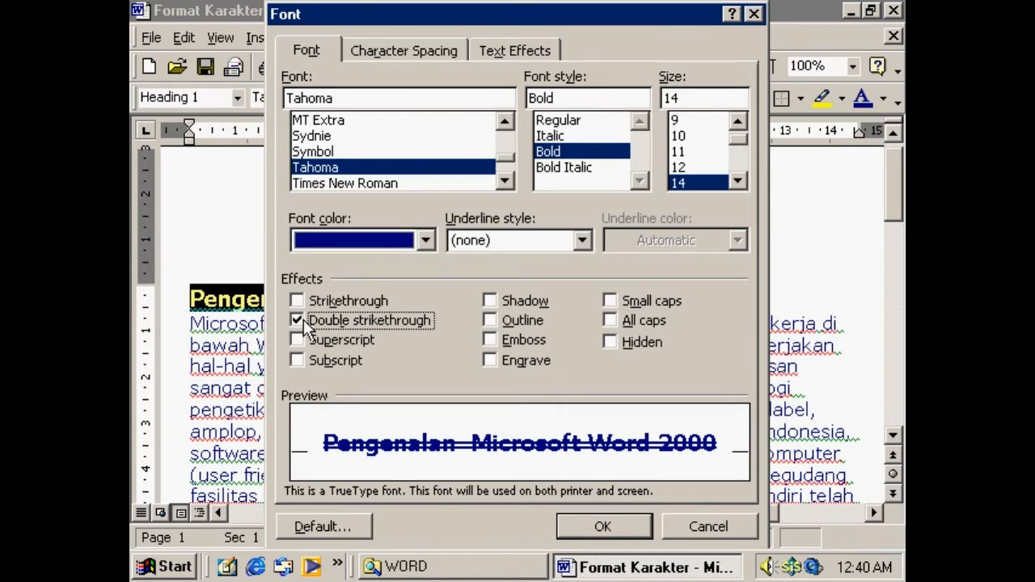
pyautogui.click(303, 319)
pyautogui.click(303, 319)
pyautogui.click(304, 319)
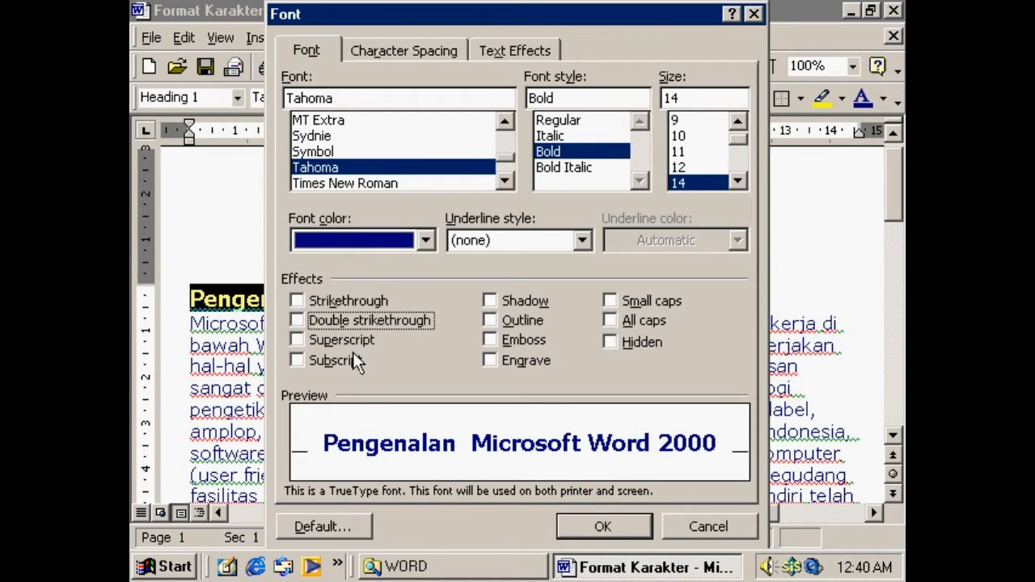
# Preview the Shadow, Outline, Emboss and Engrave effects on the title line and leave them all turned off.
pyautogui.click(500, 300)
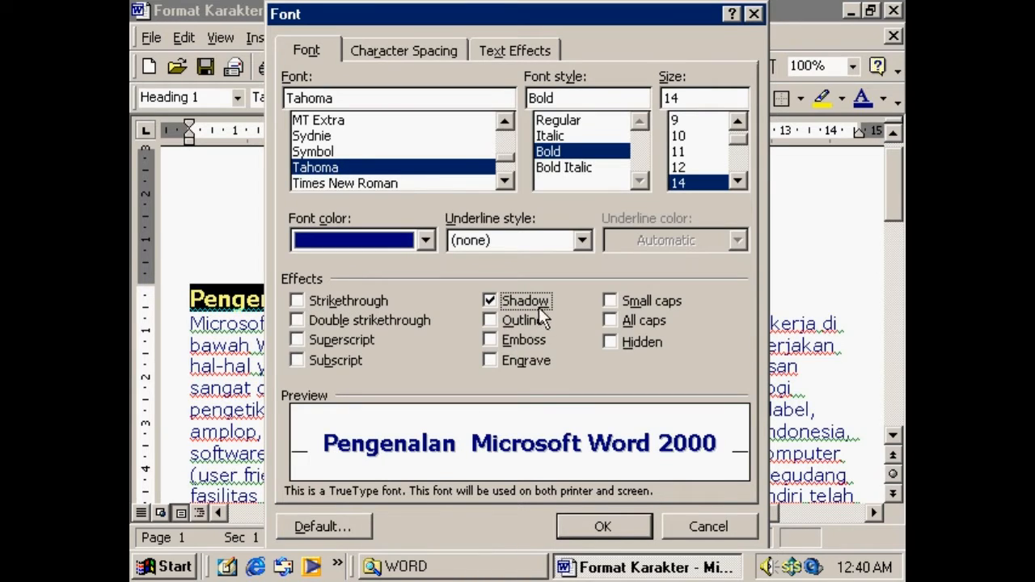
pyautogui.click(497, 321)
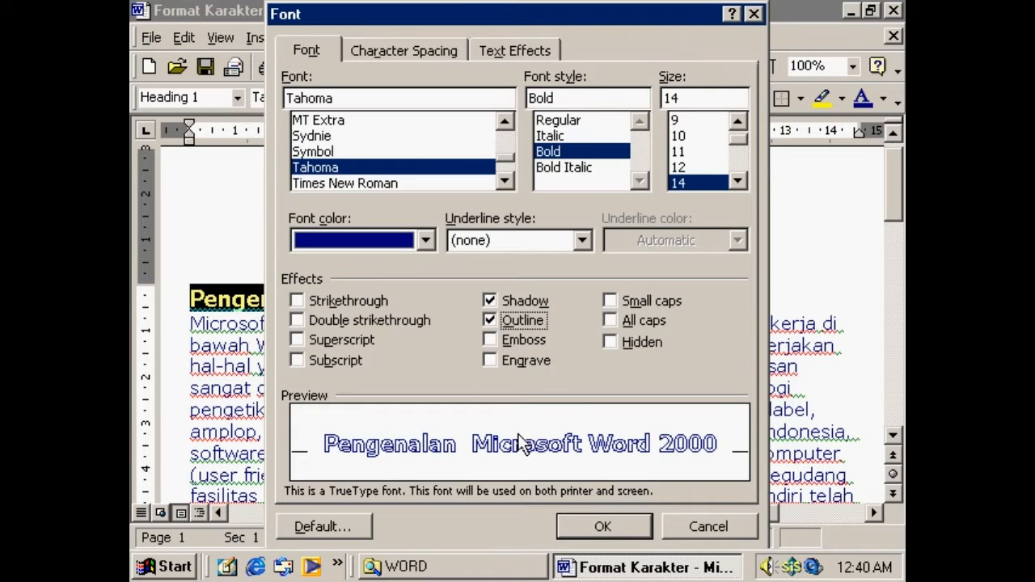
pyautogui.click(491, 301)
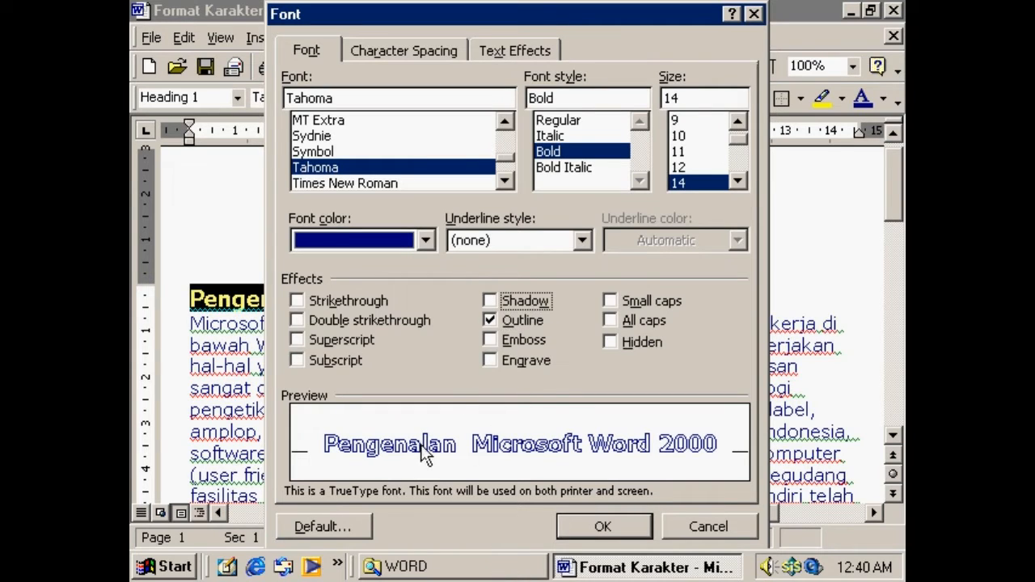
pyautogui.click(490, 338)
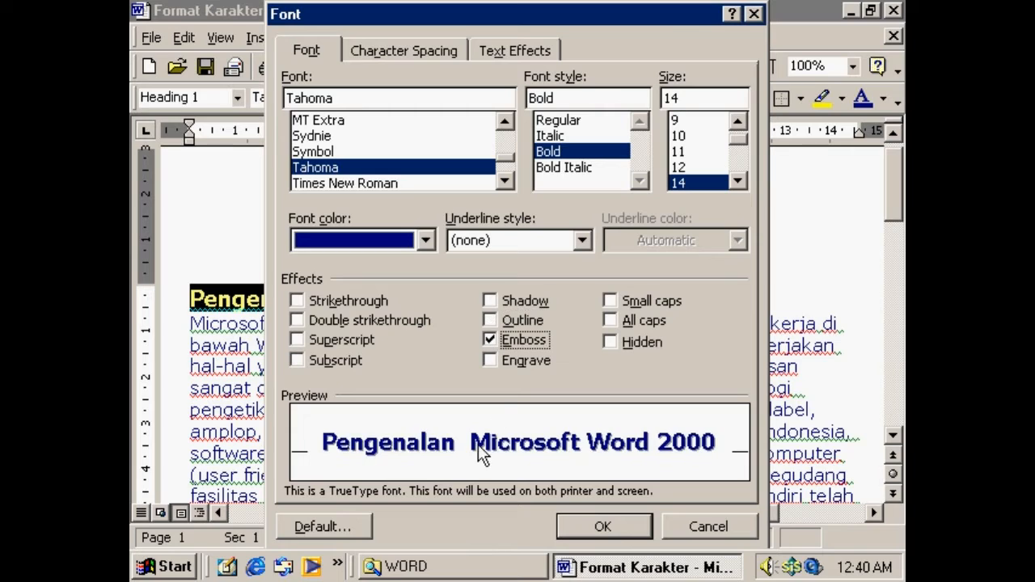
pyautogui.click(501, 361)
pyautogui.click(500, 361)
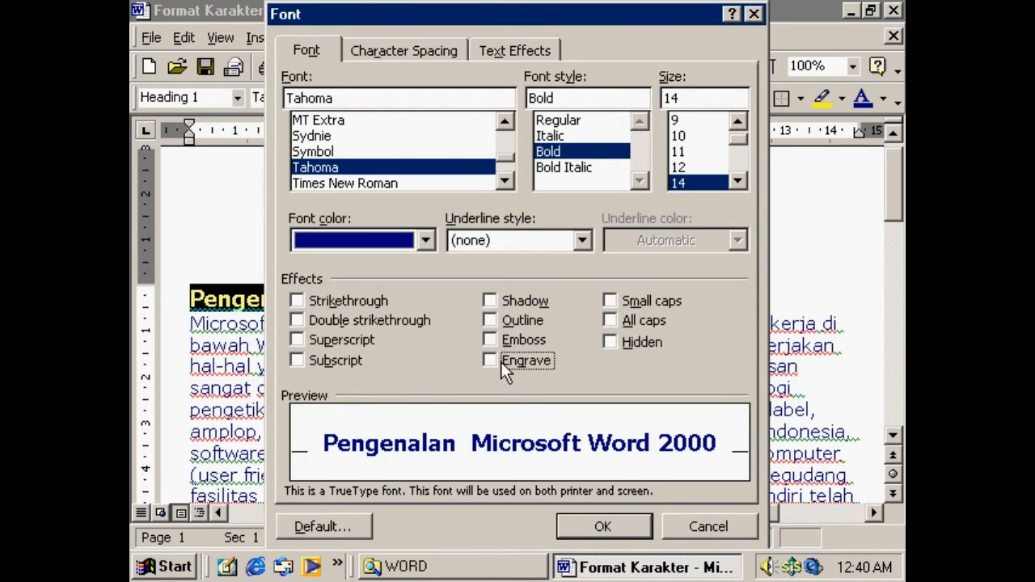
# Preview the Small caps and All caps effects on the title line and turn them off again.
pyautogui.click(609, 302)
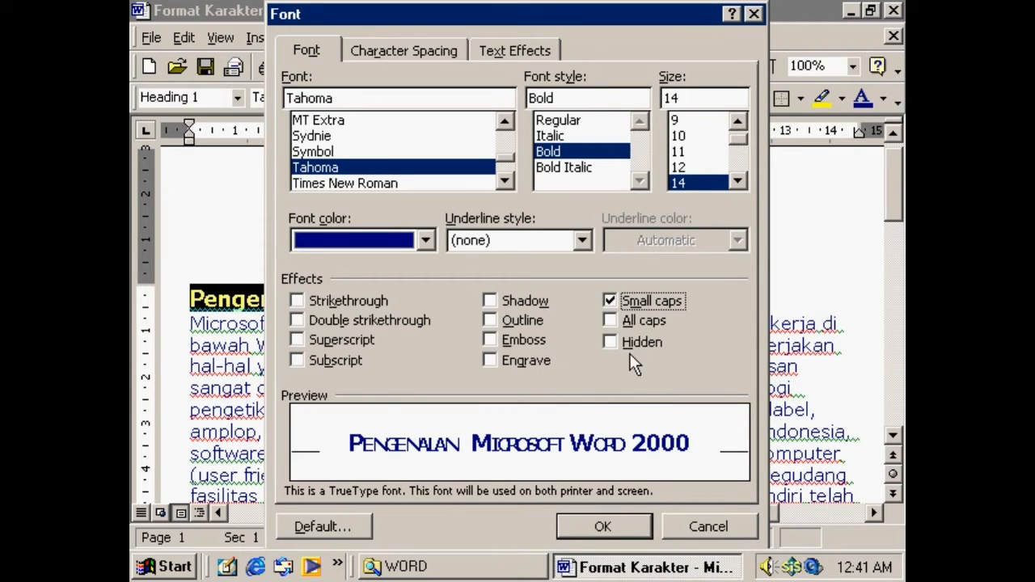
pyautogui.click(628, 318)
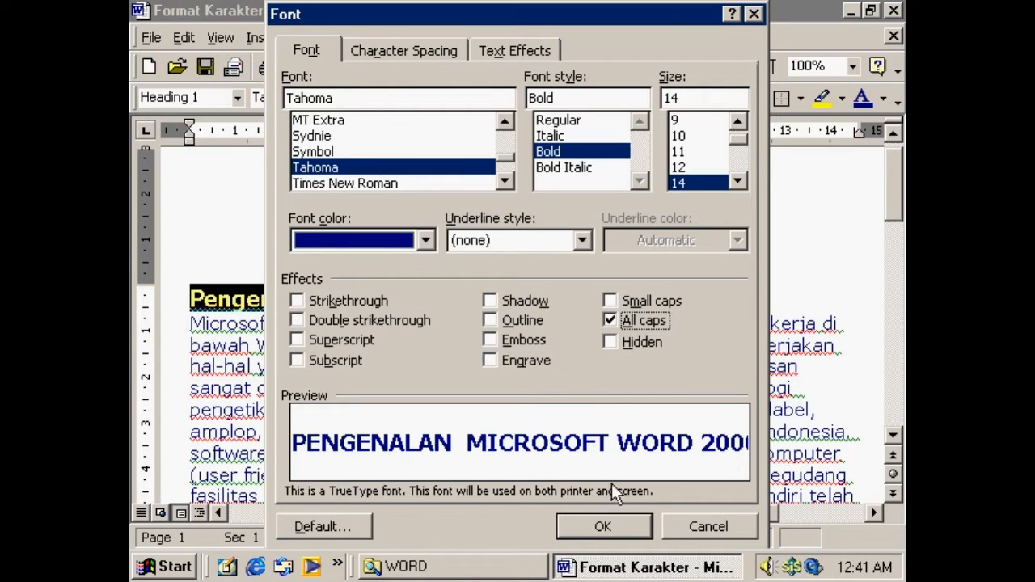
pyautogui.click(612, 323)
pyautogui.click(612, 323)
pyautogui.click(614, 322)
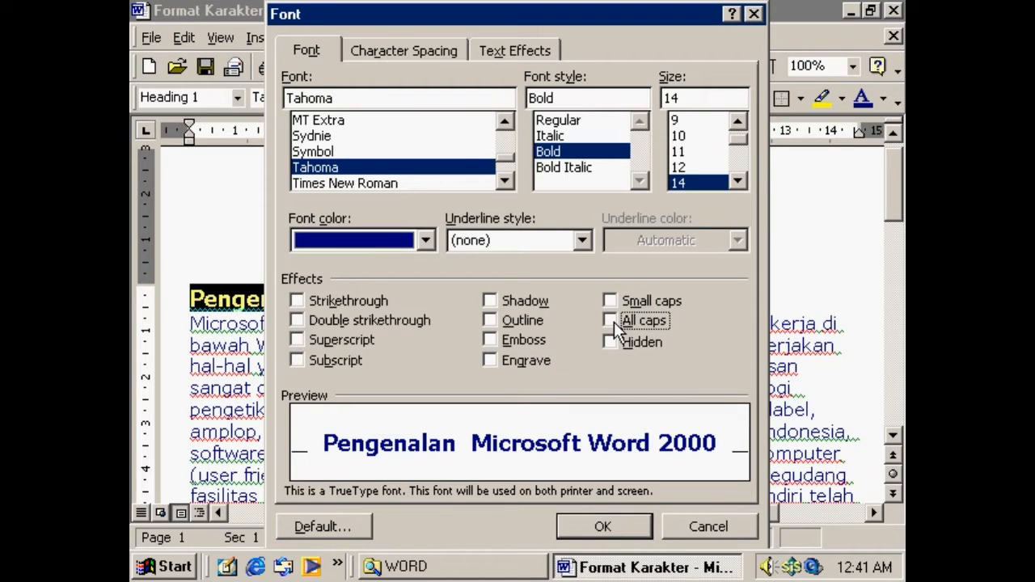
pyautogui.click(613, 342)
# Apply the Shadow and Small caps effects to the title line and clear the selection.
pyautogui.click(495, 299)
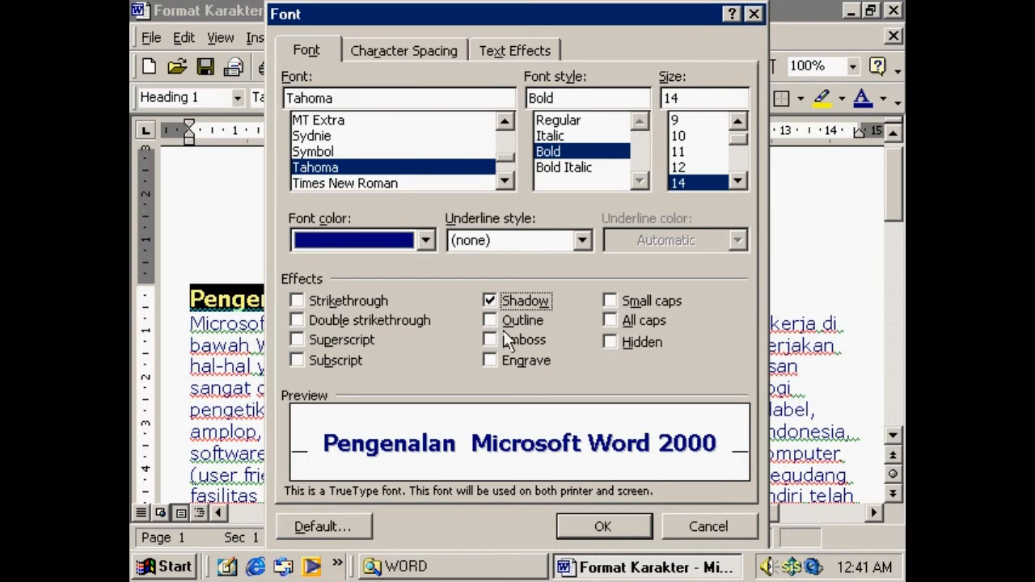
pyautogui.click(610, 301)
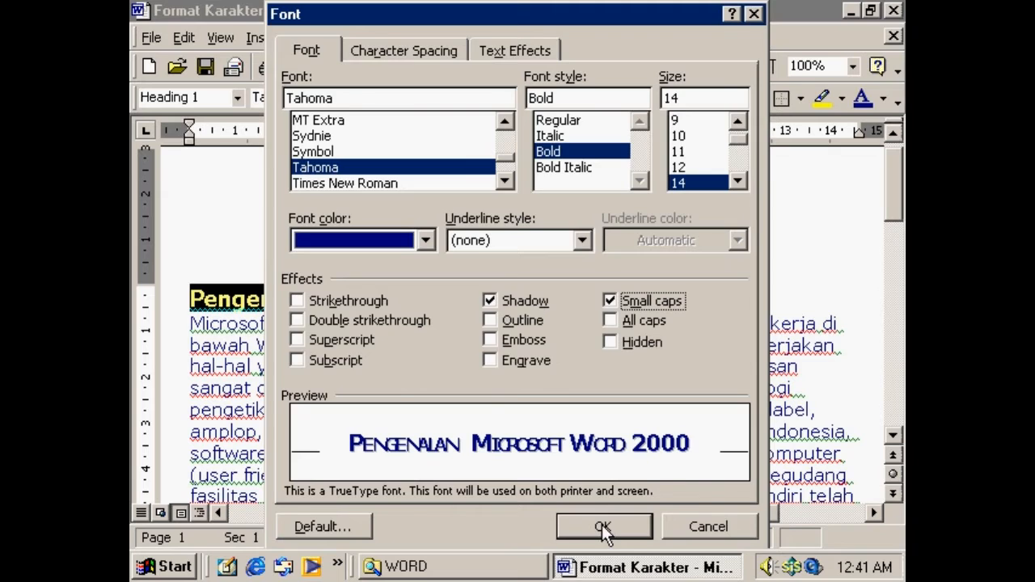
pyautogui.click(602, 524)
pyautogui.click(594, 309)
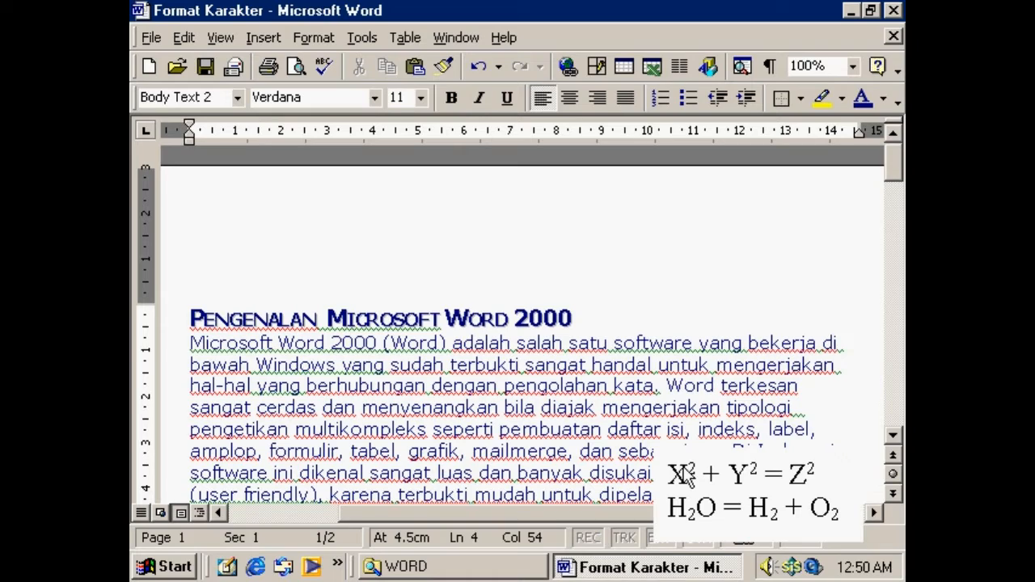
# Add the equation "X2 + Y2 = Z2" after a blank line below the document's last paragraph.
pyautogui.moveTo(893, 157); pyautogui.dragTo(887, 330)
pyautogui.click(396, 194)
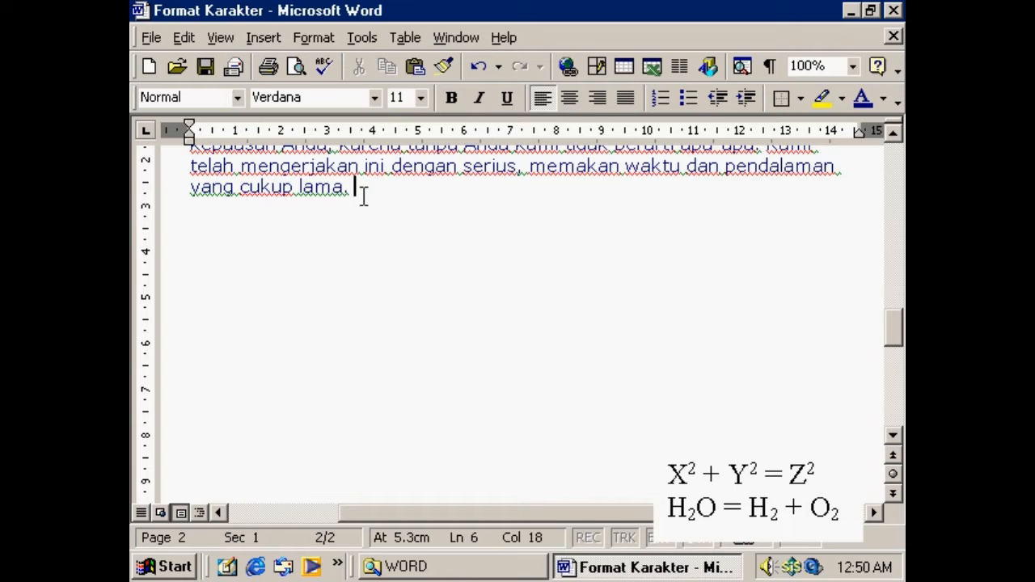
pyautogui.press('Return')
pyautogui.press('Return')
pyautogui.write('x')
pyautogui.press('BackSpace')
pyautogui.write('x')
pyautogui.press('BackSpace')
pyautogui.write('X')
pyautogui.write('2 ')
pyautogui.write('=')
pyautogui.press('BackSpace')
pyautogui.write('+ y')
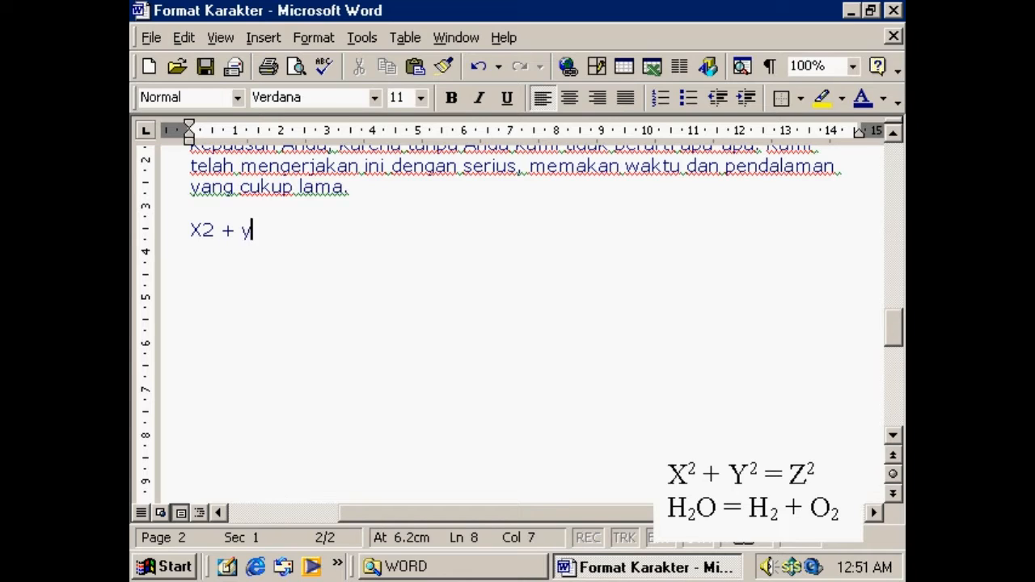
pyautogui.press('BackSpace')
pyautogui.write('Y2 = Z')
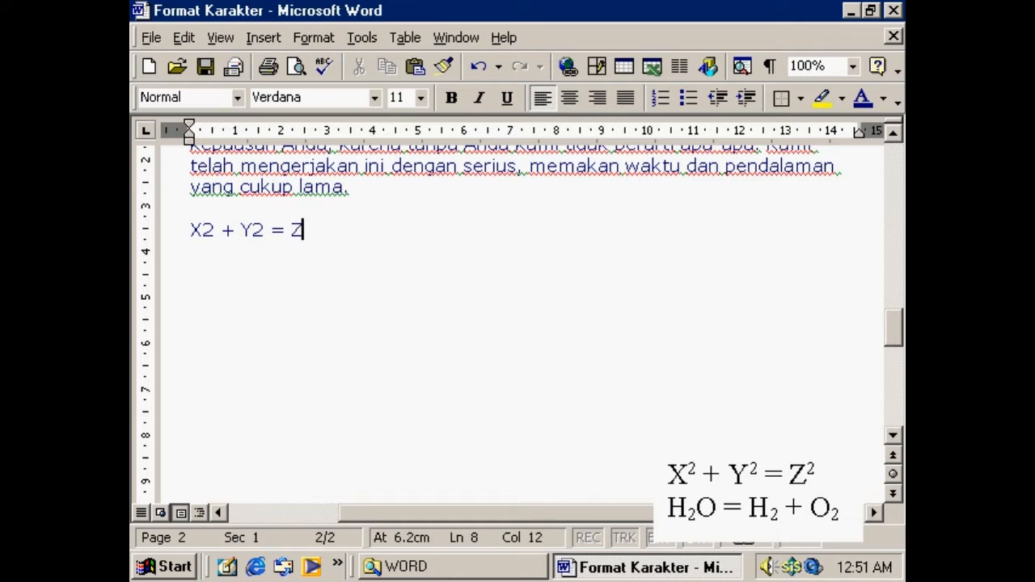
pyautogui.write('2')
# Add the formula "H2O = H2 + O2" on the line below the equation and start a new line.
pyautogui.press('Return')
pyautogui.write('H2')
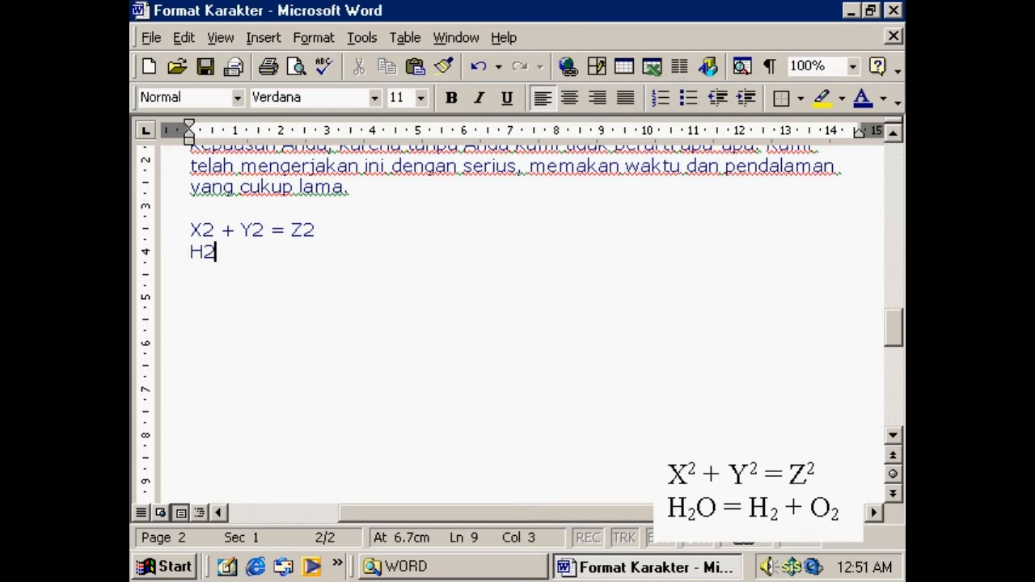
pyautogui.write('O = H2 ')
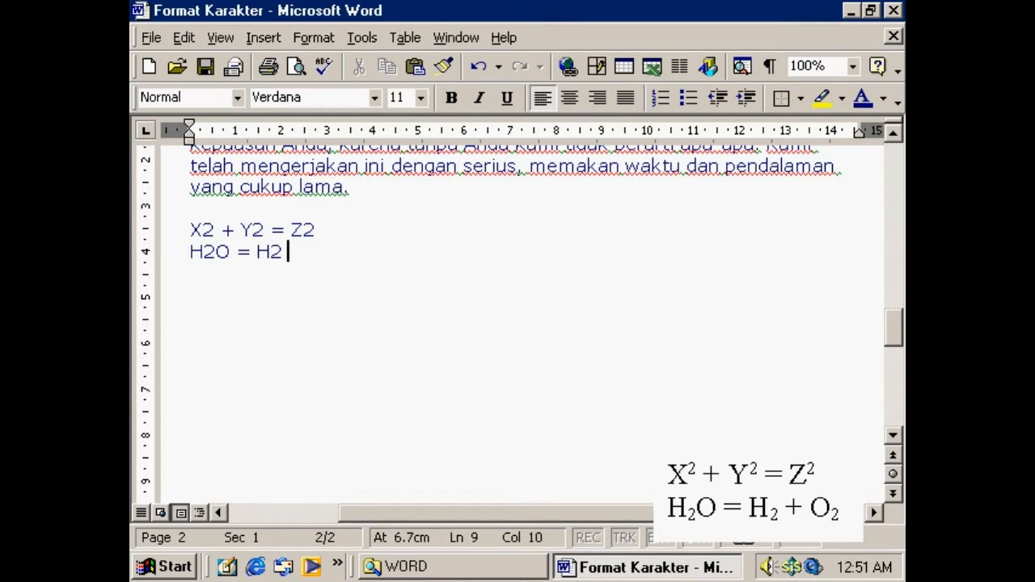
pyautogui.write('+ O2')
pyautogui.press('Return')
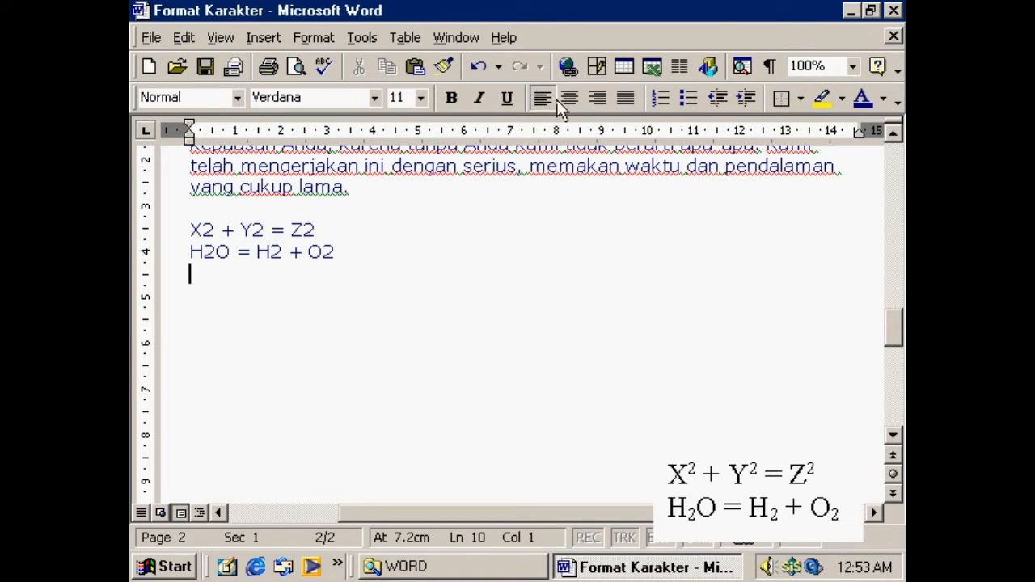
# Add the Superscript and Subscript commands to the visible formatting tools and return to the document.
pyautogui.click(897, 107)
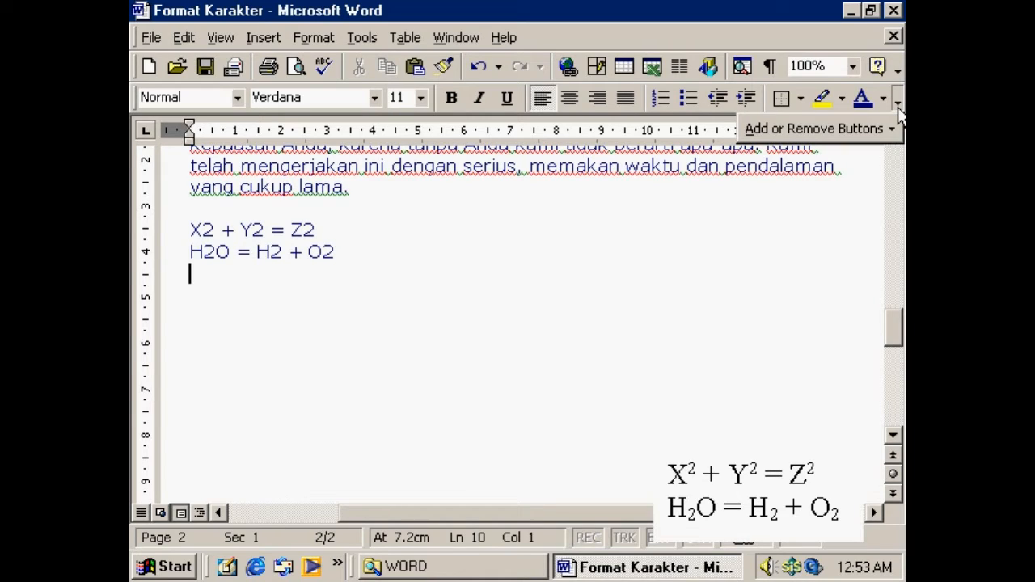
pyautogui.moveTo(895, 120)
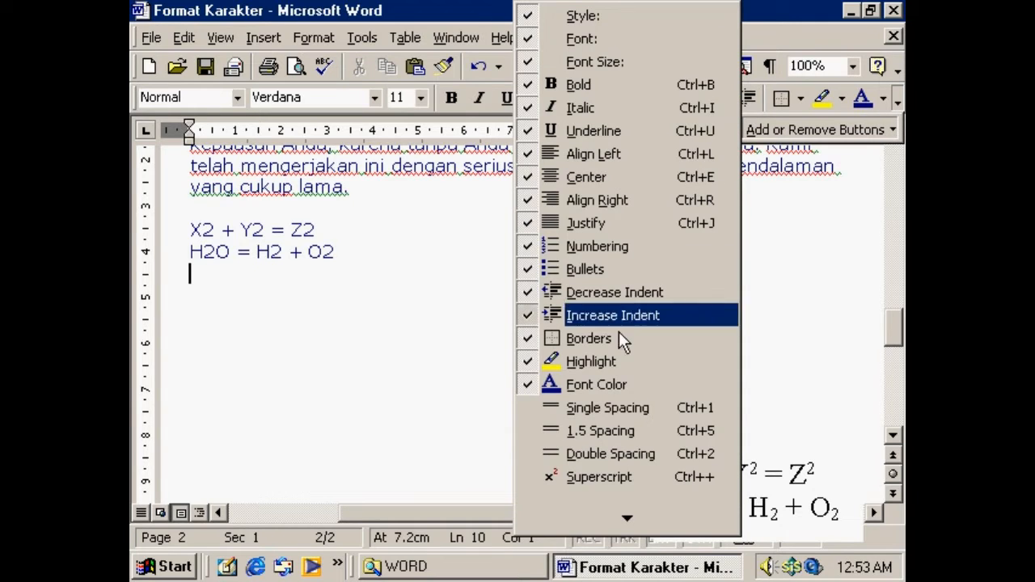
pyautogui.moveTo(638, 508)
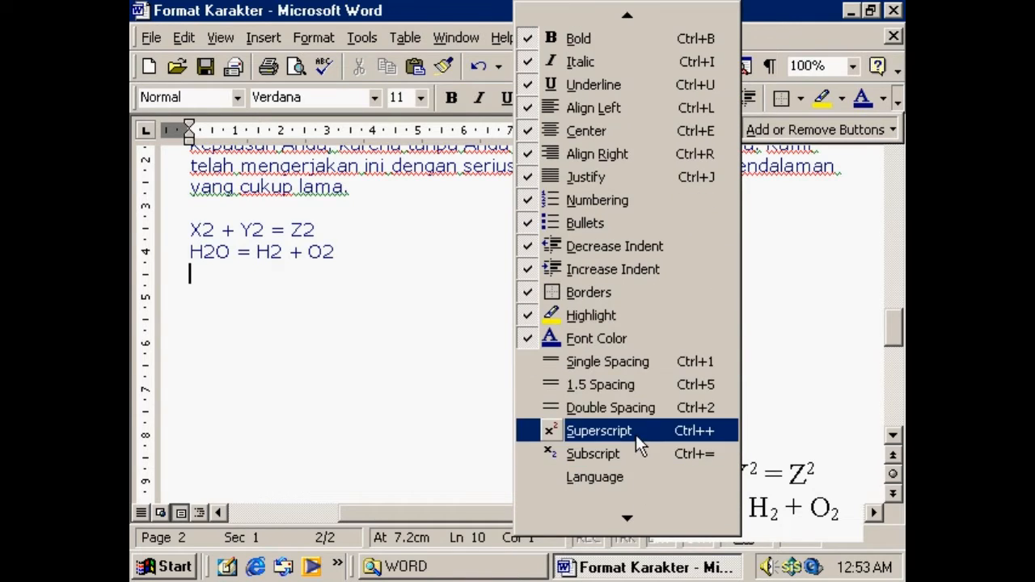
pyautogui.click(585, 431)
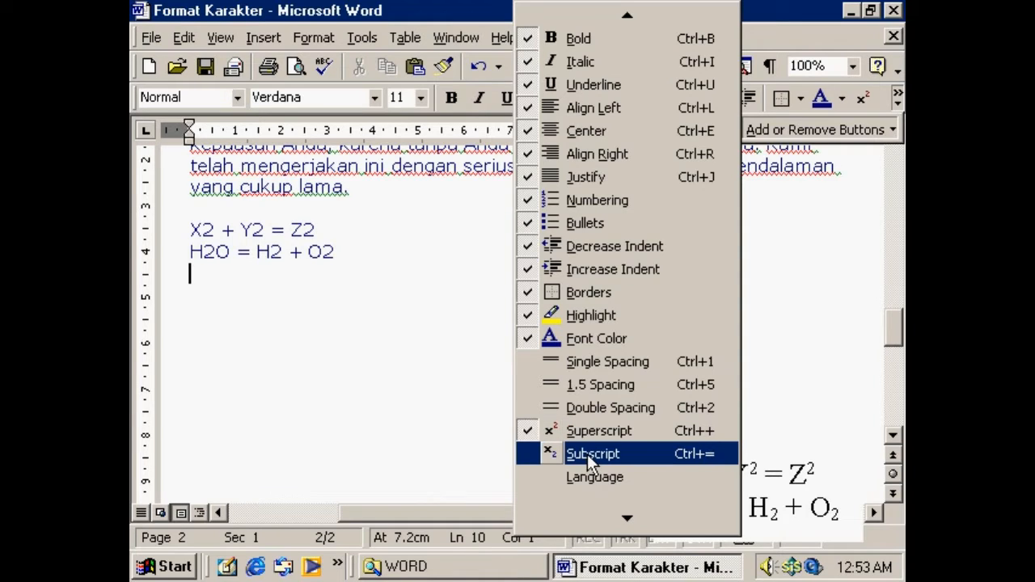
pyautogui.click(591, 455)
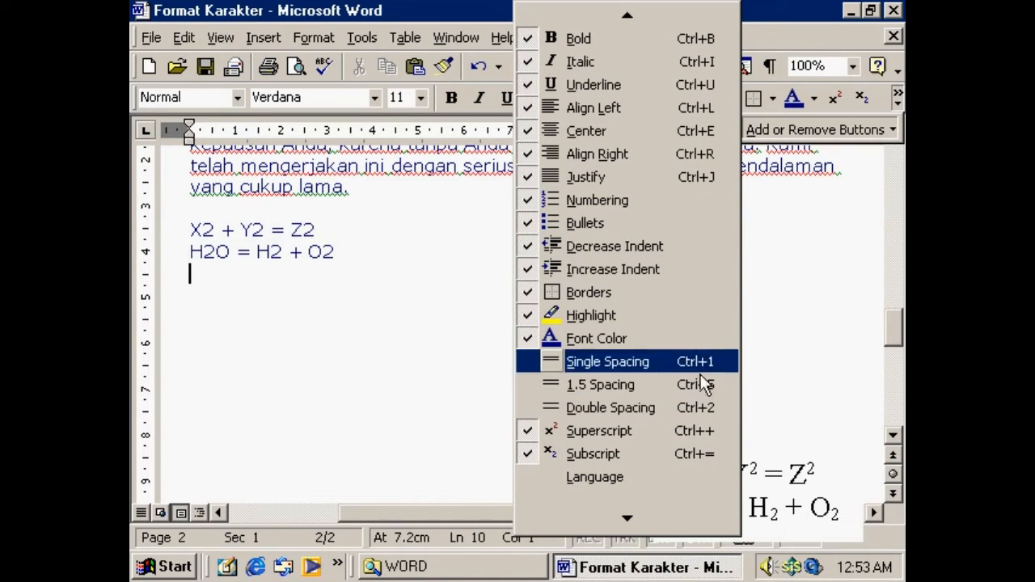
pyautogui.click(820, 309)
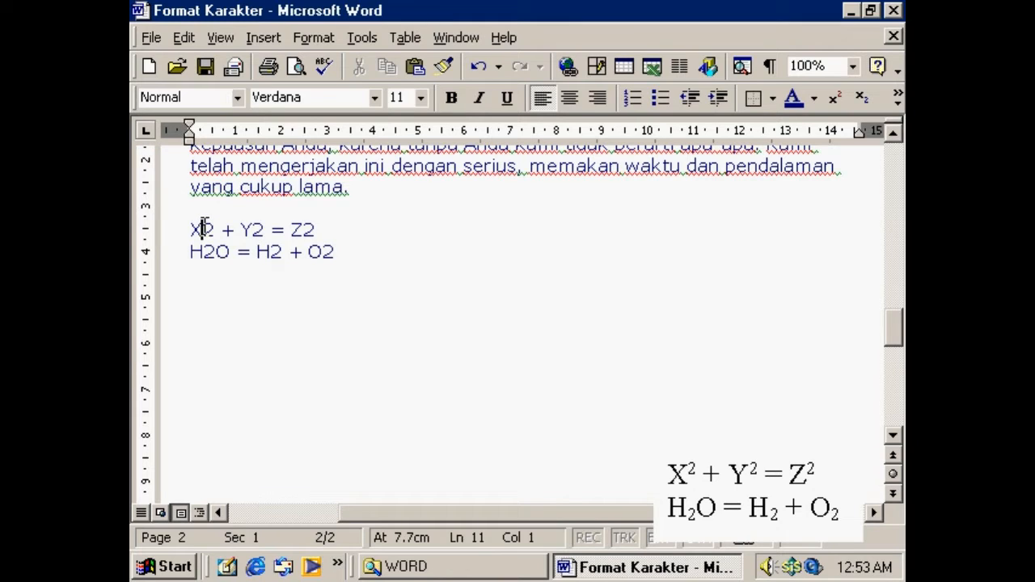
# Format the 2 after X and the 2 after Y in the equation as superscript.
pyautogui.moveTo(203, 229); pyautogui.dragTo(213, 229)
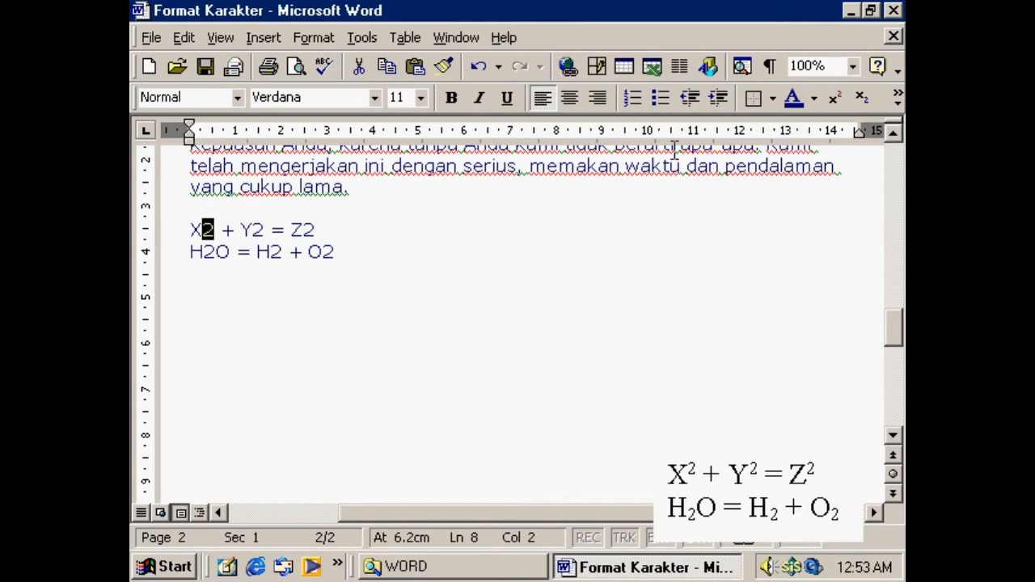
pyautogui.click(830, 95)
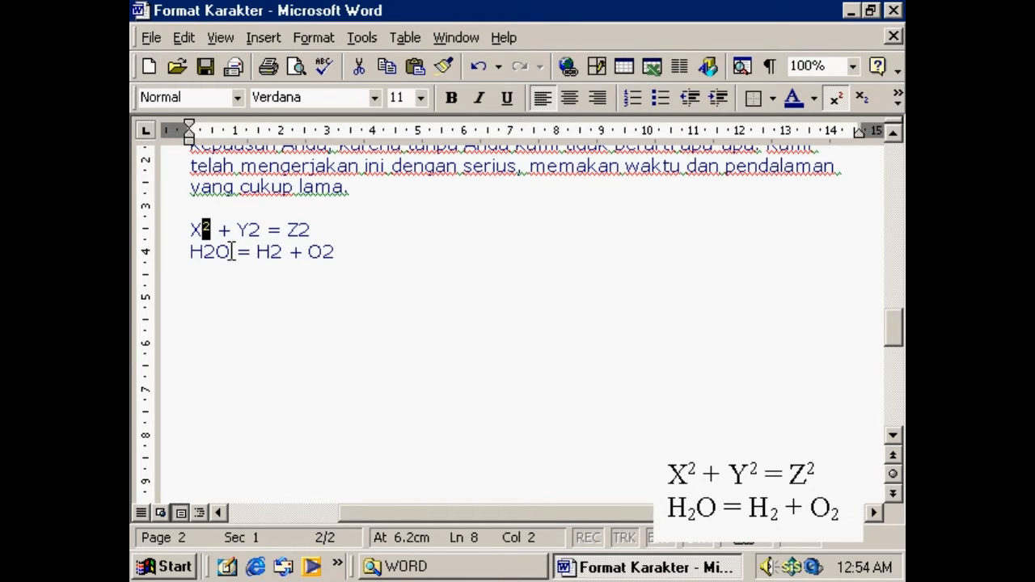
pyautogui.click(473, 340)
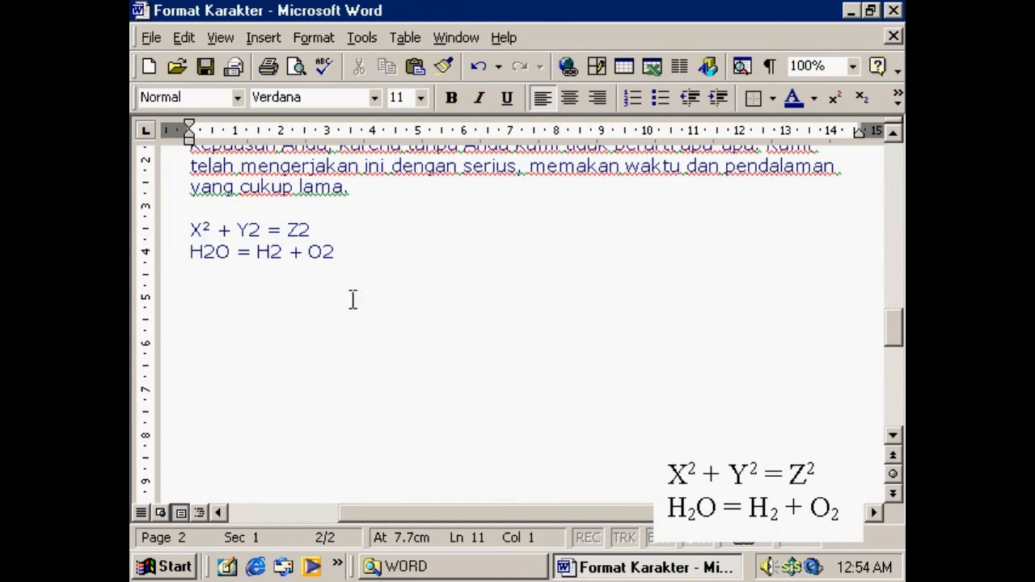
pyautogui.moveTo(251, 234)
pyautogui.mouseDown()
pyautogui.moveTo(262, 211)
pyautogui.moveTo(257, 230)
pyautogui.mouseUp()
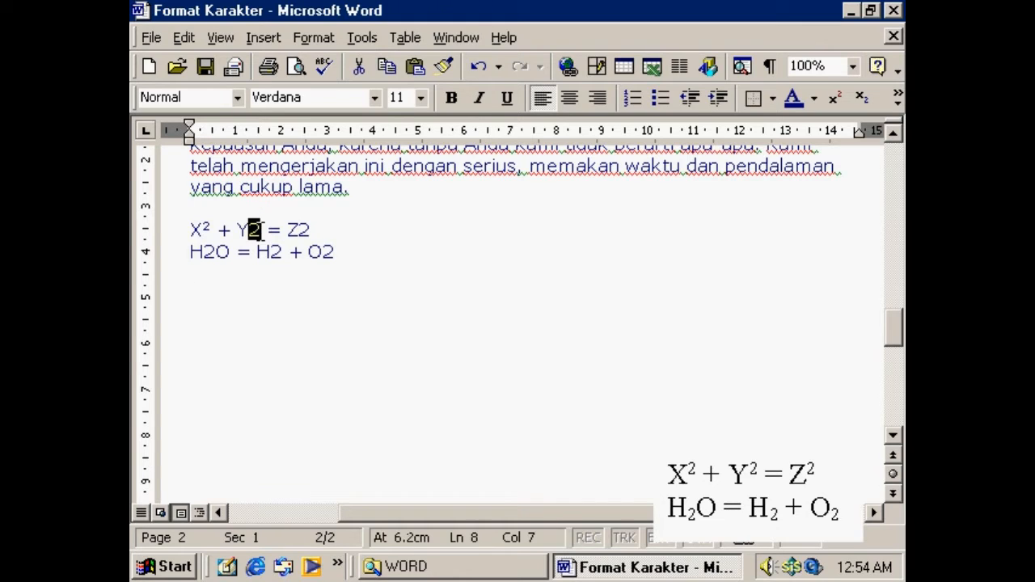
pyautogui.click(833, 96)
pyautogui.click(424, 298)
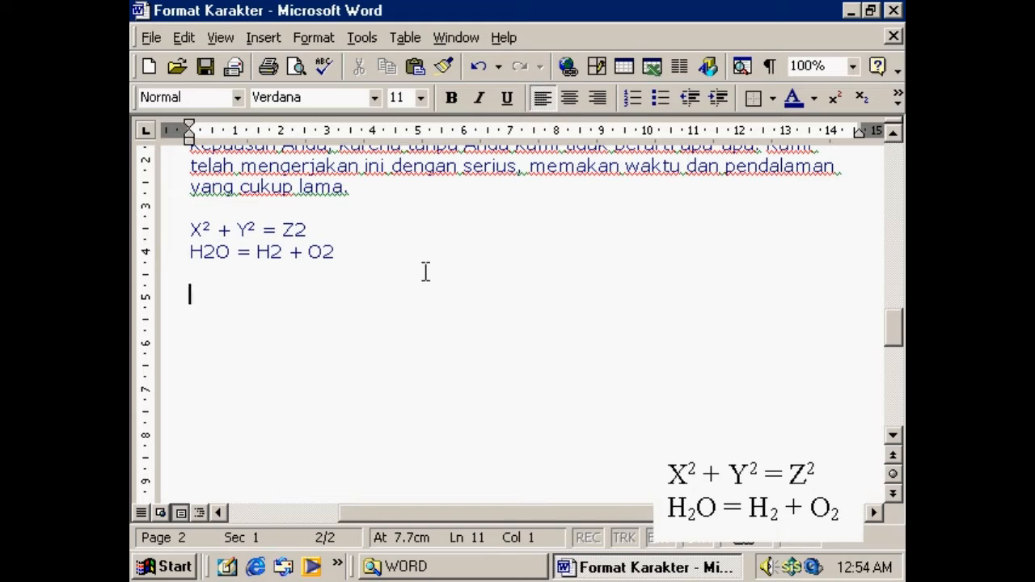
# Format the 2 after Z in the equation as superscript and clear the selection.
pyautogui.moveTo(200, 229); pyautogui.dragTo(212, 229)
pyautogui.click(836, 98)
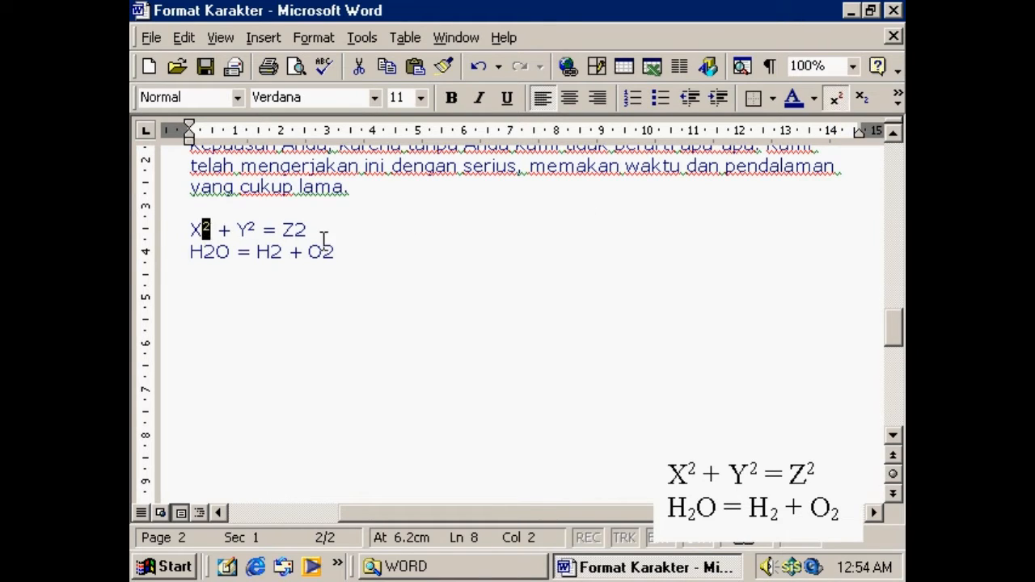
pyautogui.click(295, 230)
pyautogui.moveTo(295, 230); pyautogui.dragTo(306, 229)
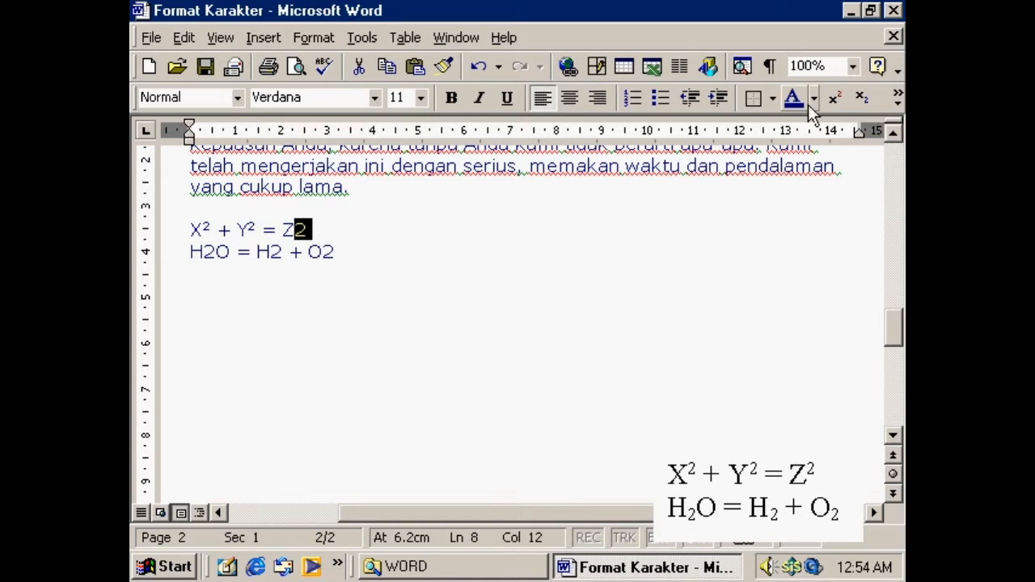
pyautogui.click(836, 98)
pyautogui.click(416, 323)
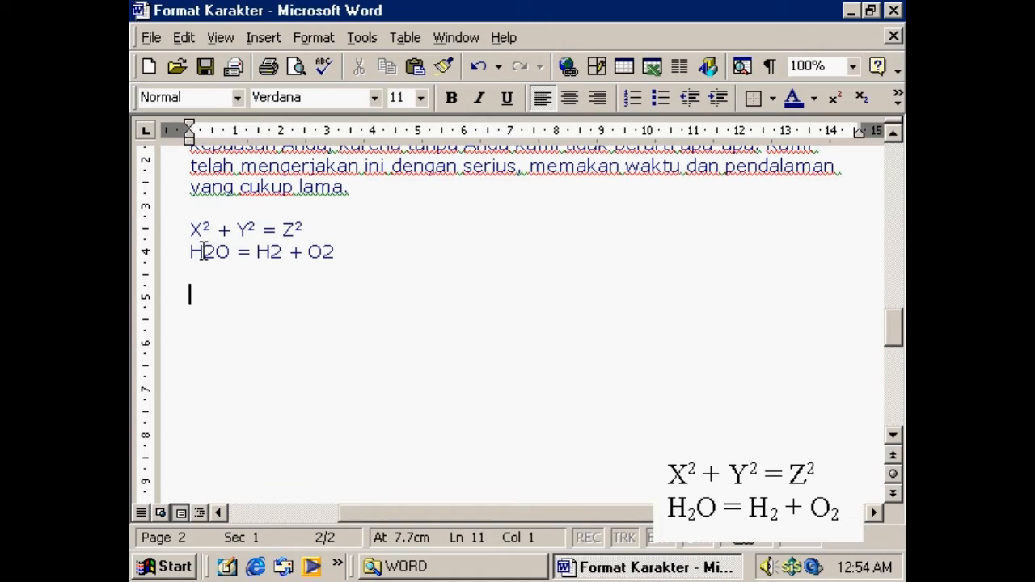
# Format the 2 in H2O and the 2 in H2 on the formula line as subscript.
pyautogui.moveTo(202, 251); pyautogui.dragTo(214, 251)
pyautogui.click(865, 98)
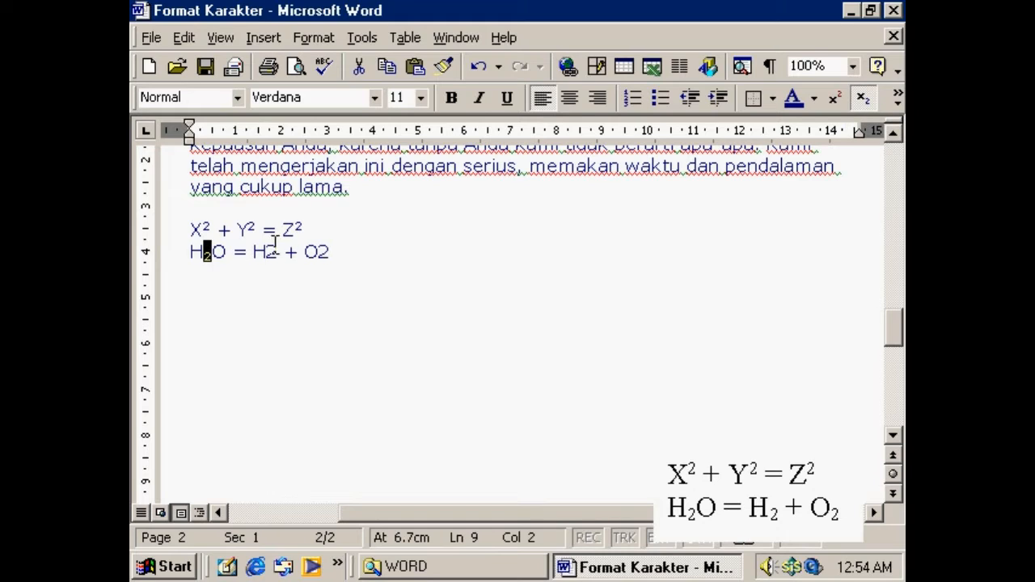
pyautogui.moveTo(266, 251); pyautogui.dragTo(283, 252)
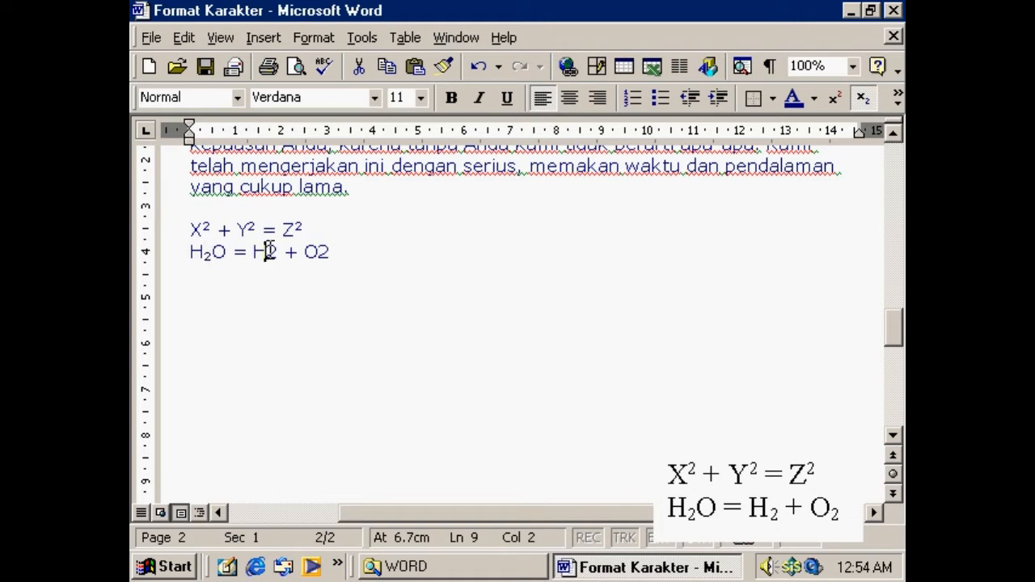
pyautogui.click(863, 97)
pyautogui.click(472, 291)
pyautogui.moveTo(264, 251); pyautogui.dragTo(275, 251)
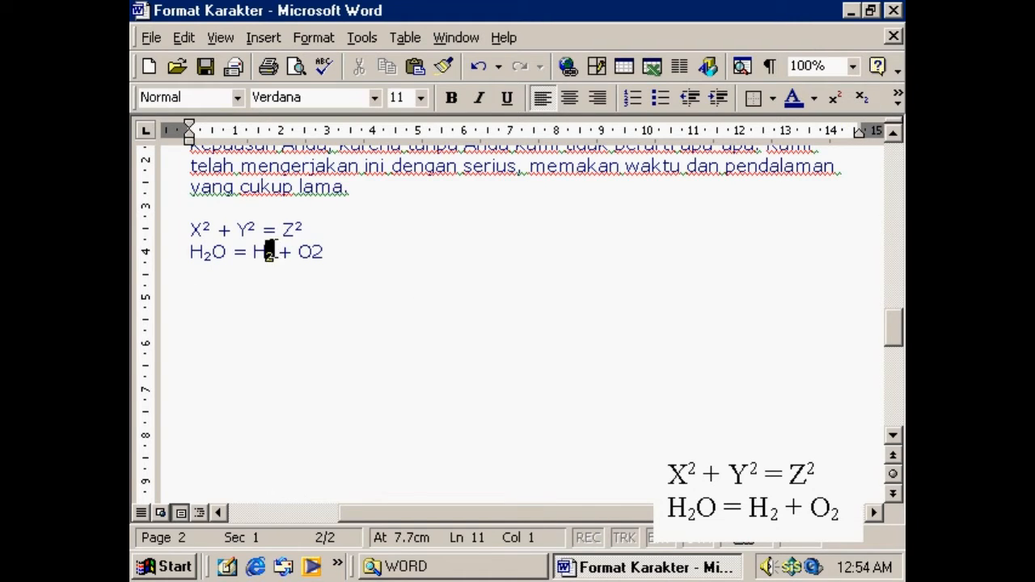
pyautogui.click(862, 98)
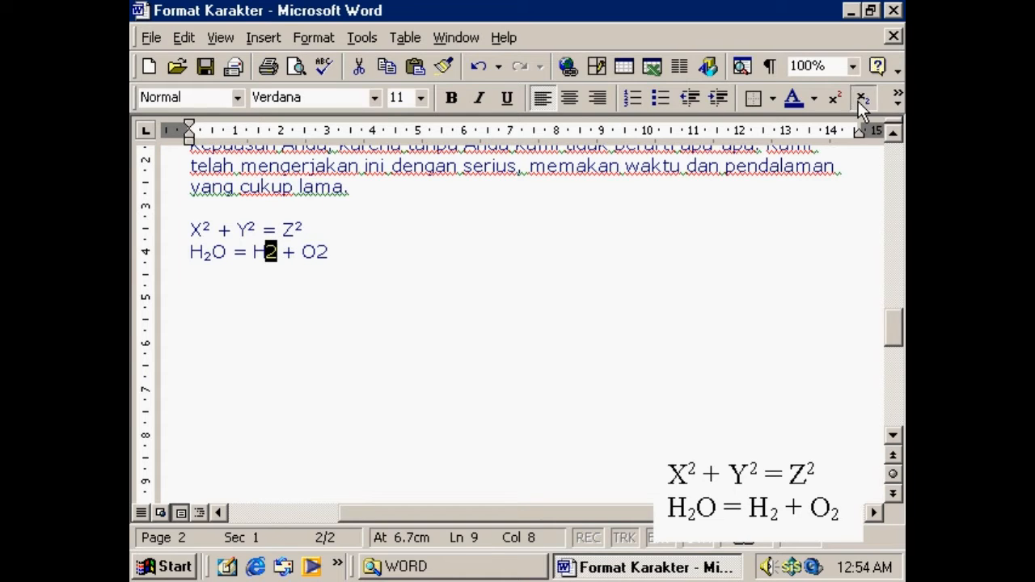
pyautogui.click(862, 98)
# Format the 2 in O2 at the end of the formula as subscript and clear the selection.
pyautogui.moveTo(312, 251); pyautogui.dragTo(326, 252)
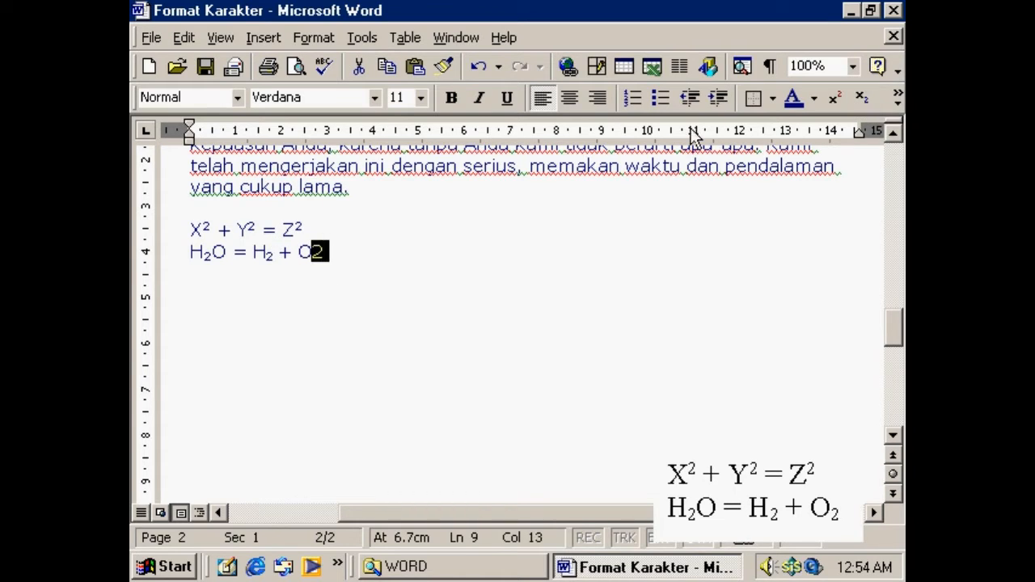
pyautogui.click(862, 98)
pyautogui.click(602, 366)
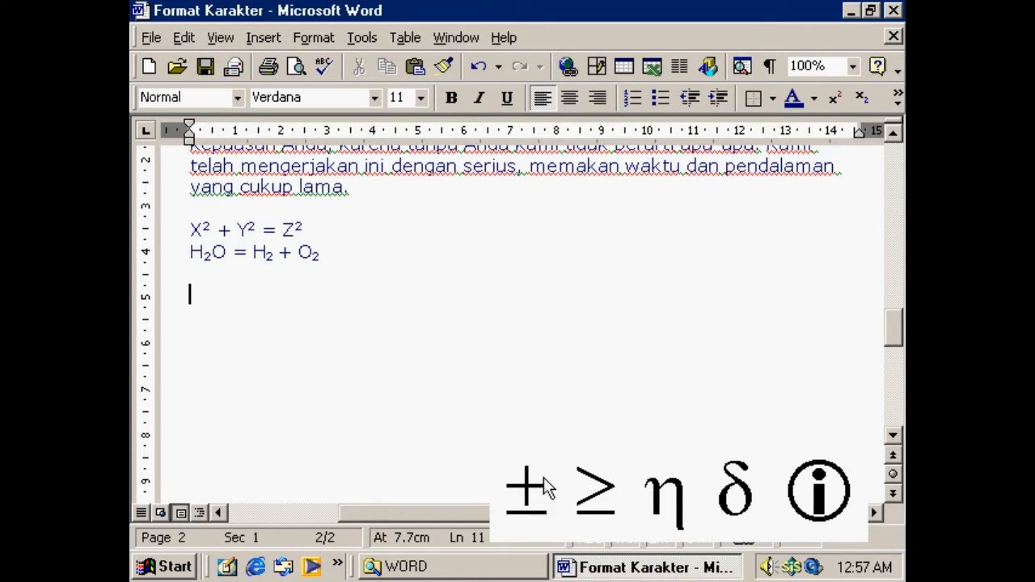
pyautogui.scroll(-2, 543, 477)
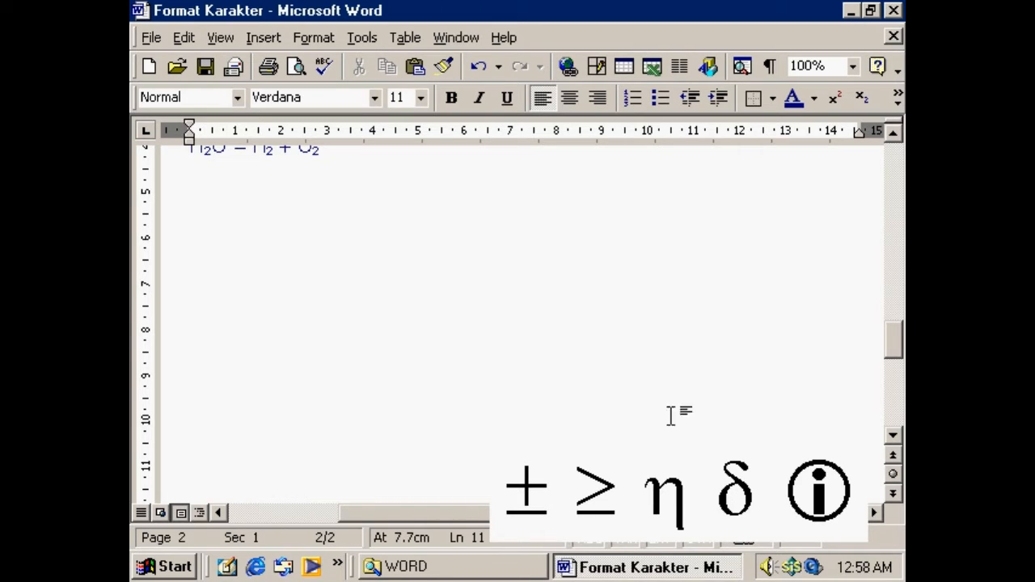
pyautogui.click(894, 340)
pyautogui.moveTo(890, 332); pyautogui.dragTo(890, 324)
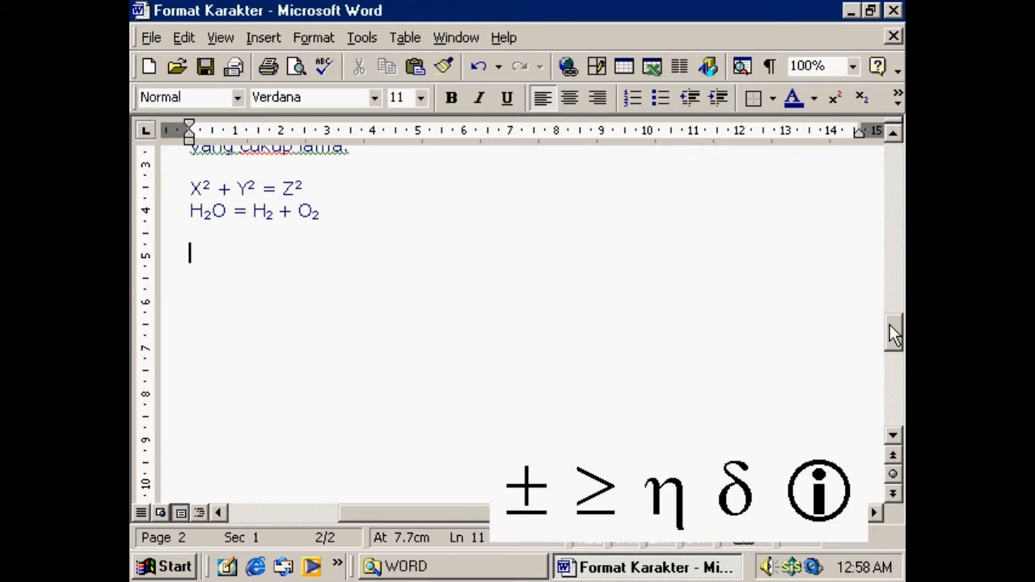
pyautogui.click(217, 232)
pyautogui.click(217, 253)
pyautogui.click(224, 235)
pyautogui.click(212, 257)
pyautogui.click(206, 238)
pyautogui.click(203, 251)
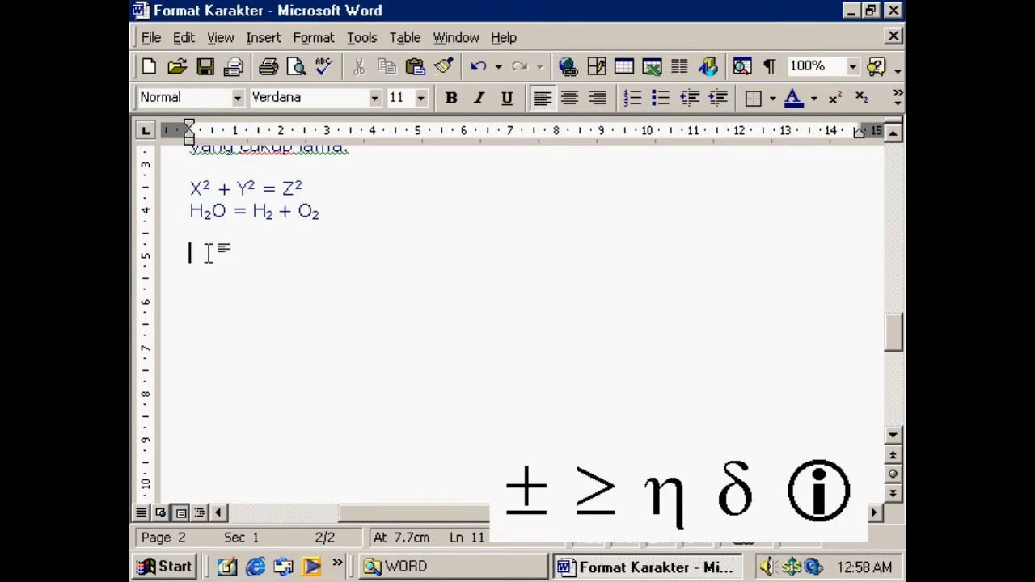
# Insert the ± character from the Symbol font on the blank line below the formulas and close the Symbol dialog.
pyautogui.click(265, 38)
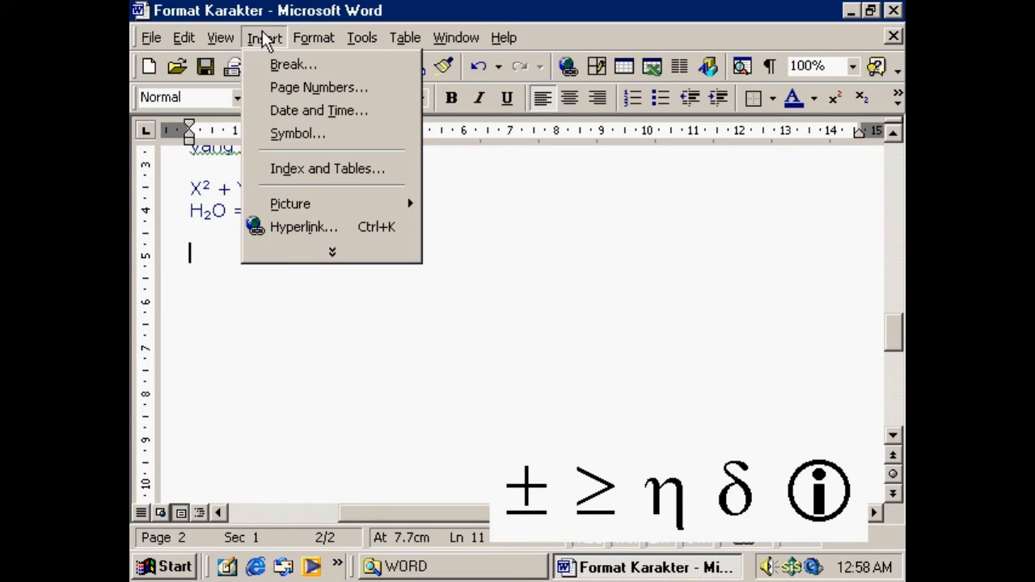
pyautogui.click(286, 134)
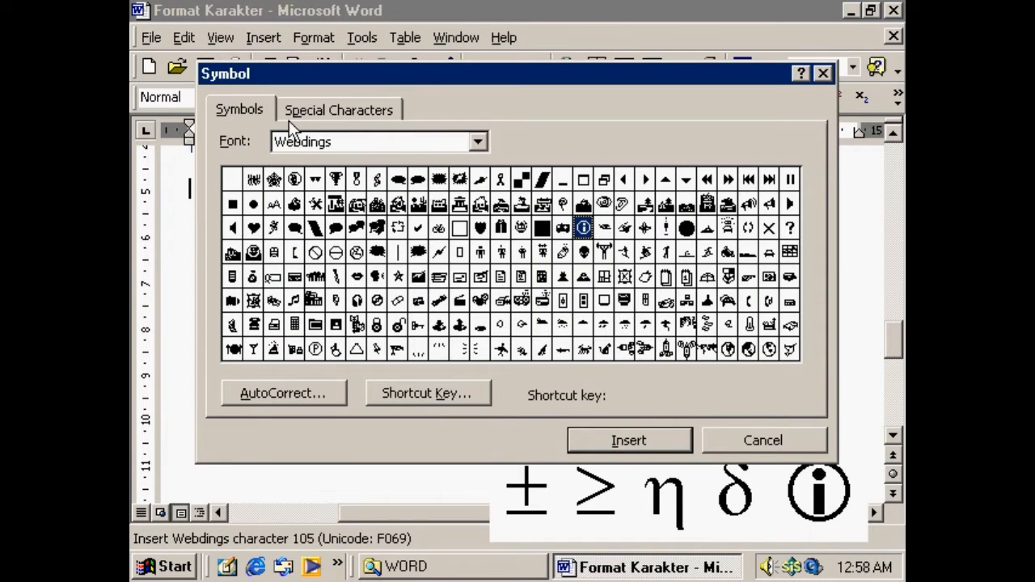
pyautogui.click(295, 111)
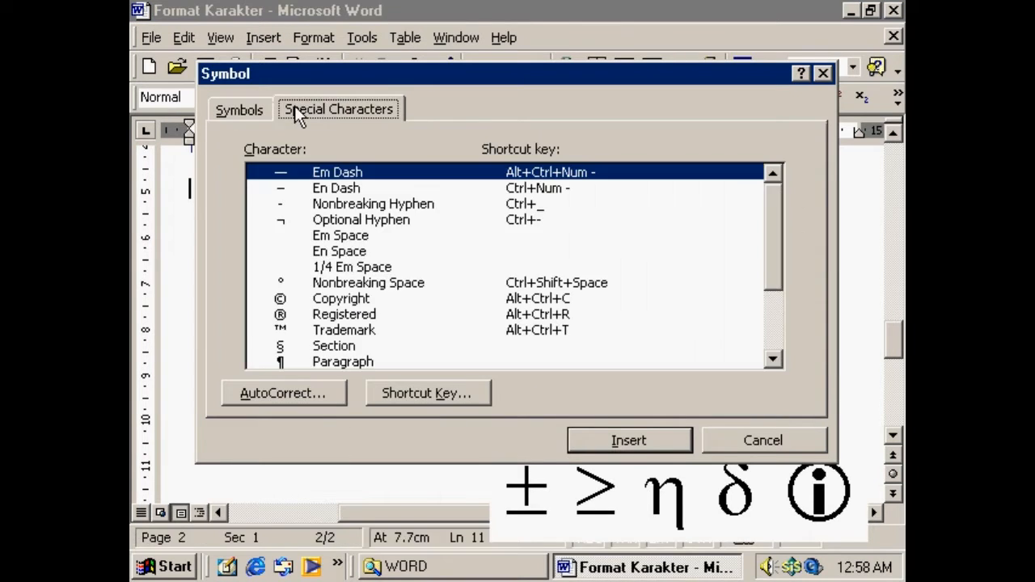
pyautogui.click(230, 112)
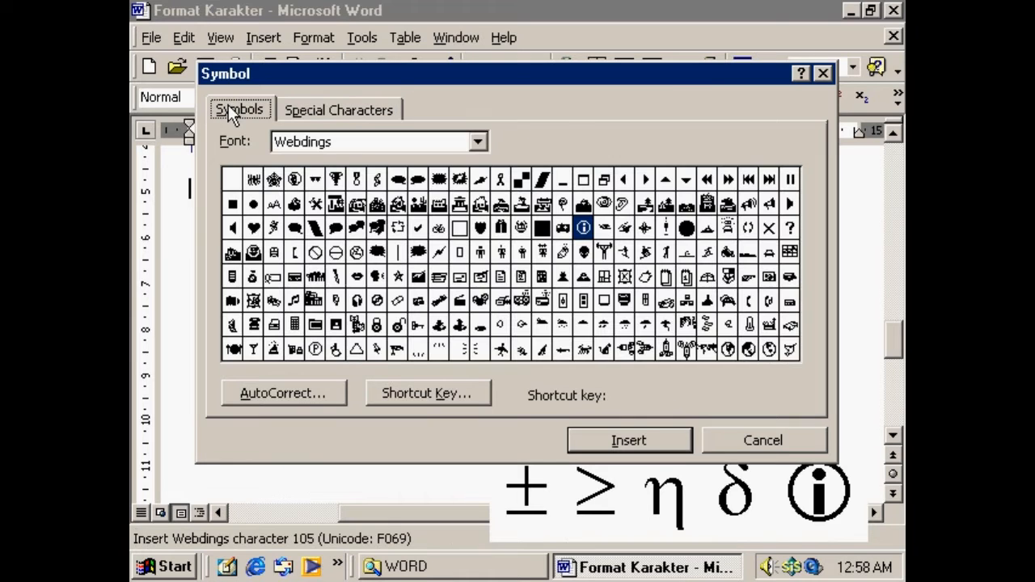
pyautogui.click(478, 142)
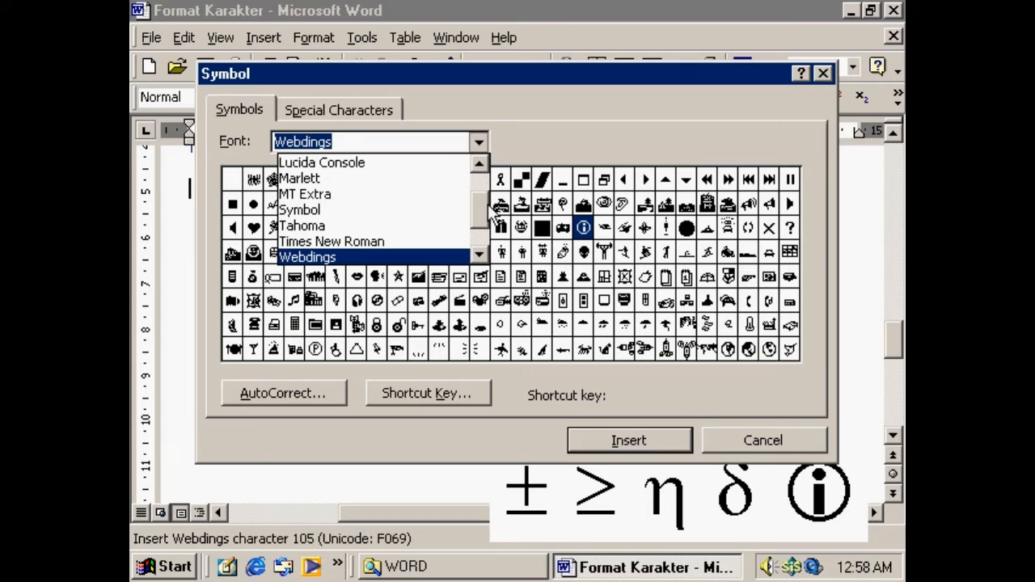
pyautogui.click(407, 209)
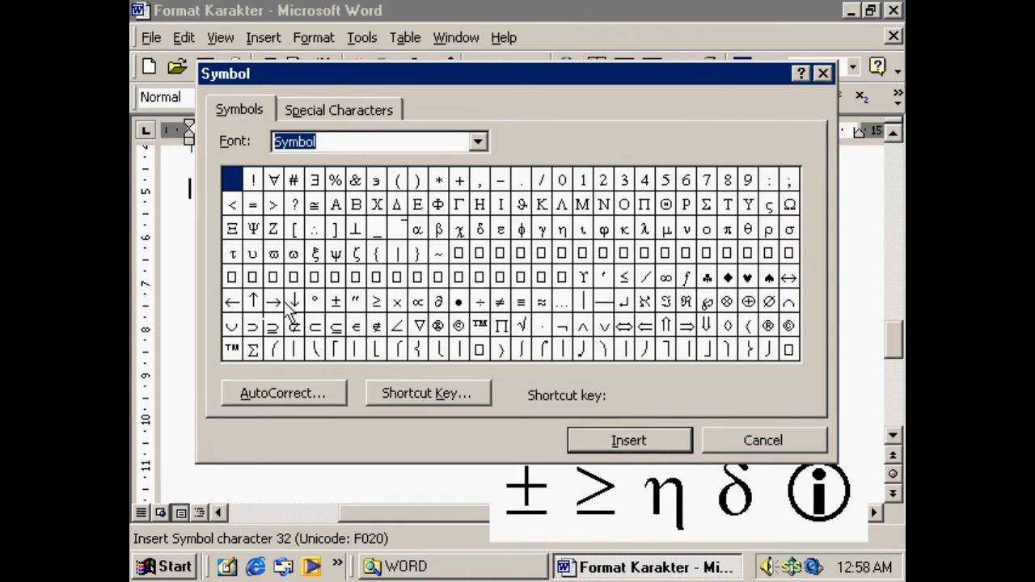
pyautogui.click(336, 301)
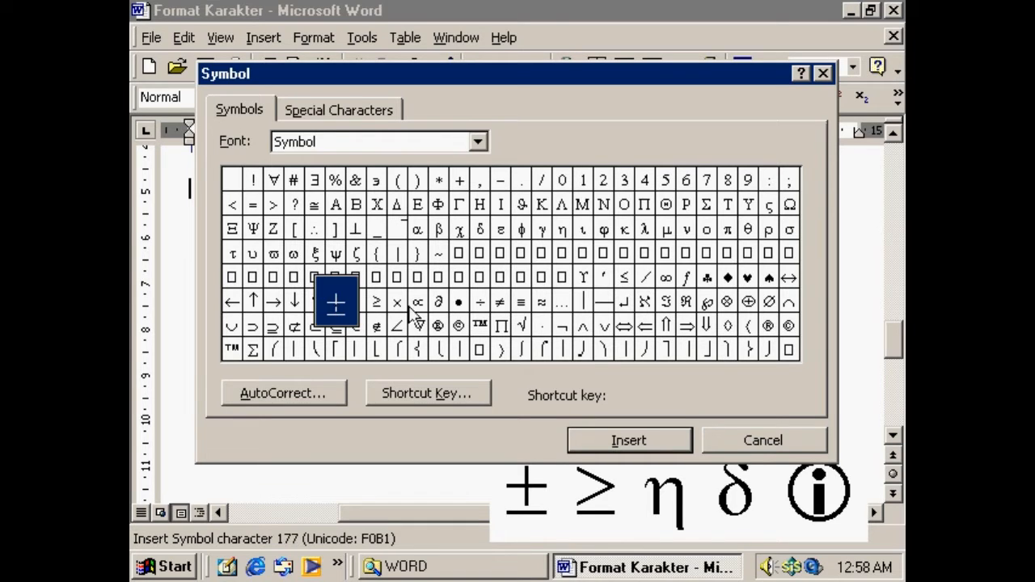
pyautogui.click(663, 439)
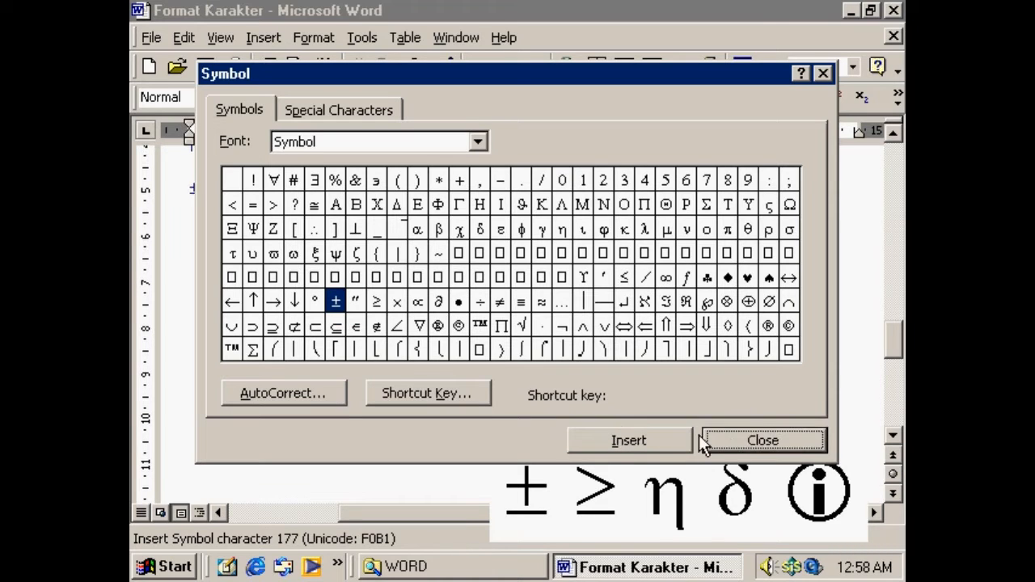
pyautogui.click(725, 440)
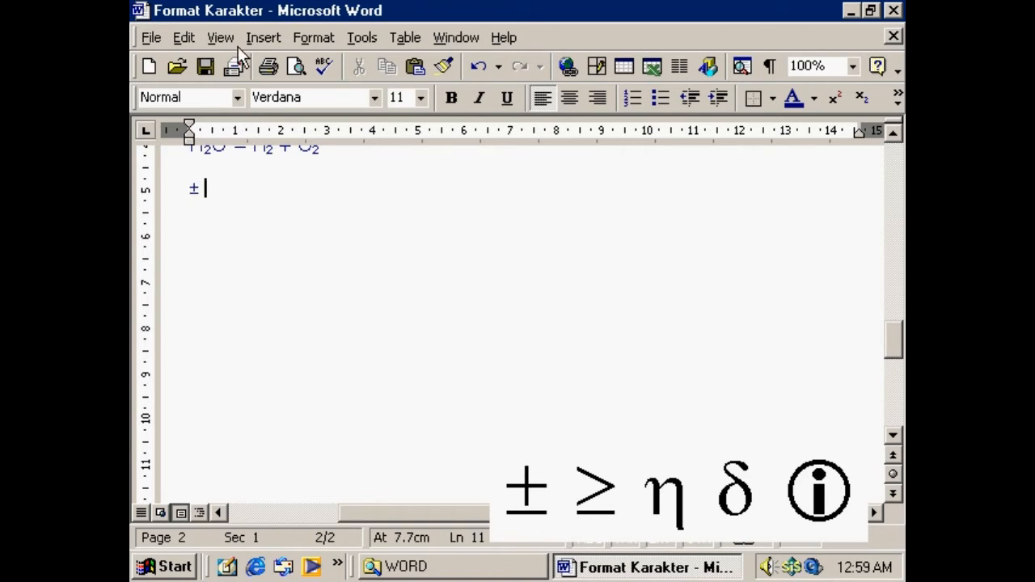
# Insert the ϑ character from the Symbol font after the ± and close the Symbol dialog.
pyautogui.click(261, 39)
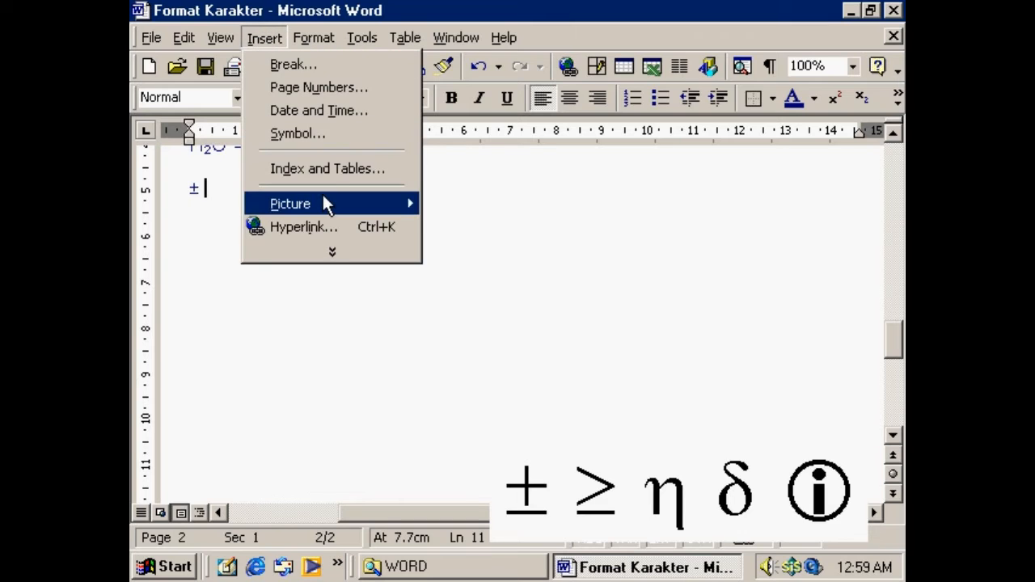
pyautogui.moveTo(322, 203)
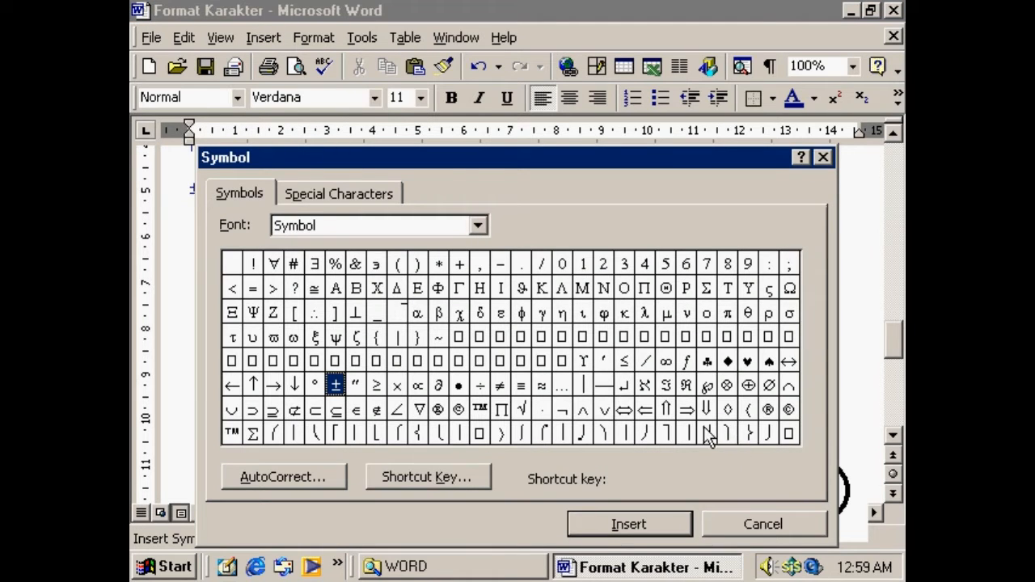
pyautogui.click(518, 289)
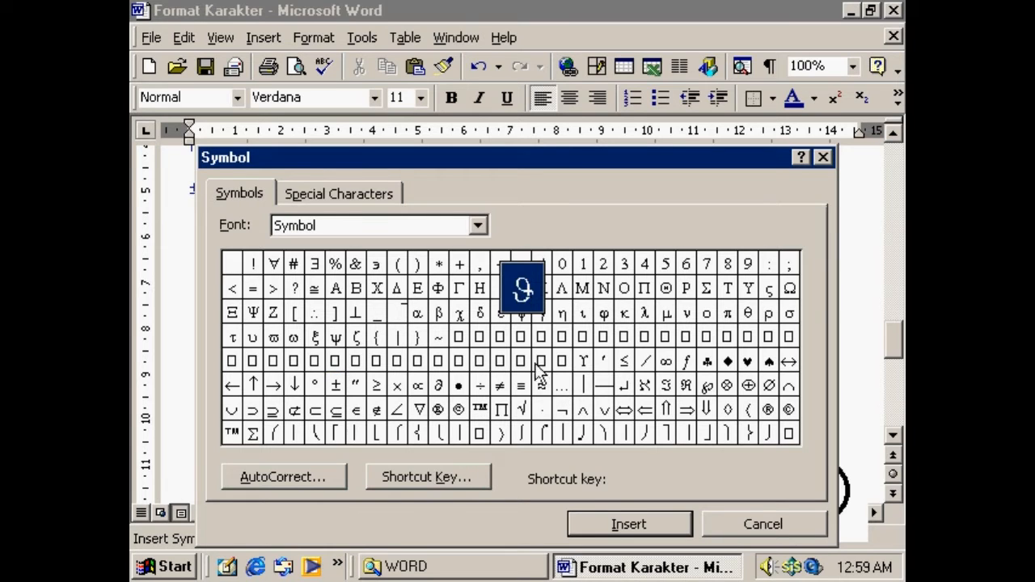
pyautogui.click(621, 522)
pyautogui.click(715, 522)
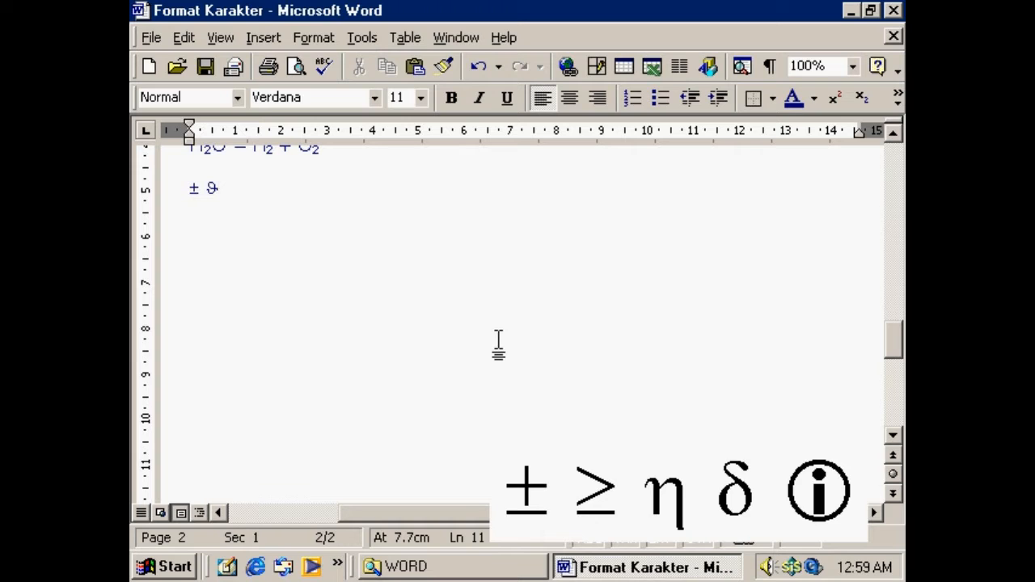
# Insert the construction crane and satellite symbols from the Webdings font after the ϑ character.
pyautogui.click(266, 37)
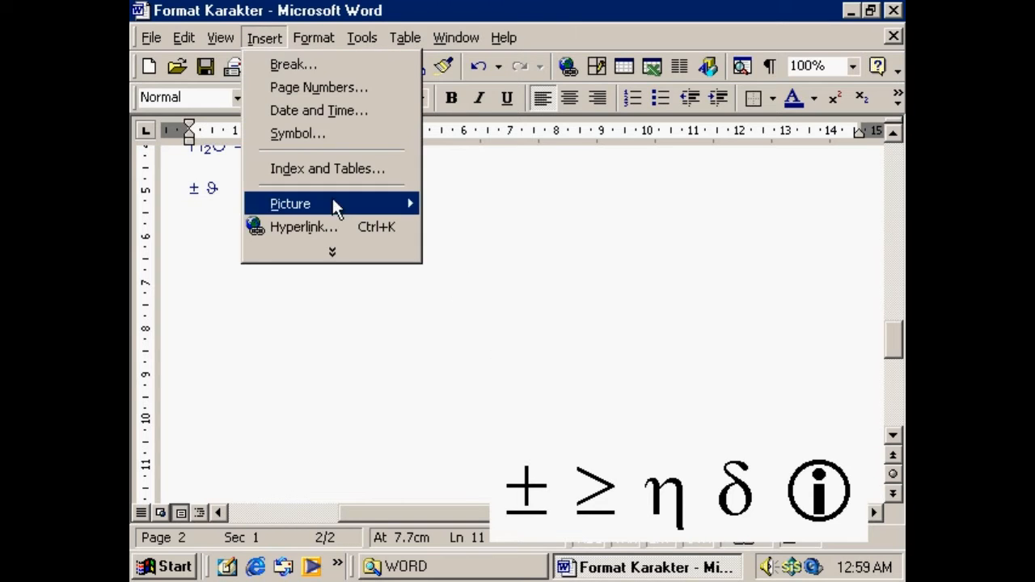
pyautogui.click(328, 135)
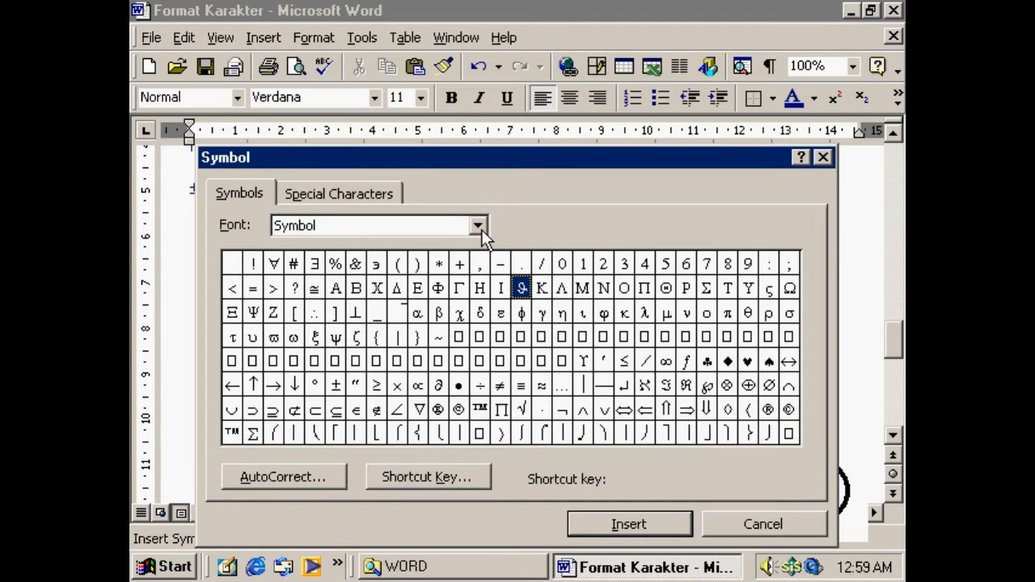
pyautogui.click(478, 226)
pyautogui.click(480, 313)
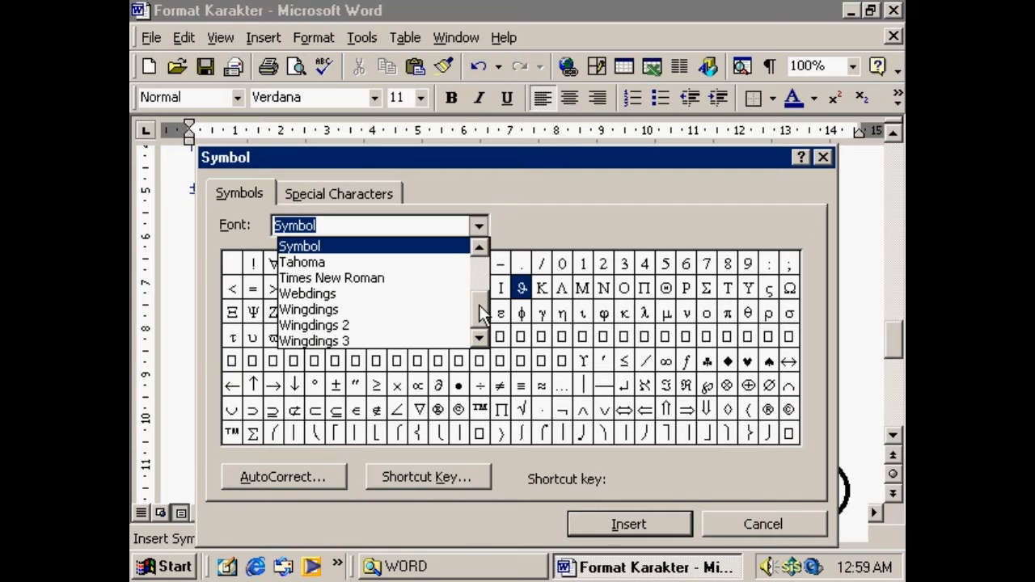
pyautogui.click(395, 295)
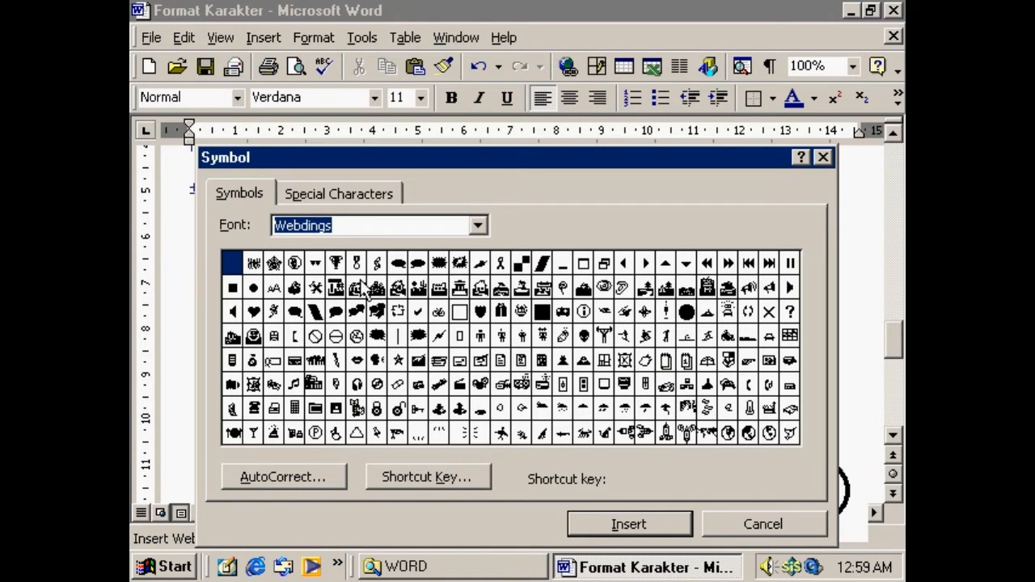
pyautogui.moveTo(365, 289); pyautogui.dragTo(781, 338)
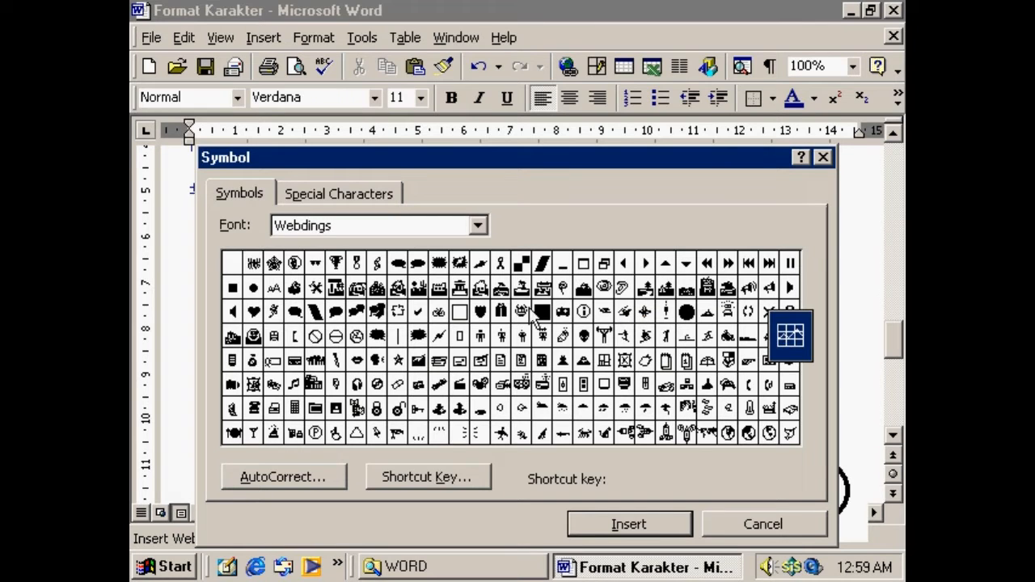
pyautogui.moveTo(533, 319); pyautogui.dragTo(335, 289)
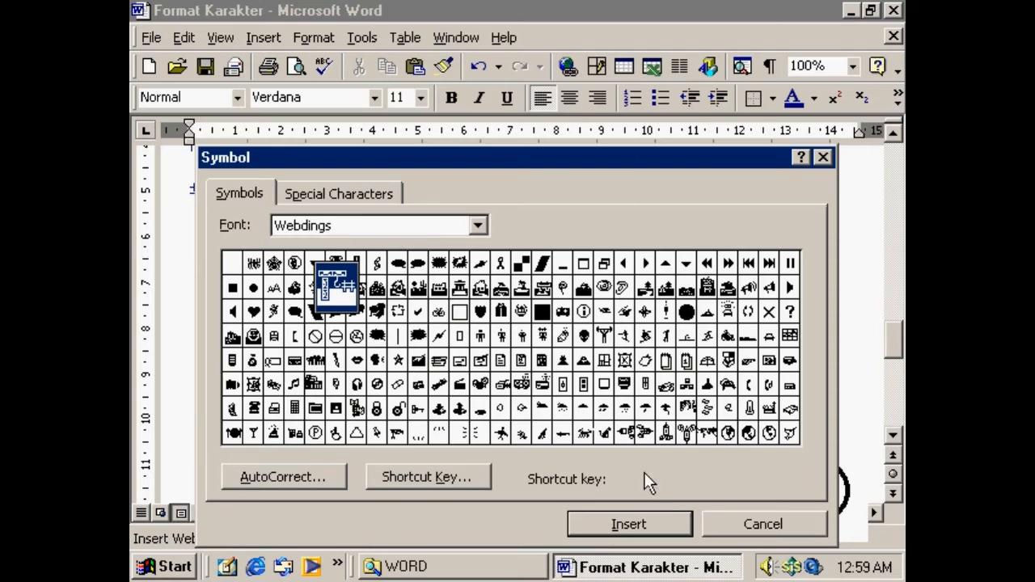
pyautogui.click(645, 523)
pyautogui.click(664, 312)
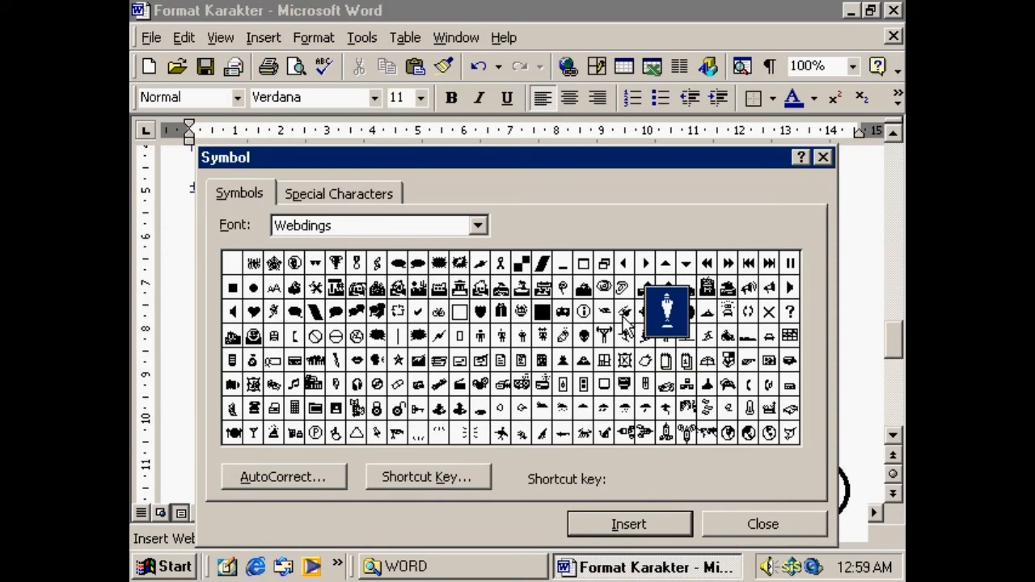
pyautogui.click(638, 528)
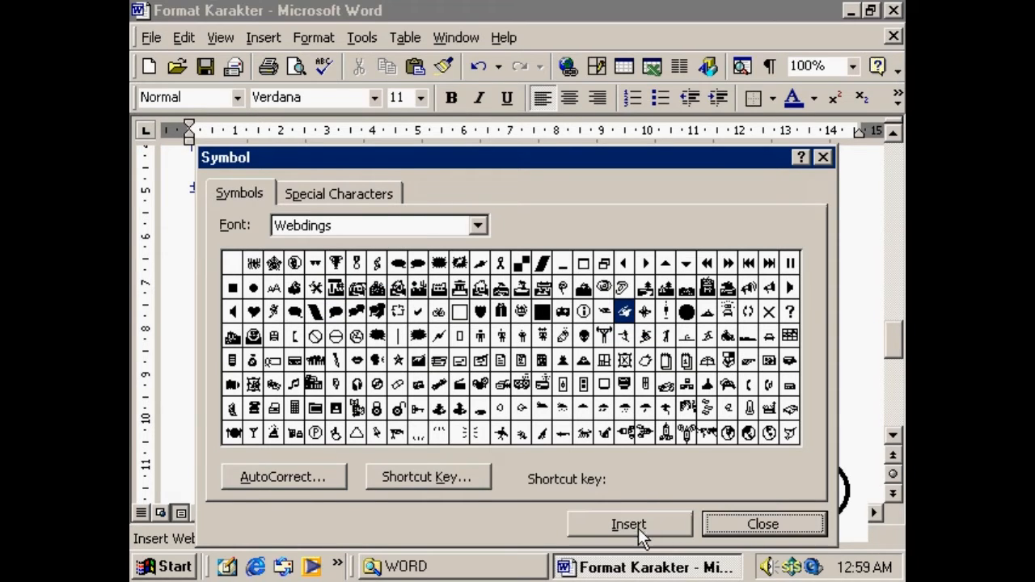
# Browse the characters of the Wingdings, Wingdings 2 and Wingdings 3 fonts and close the Symbol dialog.
pyautogui.click(478, 224)
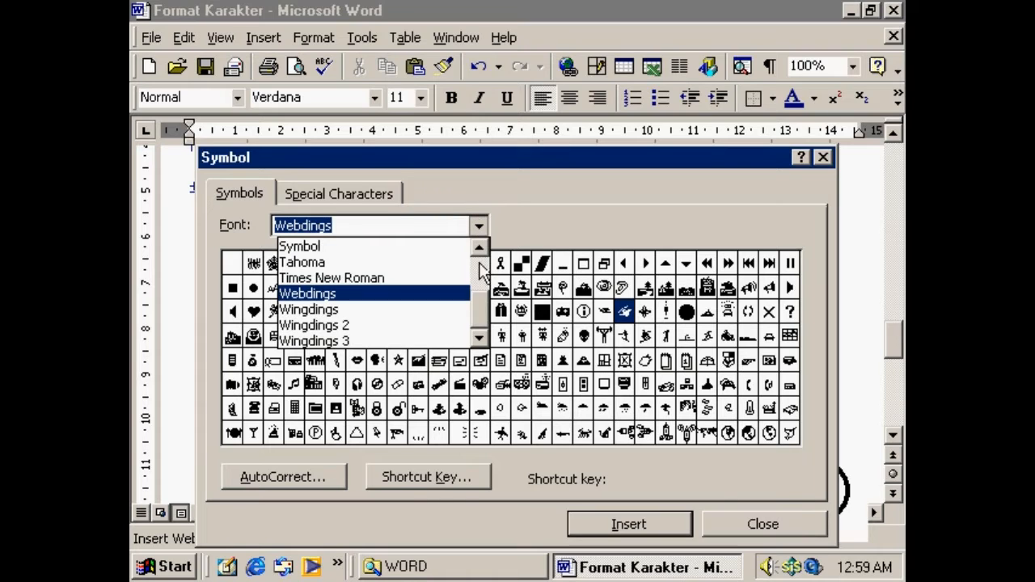
pyautogui.click(432, 309)
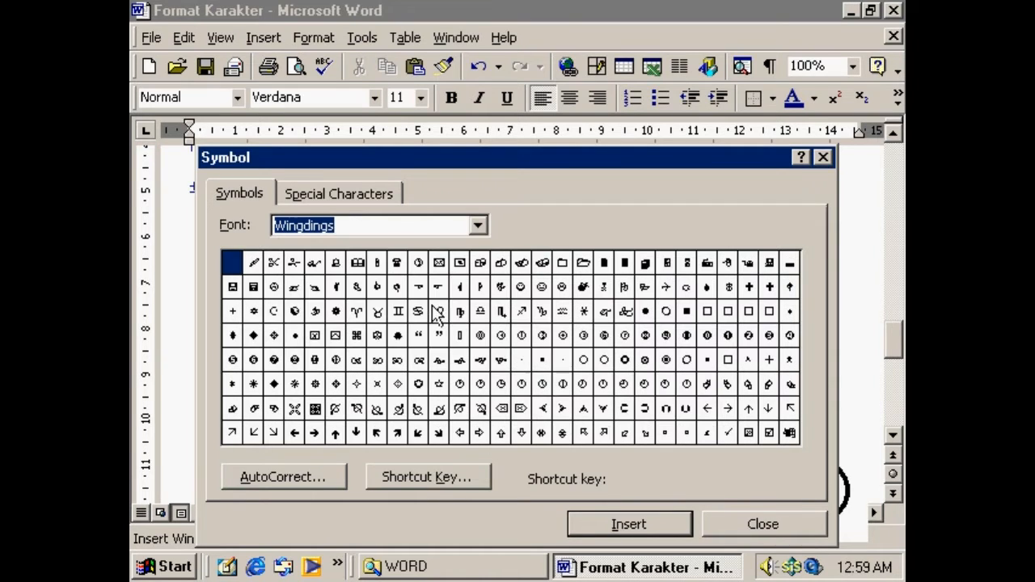
pyautogui.click(477, 231)
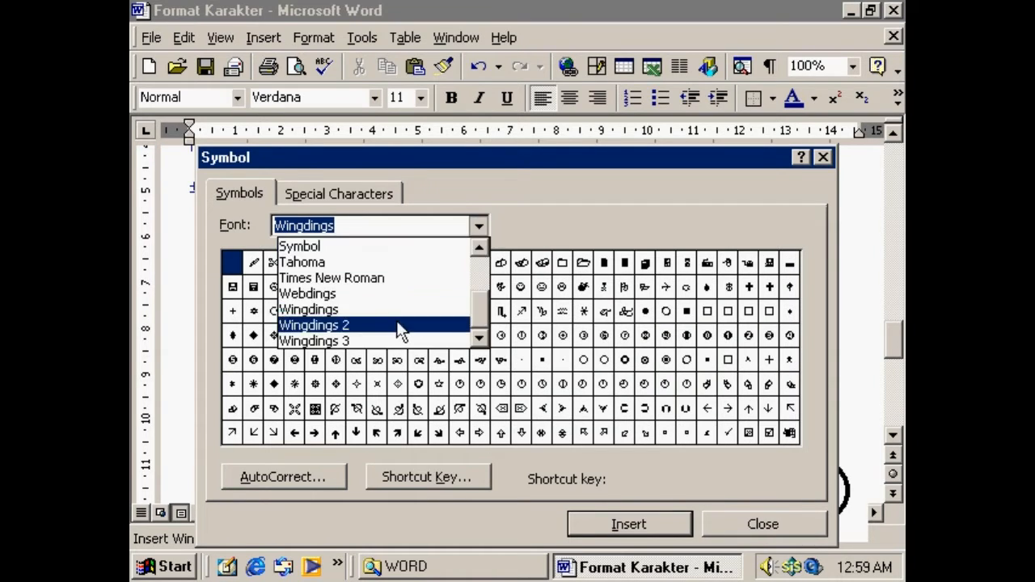
pyautogui.click(396, 327)
pyautogui.click(443, 225)
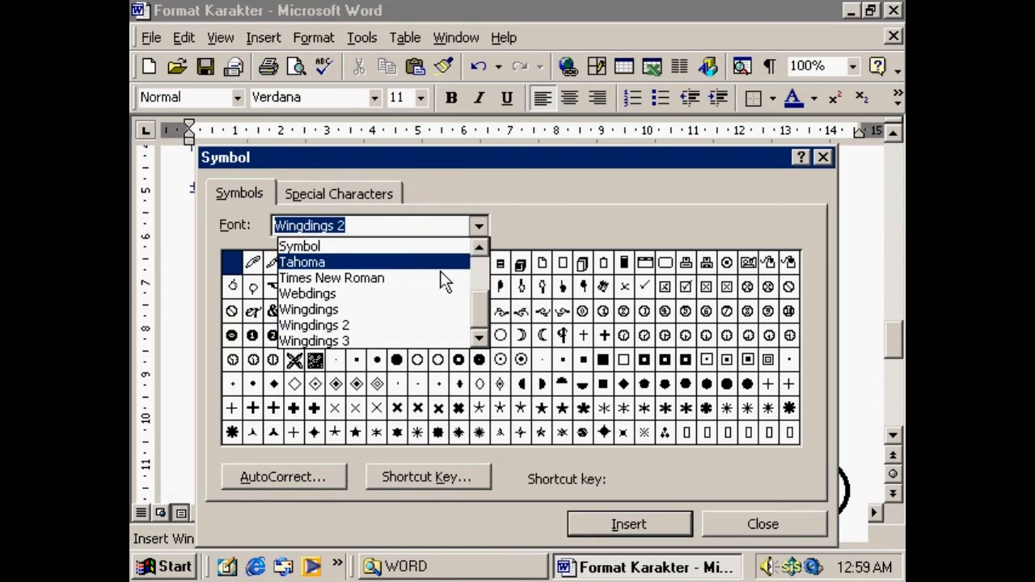
pyautogui.click(365, 341)
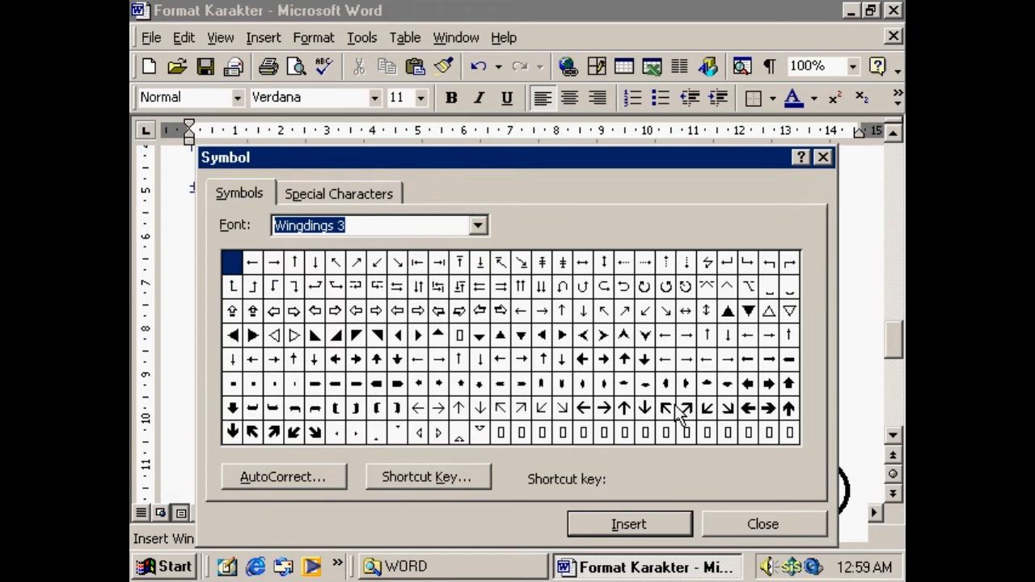
pyautogui.click(758, 526)
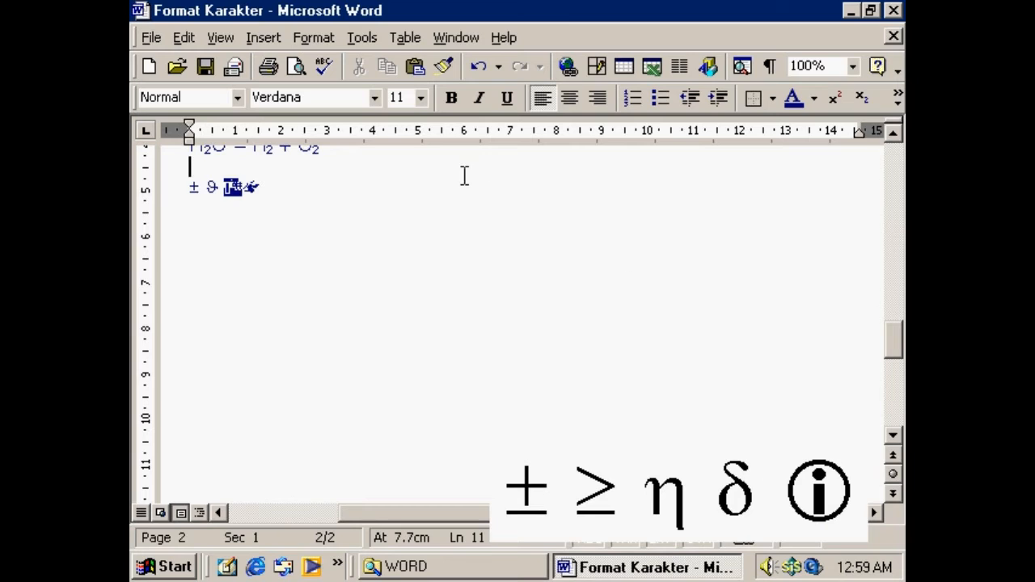
# Set the font size of the whole line of inserted symbols to 72 and clear the selection.
pyautogui.click(157, 192)
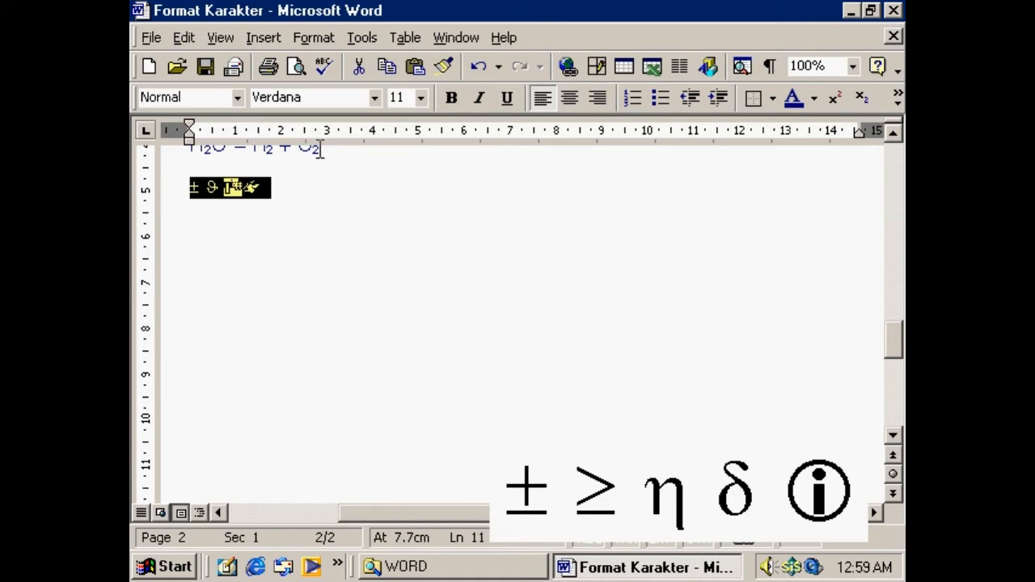
pyautogui.click(421, 98)
pyautogui.click(422, 249)
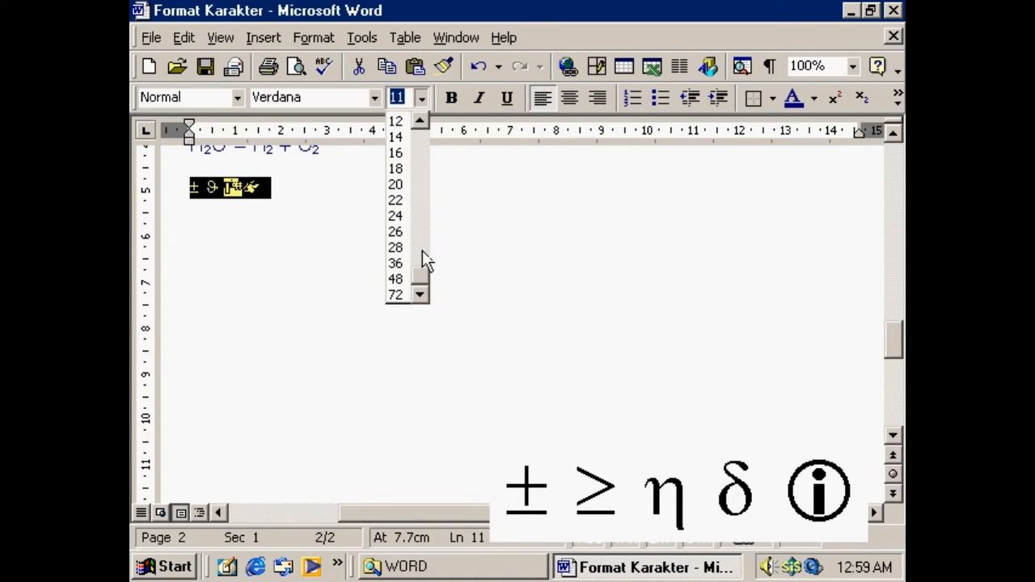
pyautogui.click(396, 296)
pyautogui.click(764, 273)
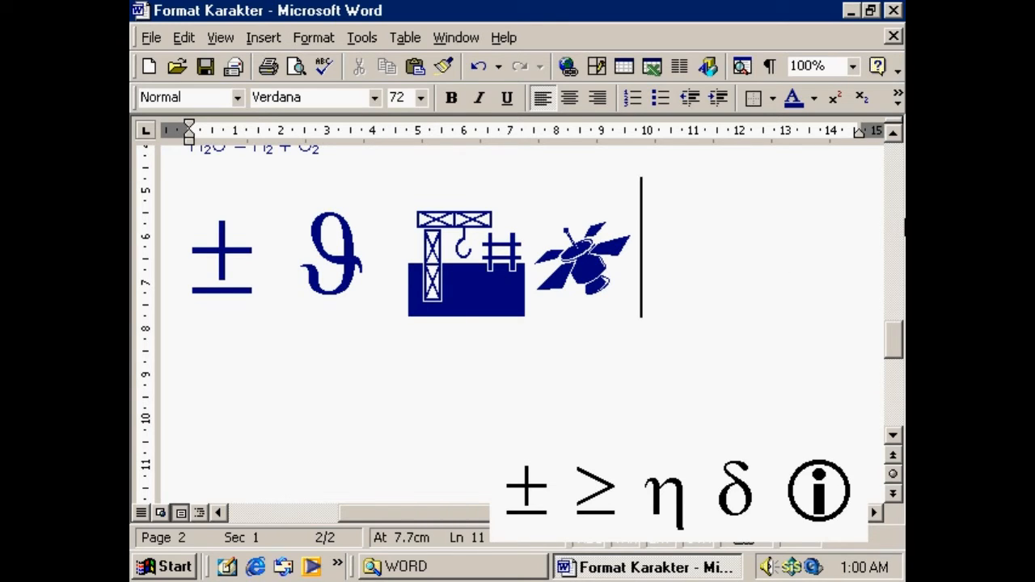
# Close the Format Karakter document with its changes saved and open Format Paragraf from the WORD folder.
pyautogui.click(895, 202)
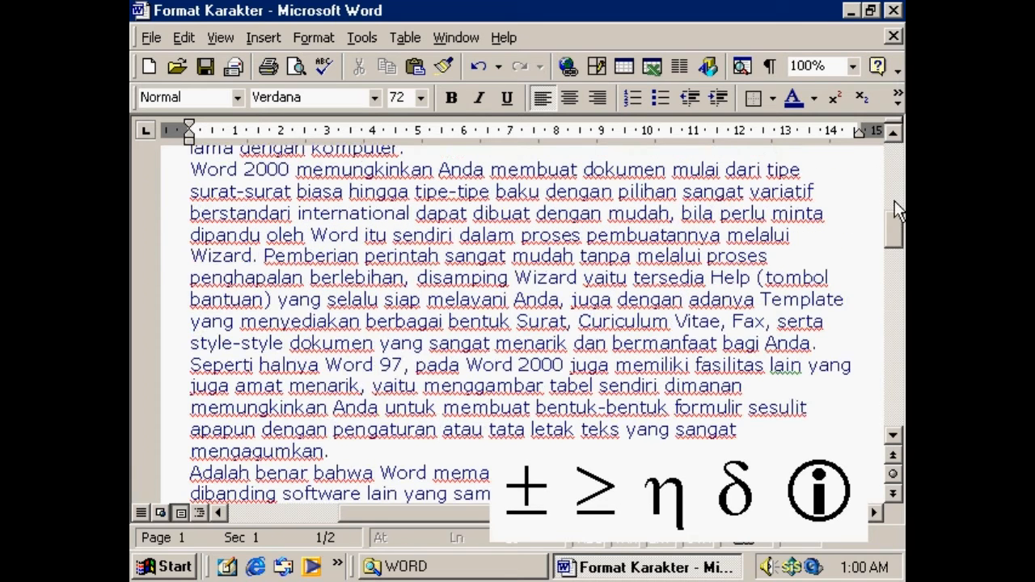
pyautogui.click(894, 188)
pyautogui.click(894, 161)
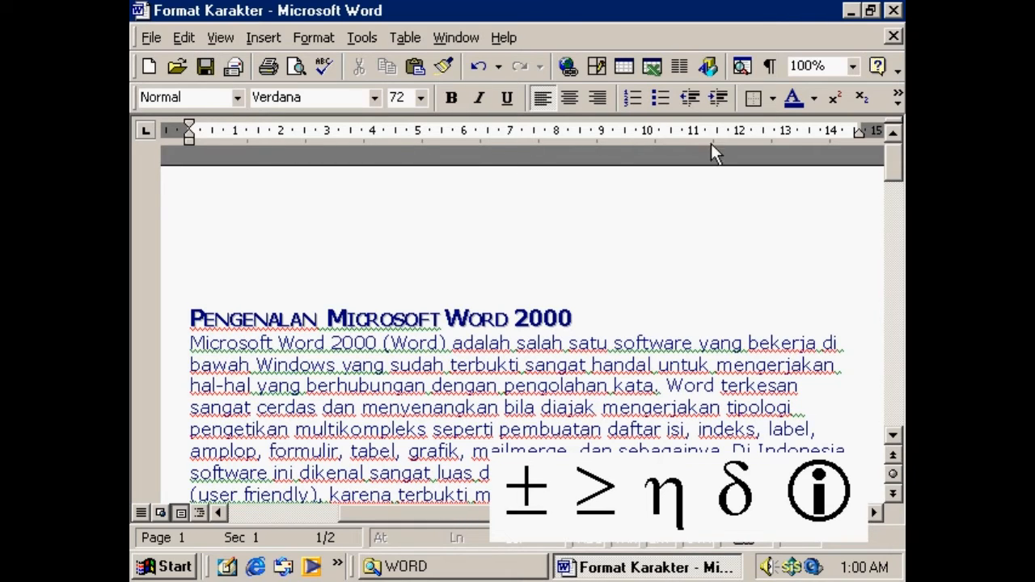
pyautogui.click(894, 11)
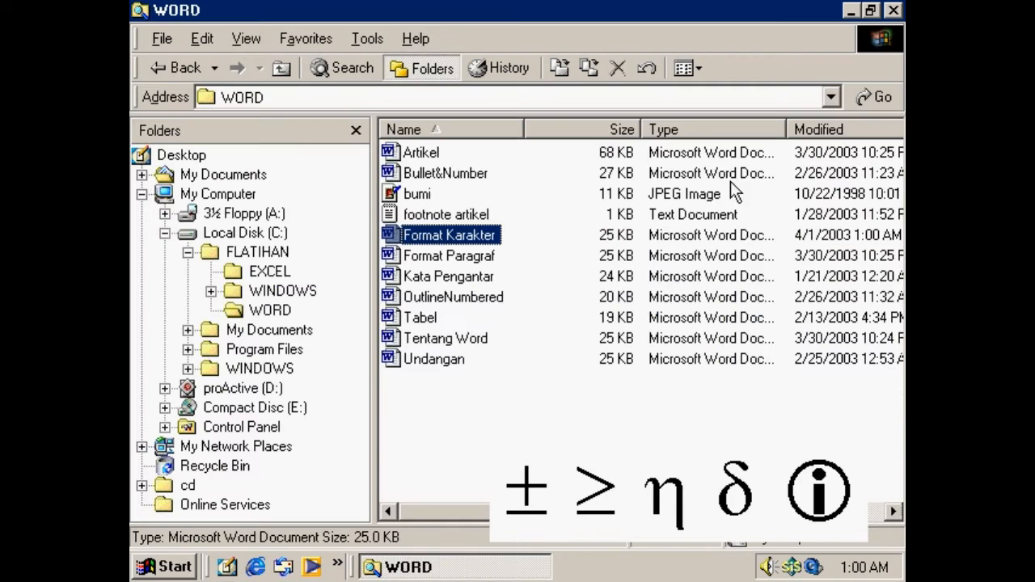
pyautogui.click(572, 355)
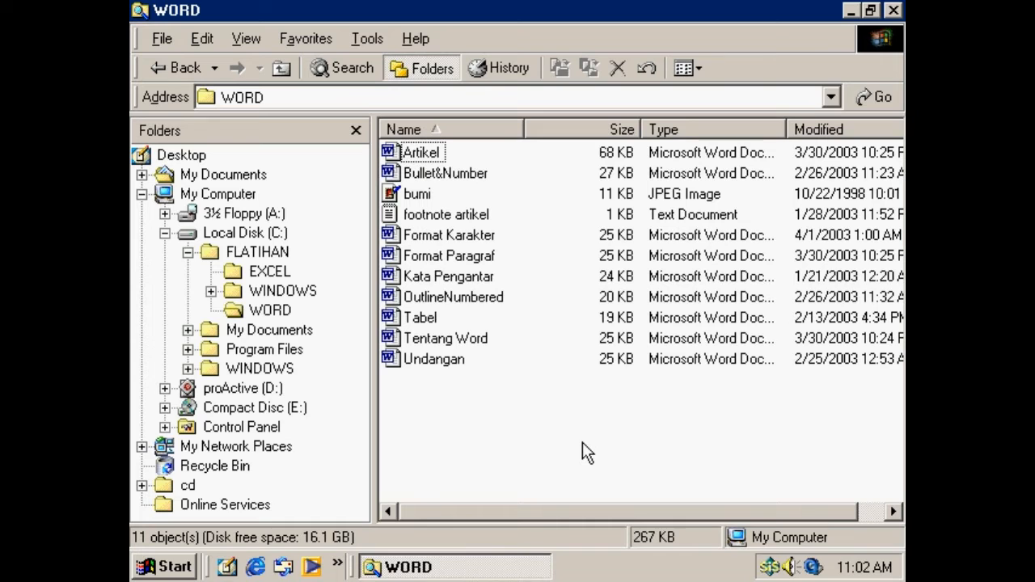
pyautogui.doubleClick(436, 261)
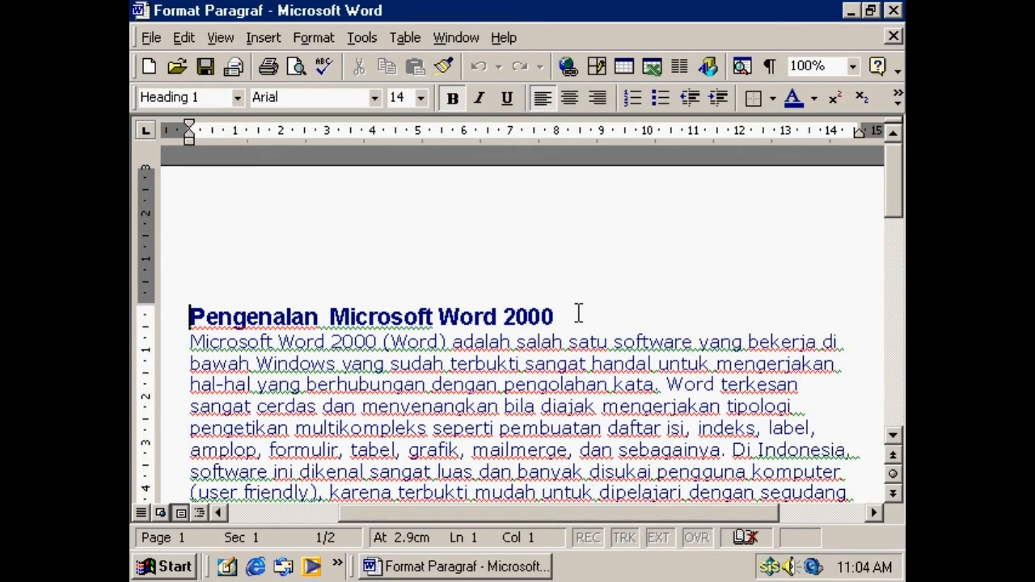
# Center the heading "Pengenalan Microsoft Word 2000" with the cursor placed inside it and no text selected.
pyautogui.click(235, 315)
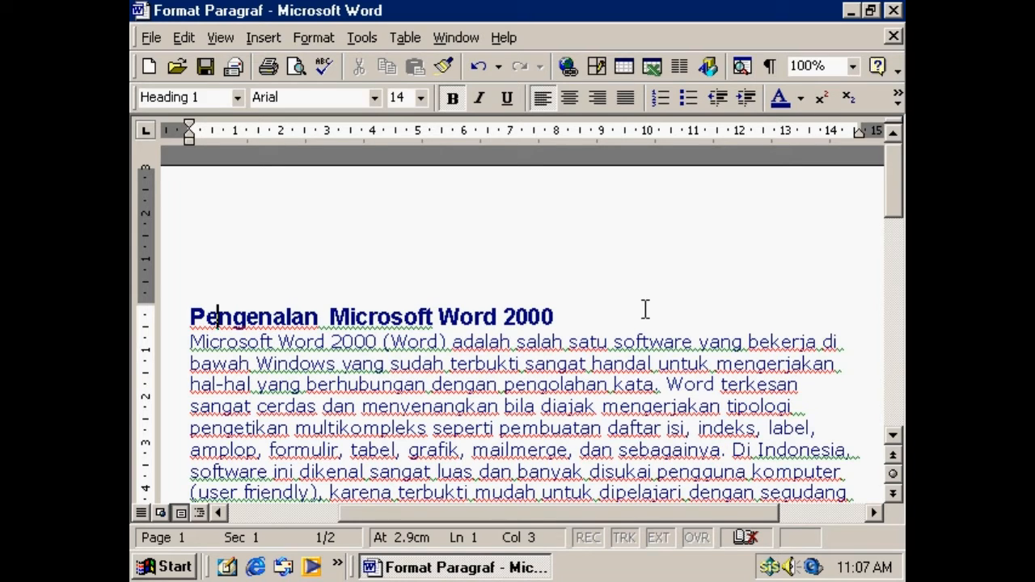
pyautogui.click(627, 346)
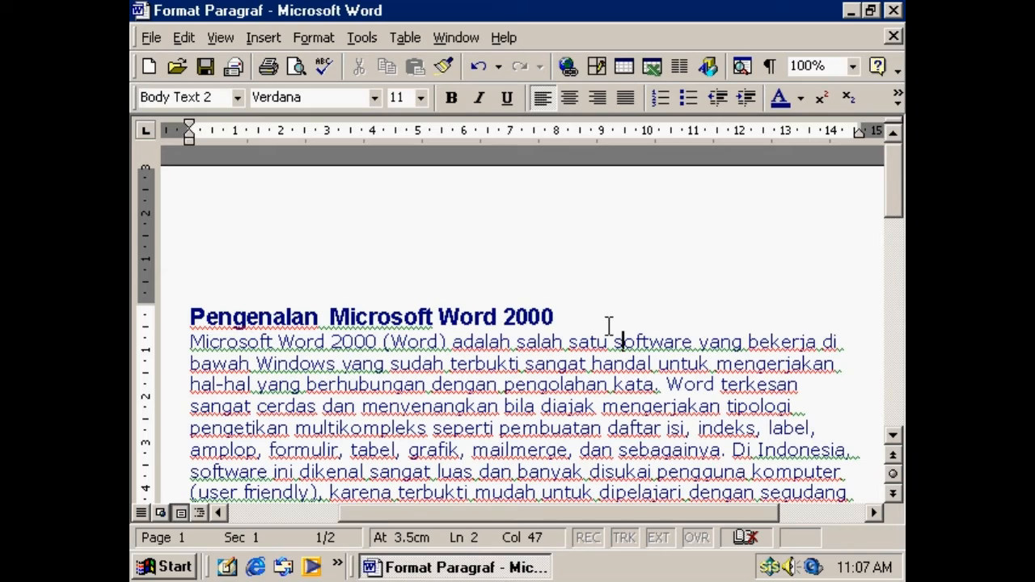
pyautogui.click(255, 316)
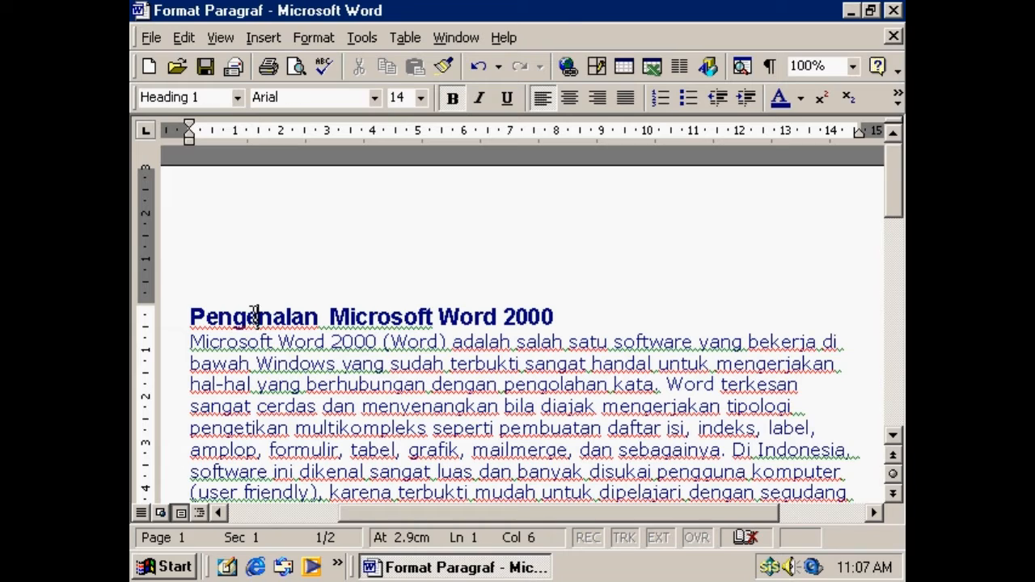
pyautogui.click(230, 316)
pyautogui.click(196, 316)
pyautogui.click(651, 325)
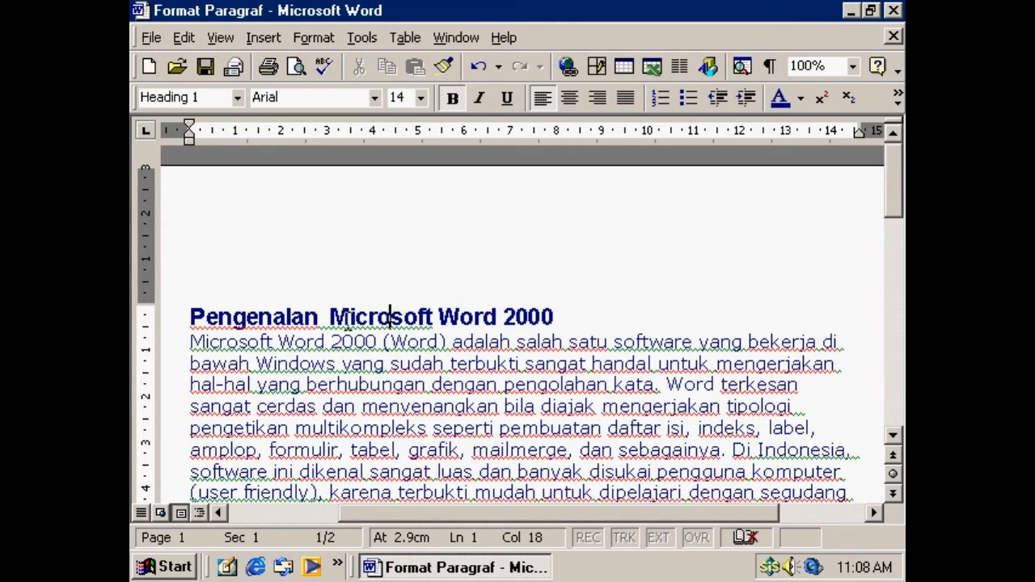
pyautogui.click(291, 315)
pyautogui.click(438, 315)
pyautogui.click(380, 317)
pyautogui.click(351, 316)
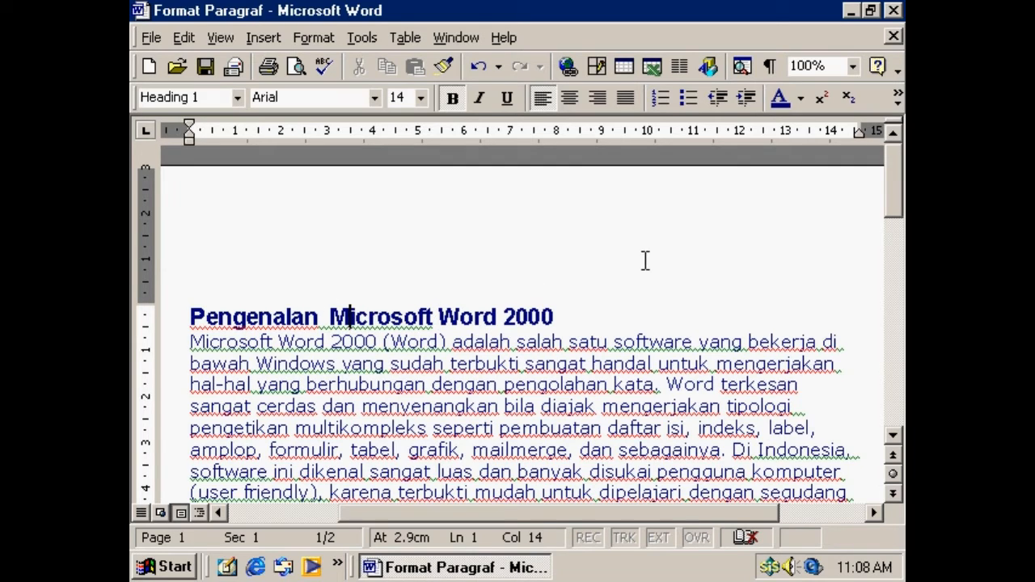
pyautogui.click(567, 98)
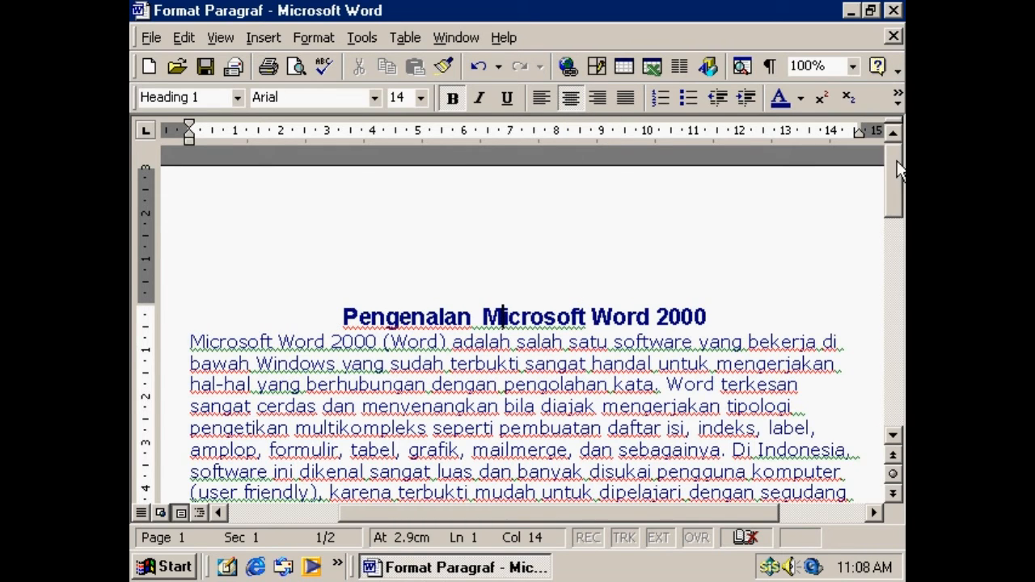
# Justify the first body paragraph below the heading, beginning "Microsoft Word 2000 (Word) adalah".
pyautogui.moveTo(897, 170)
pyautogui.mouseDown()
pyautogui.moveTo(887, 183)
pyautogui.moveTo(895, 177)
pyautogui.mouseUp()
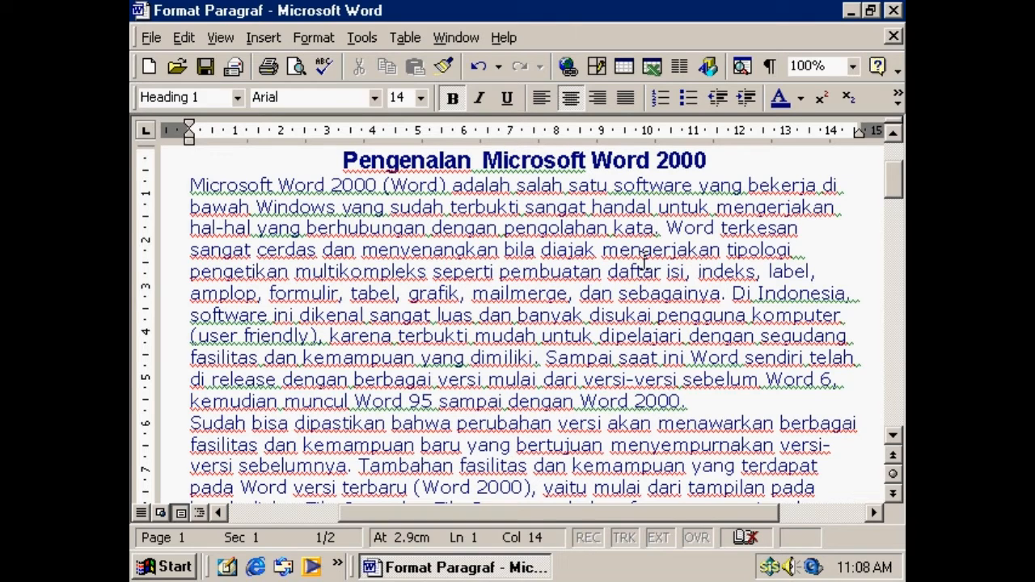
pyautogui.click(486, 249)
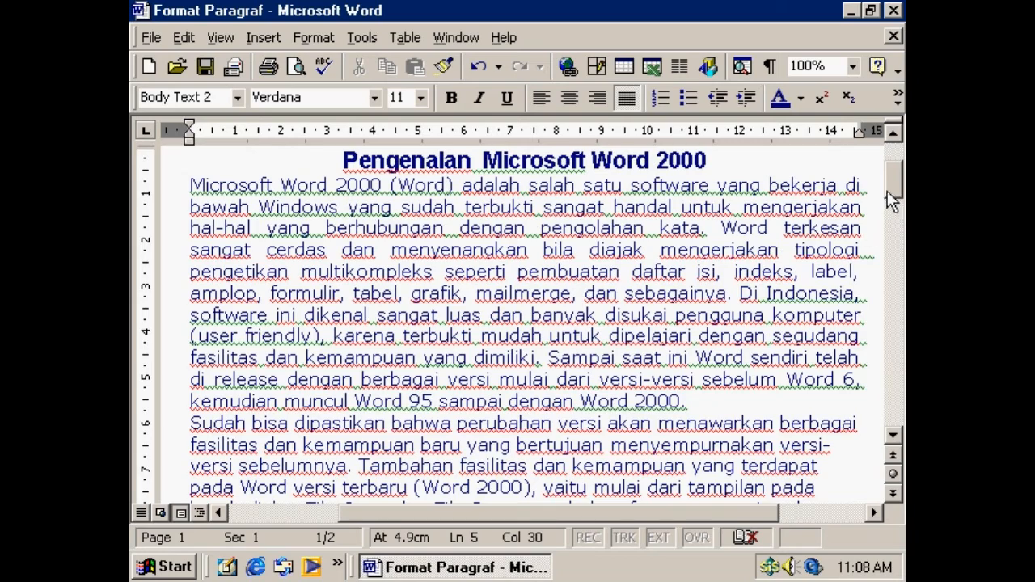
pyautogui.moveTo(889, 198); pyautogui.dragTo(890, 165)
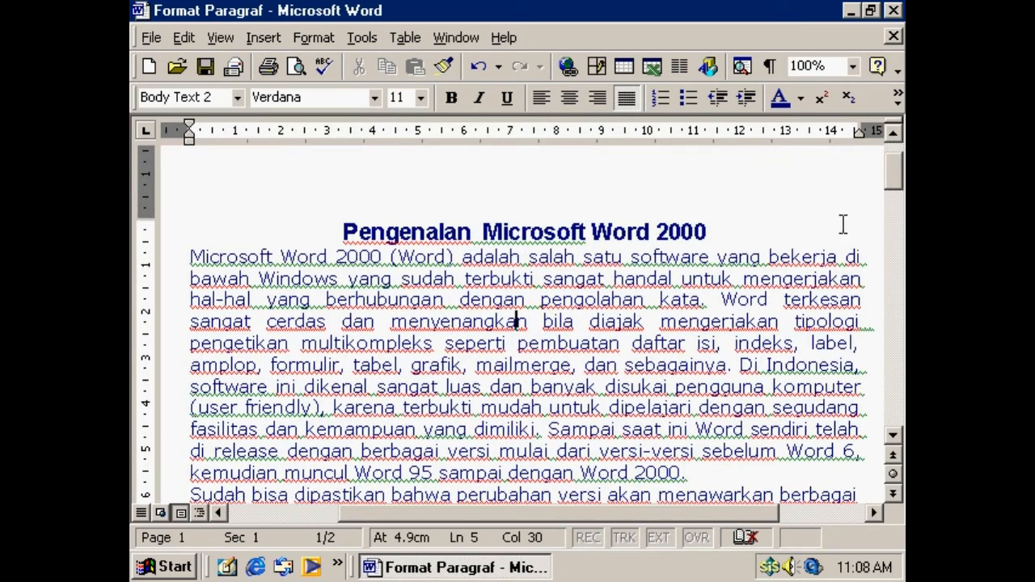
# Try right, left and centered alignment in turn on the first body paragraph, beginning "Microsoft Word 2000 (Word) adalah".
pyautogui.click(596, 98)
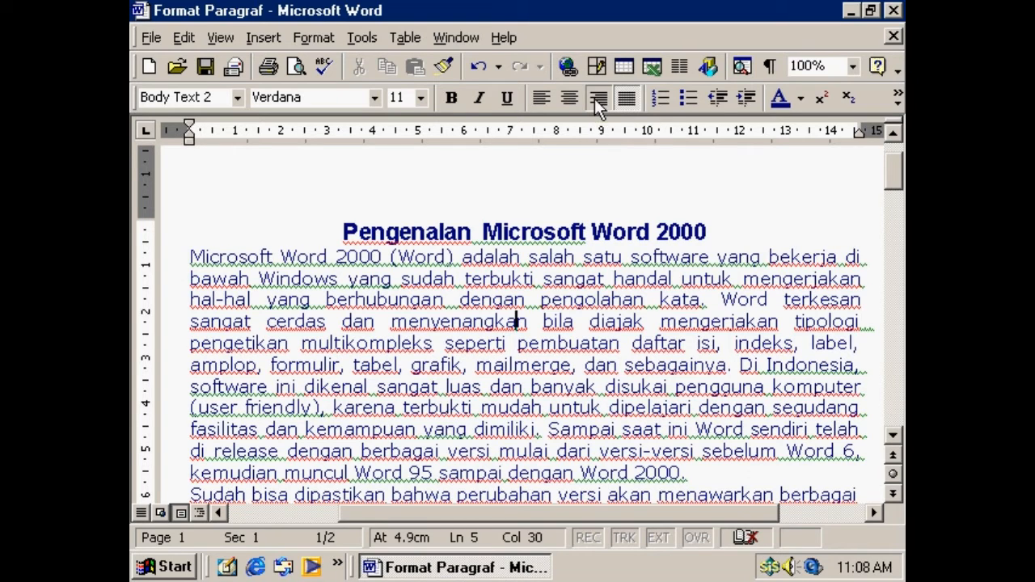
pyautogui.click(547, 100)
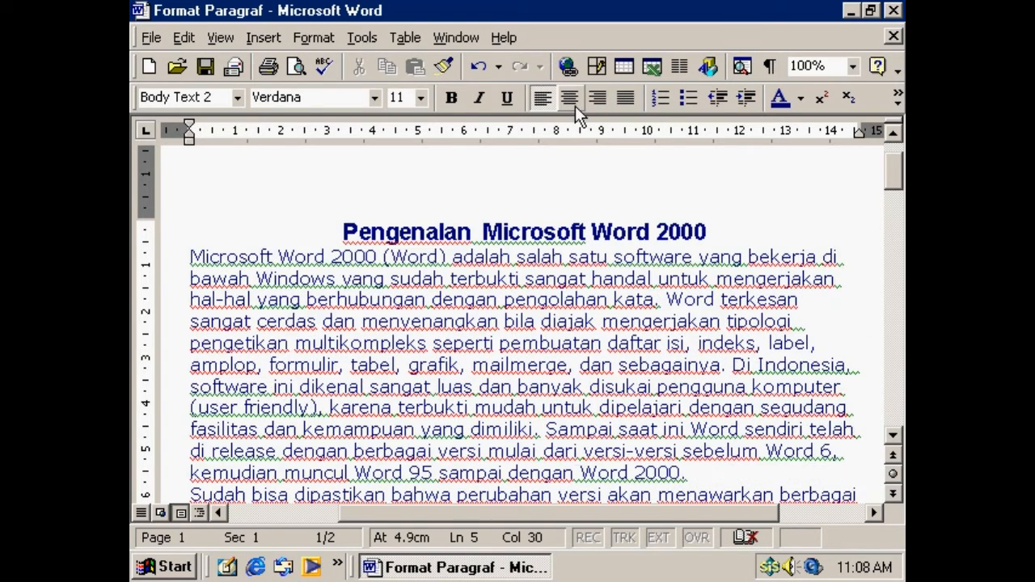
pyautogui.click(575, 106)
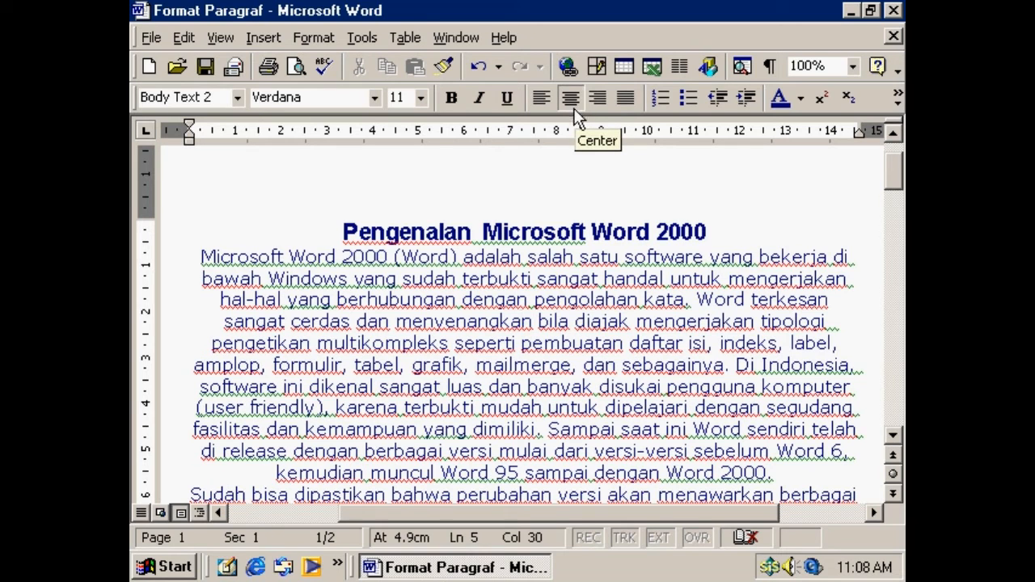
# Justify the text of the whole document and center only the heading "Pengenalan Microsoft Word 2000" again.
pyautogui.moveTo(890, 177); pyautogui.dragTo(890, 183)
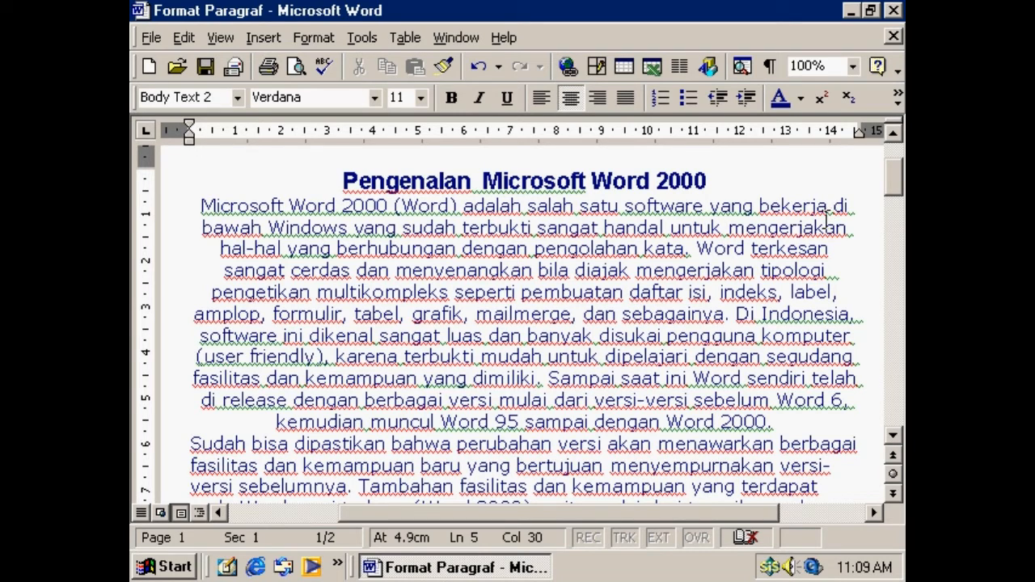
pyautogui.hotkey('ctrl', 'a')
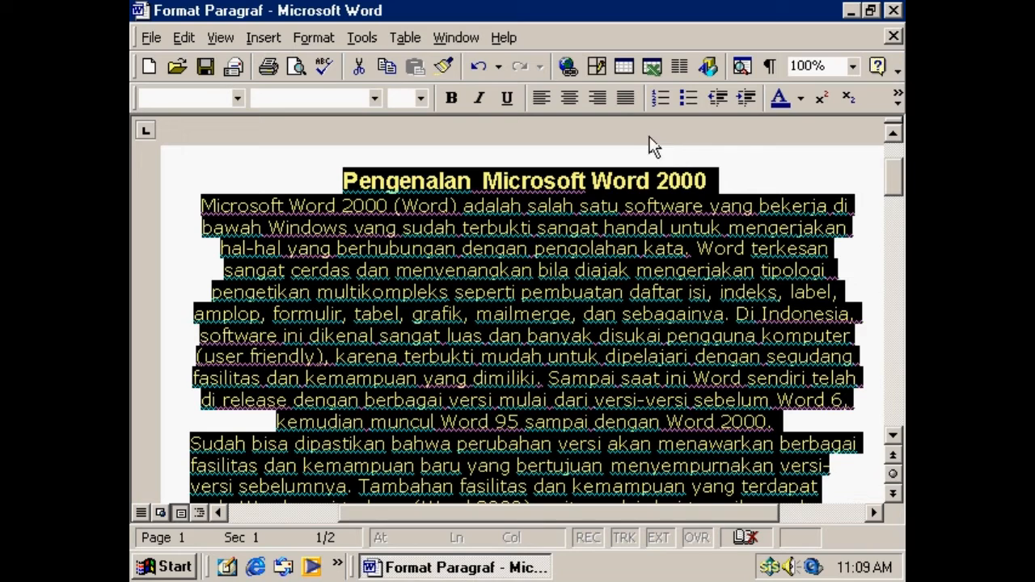
pyautogui.click(629, 99)
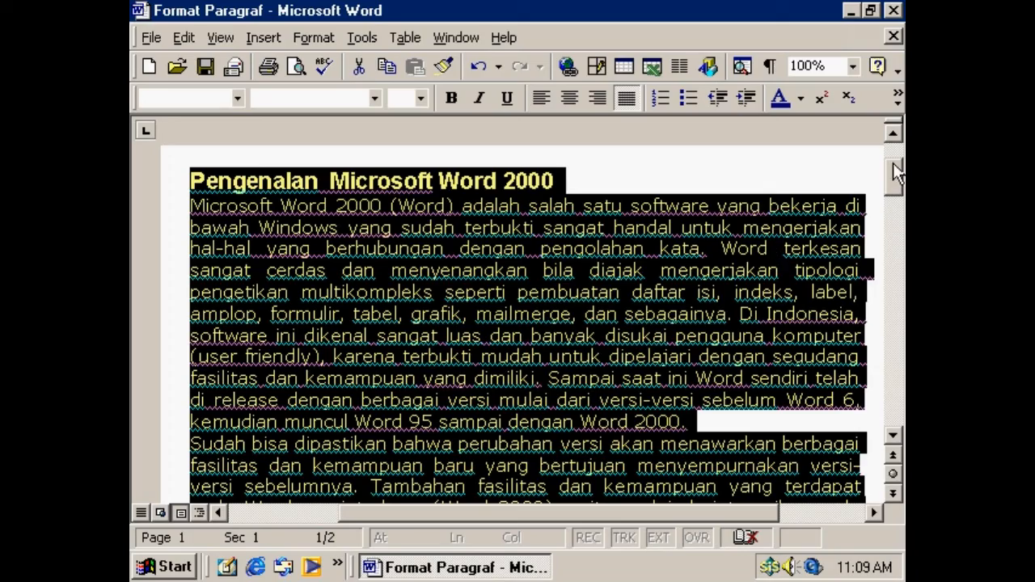
pyautogui.moveTo(893, 162)
pyautogui.mouseDown()
pyautogui.moveTo(899, 269)
pyautogui.moveTo(892, 176)
pyautogui.mouseUp()
pyautogui.click(602, 218)
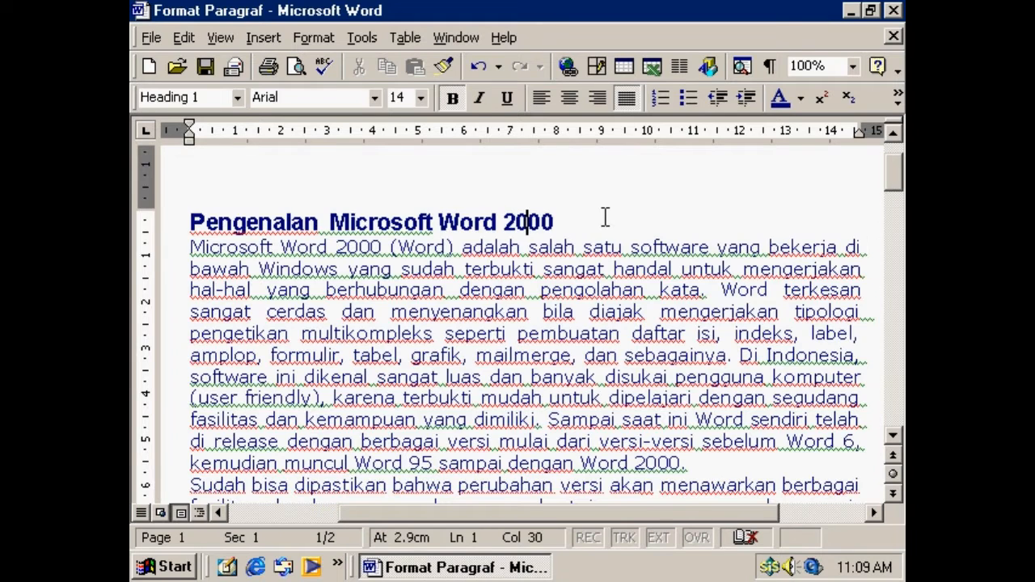
pyautogui.click(570, 97)
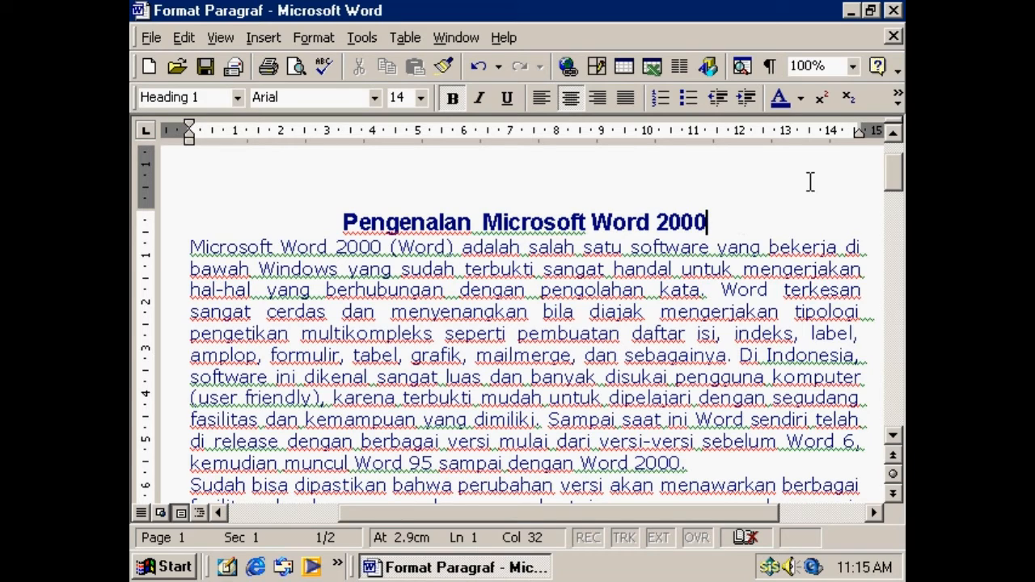
# Add the Single Spacing, 1.5 Spacing and Double Spacing commands to the formatting toolbar.
pyautogui.click(897, 101)
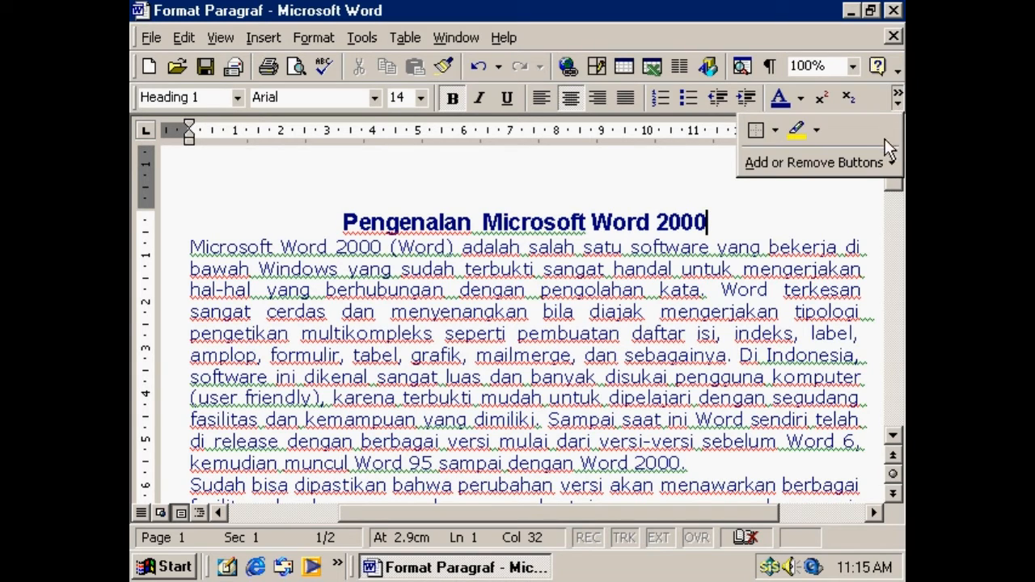
pyautogui.moveTo(865, 153)
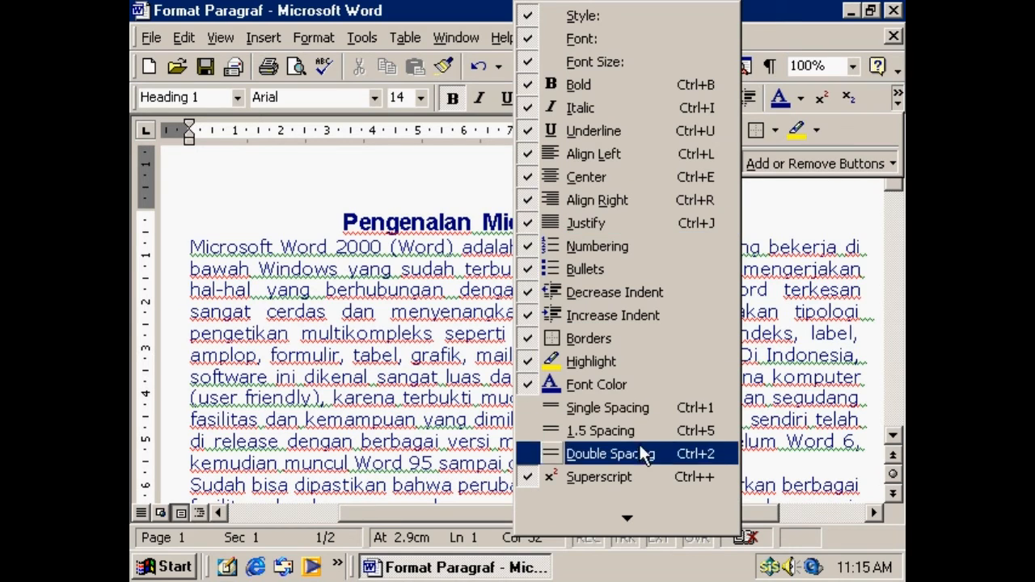
pyautogui.moveTo(628, 515)
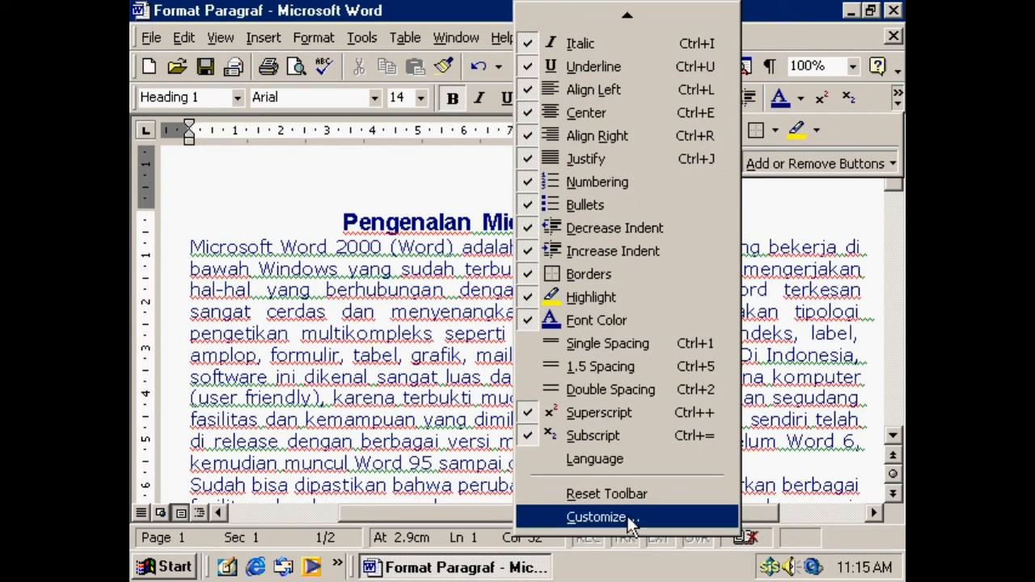
pyautogui.click(643, 350)
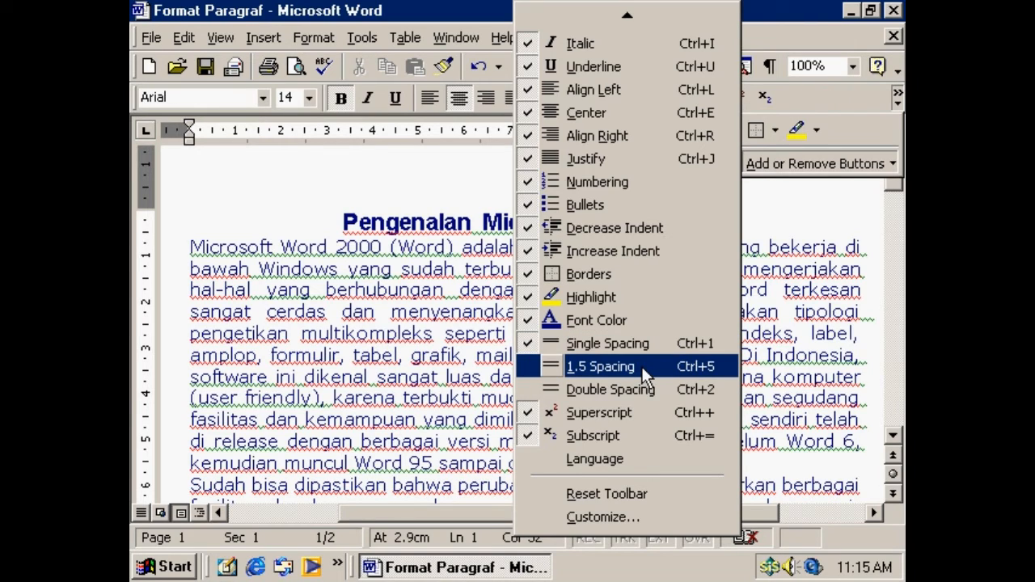
pyautogui.click(641, 366)
pyautogui.click(643, 391)
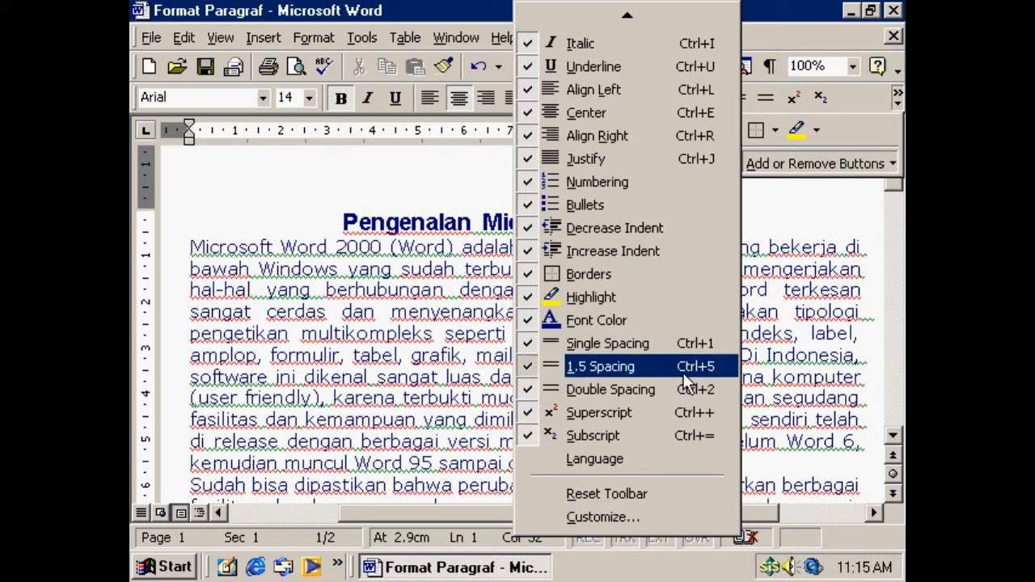
pyautogui.click(814, 333)
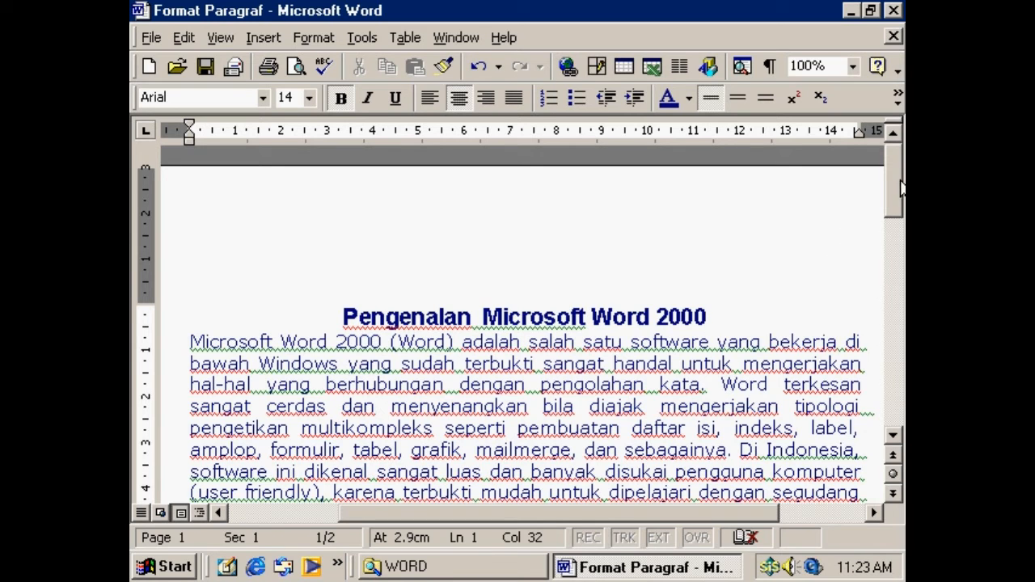
# Set the line spacing of the first body paragraph below the heading to 1.5 lines.
pyautogui.moveTo(896, 181); pyautogui.dragTo(896, 200)
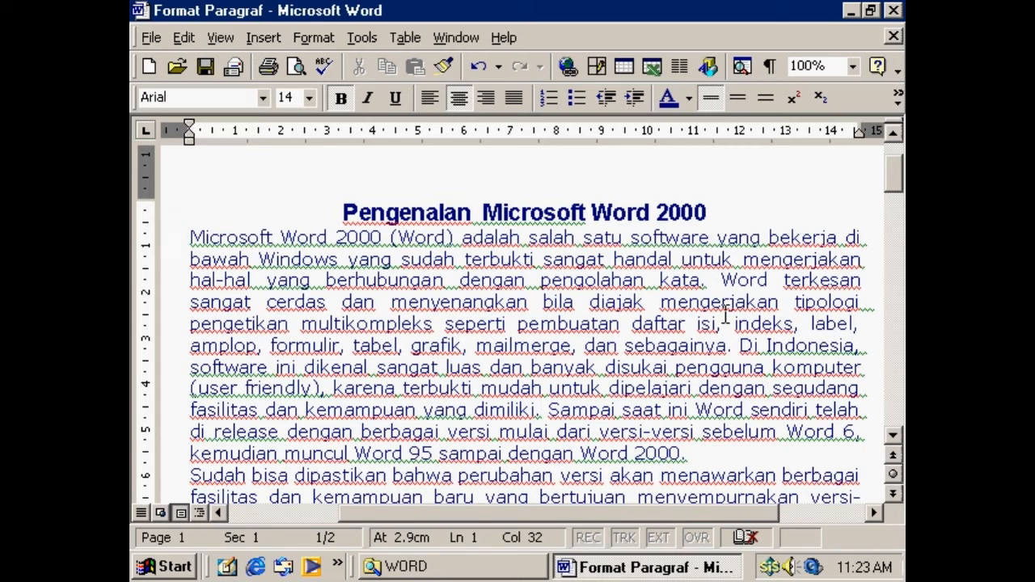
pyautogui.click(359, 321)
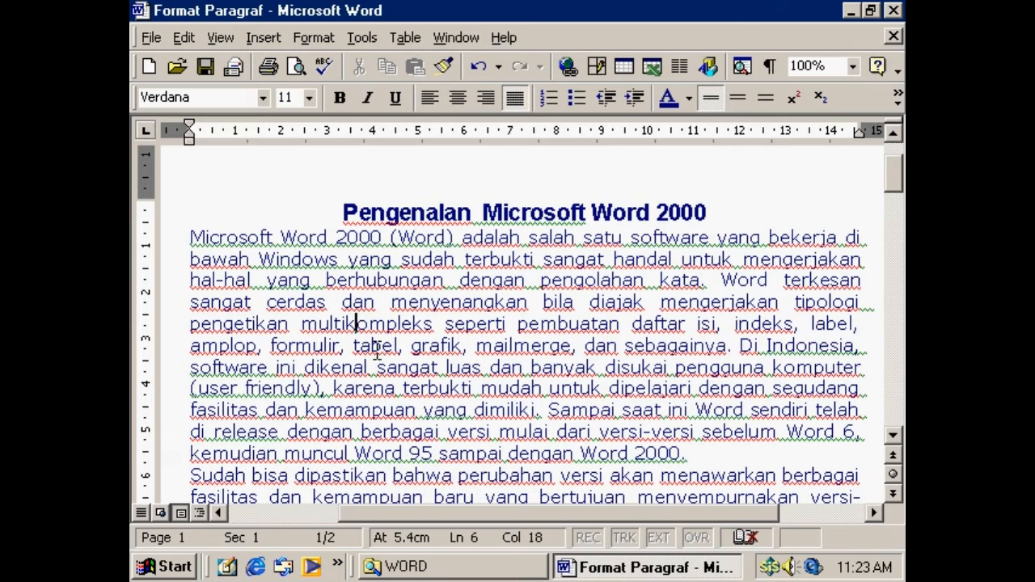
pyautogui.click(226, 237)
pyautogui.click(668, 451)
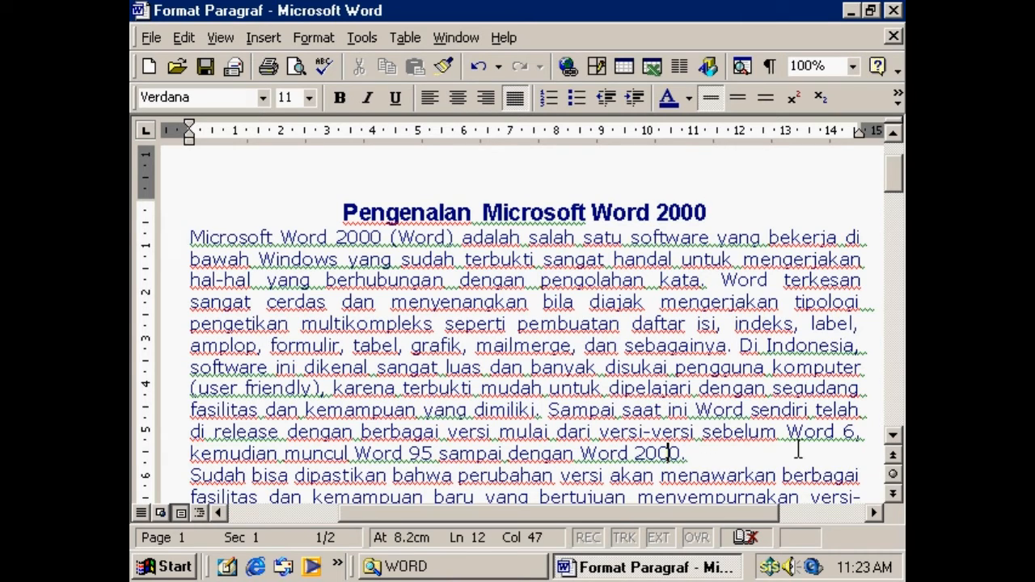
pyautogui.click(737, 99)
pyautogui.moveTo(894, 184)
pyautogui.mouseDown()
pyautogui.moveTo(898, 166)
pyautogui.moveTo(897, 210)
pyautogui.moveTo(894, 174)
pyautogui.moveTo(894, 187)
pyautogui.mouseUp()
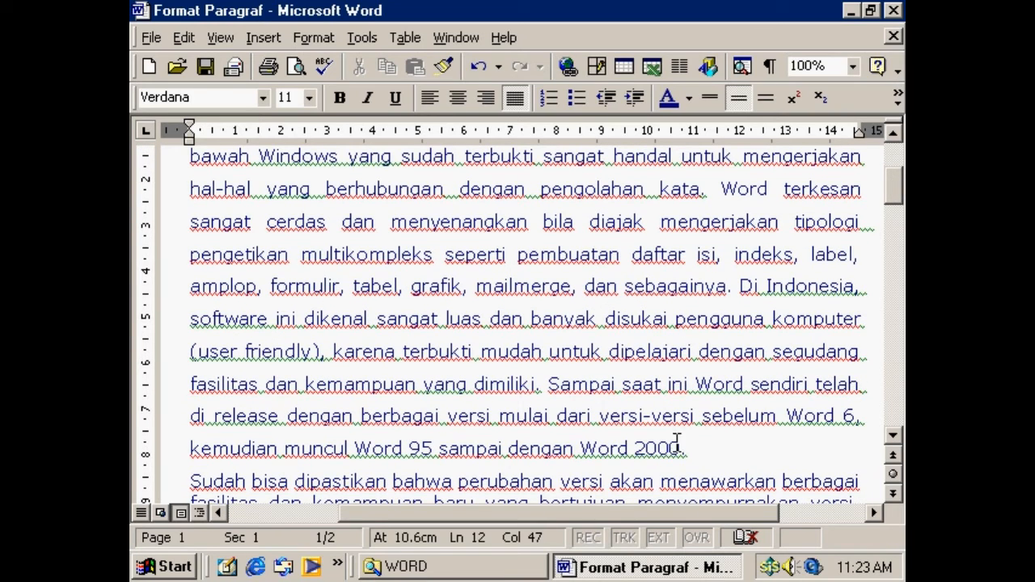
pyautogui.moveTo(897, 188)
pyautogui.mouseDown()
pyautogui.moveTo(894, 170)
pyautogui.moveTo(897, 217)
pyautogui.moveTo(896, 169)
pyautogui.moveTo(894, 188)
pyautogui.mouseUp()
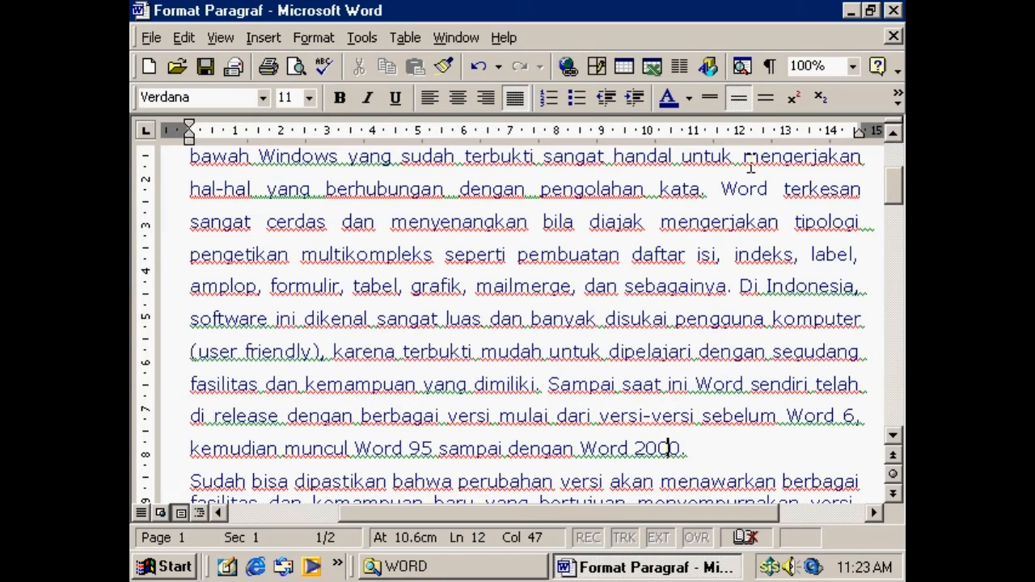
# Change the first body paragraph to double line spacing and compare it with the paragraph below.
pyautogui.click(765, 98)
pyautogui.moveTo(892, 193)
pyautogui.mouseDown()
pyautogui.moveTo(892, 164)
pyautogui.moveTo(894, 250)
pyautogui.moveTo(892, 146)
pyautogui.moveTo(895, 212)
pyautogui.mouseUp()
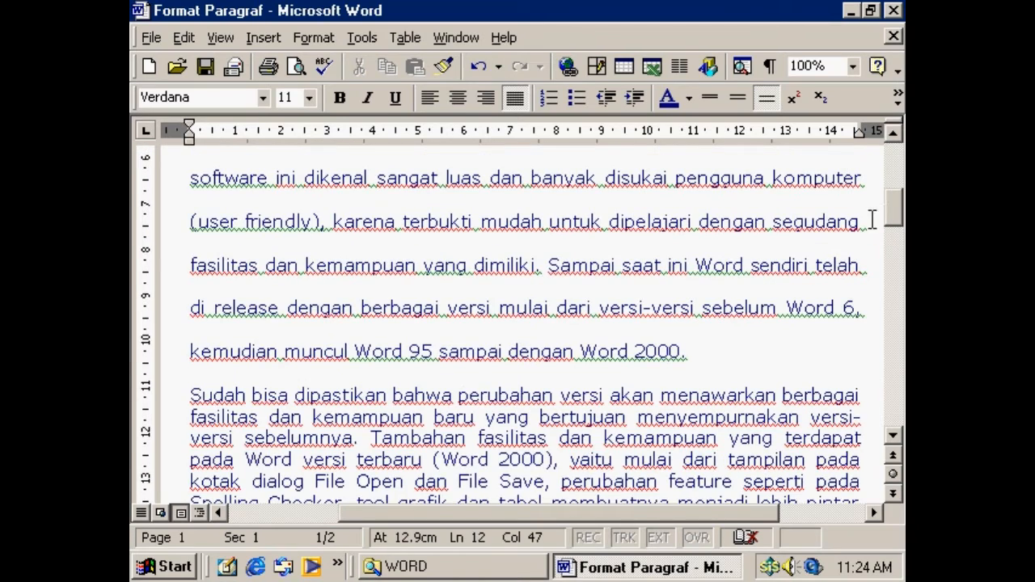
pyautogui.moveTo(895, 162); pyautogui.dragTo(895, 223)
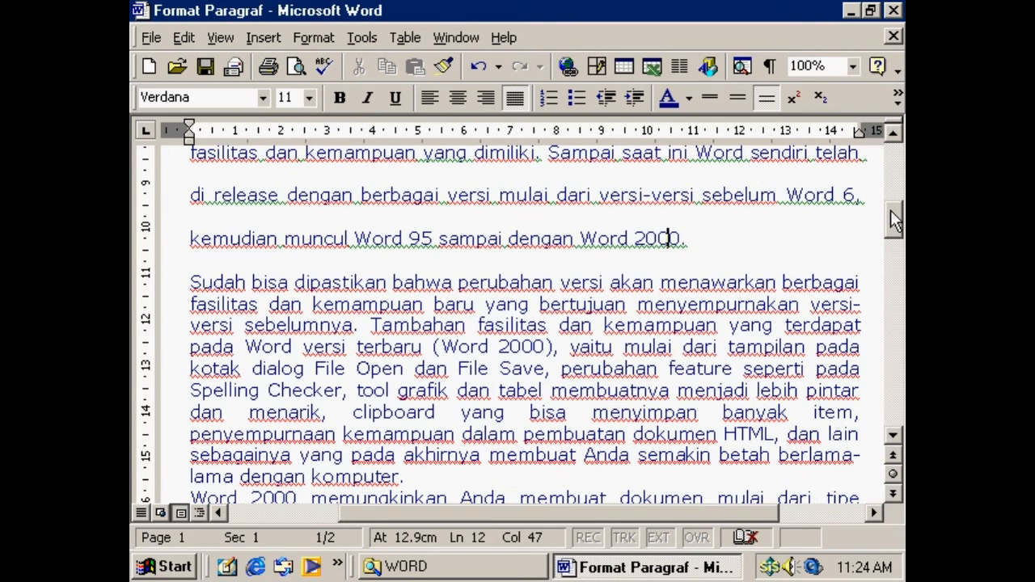
pyautogui.moveTo(888, 209); pyautogui.dragTo(889, 182)
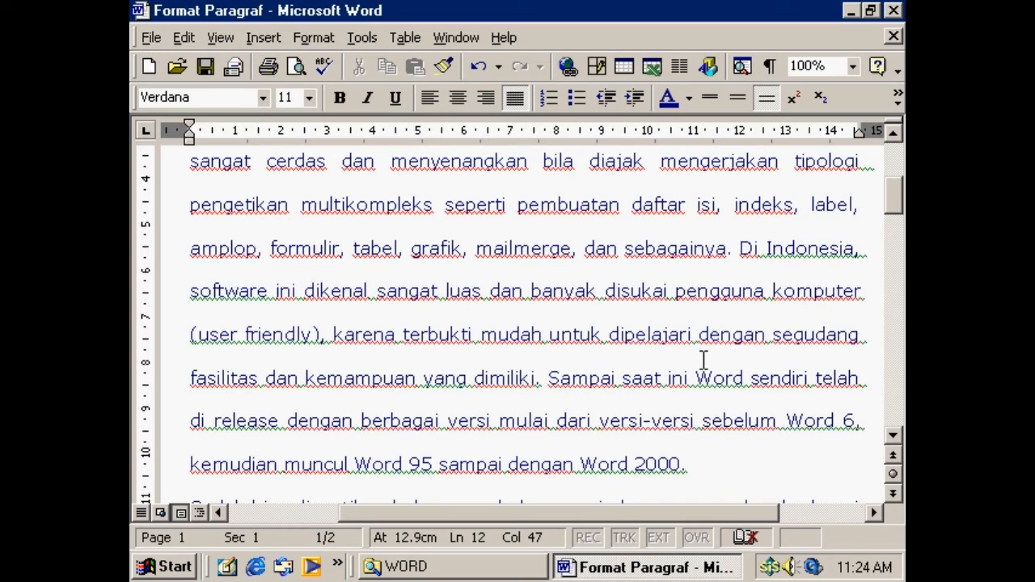
# Set the line spacing of the entire document to 1.5 lines, clear the selection and review the paragraphs.
pyautogui.hotkey('ctrl', 'a')
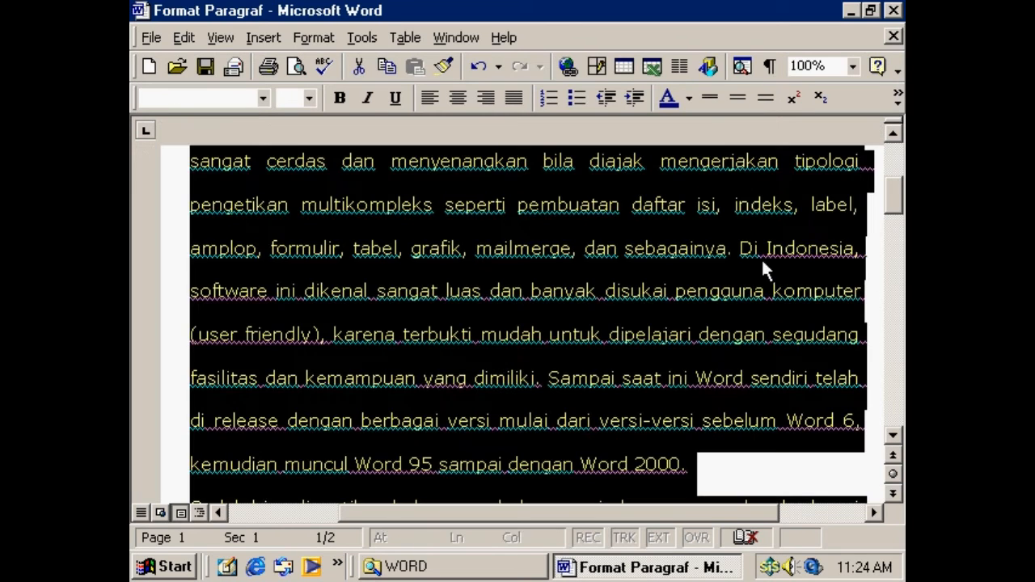
pyautogui.moveTo(892, 184); pyautogui.dragTo(889, 166)
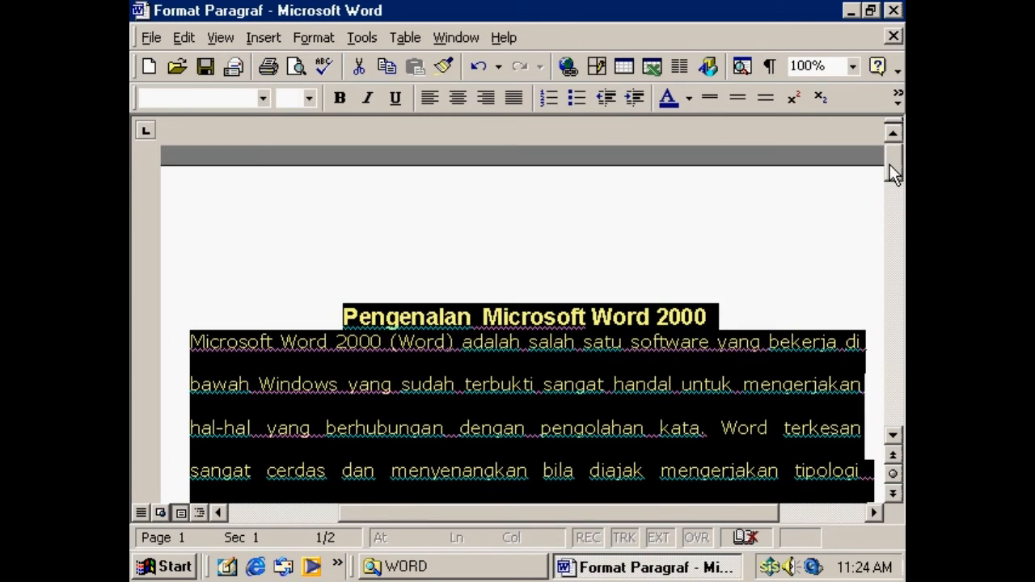
pyautogui.click(733, 99)
pyautogui.moveTo(892, 168); pyautogui.dragTo(895, 204)
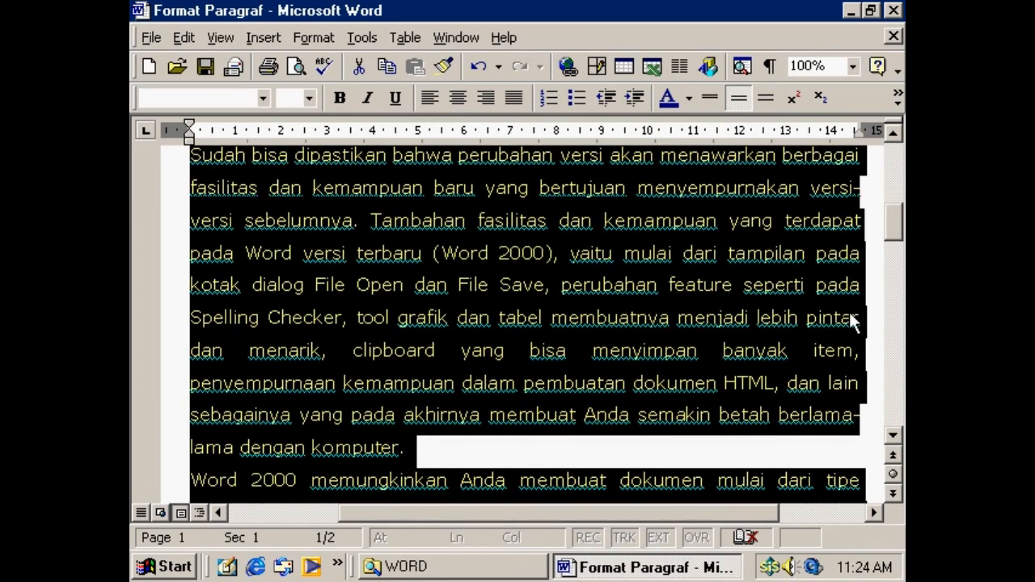
pyautogui.click(850, 321)
pyautogui.click(895, 194)
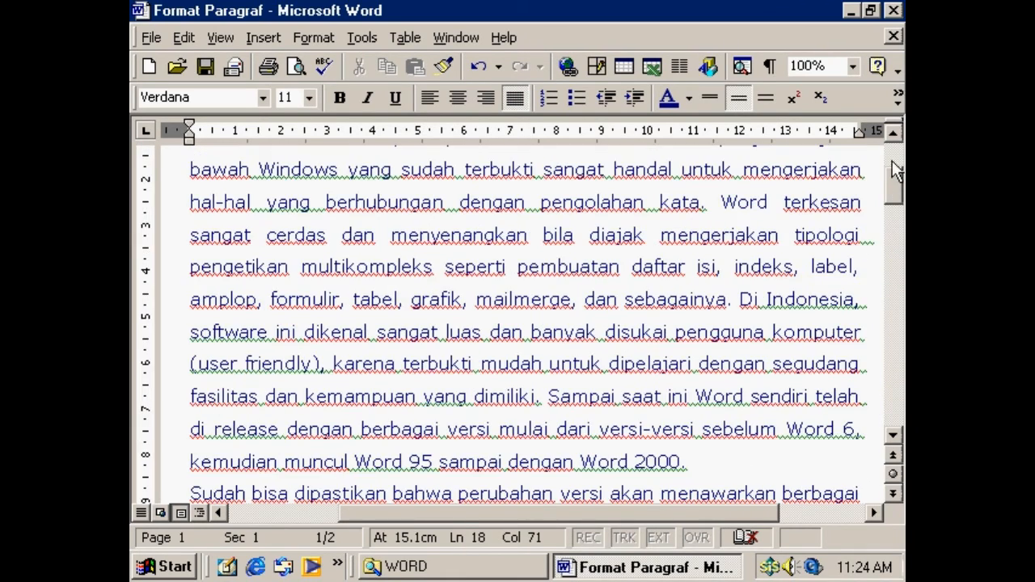
pyautogui.click(896, 169)
pyautogui.moveTo(892, 167); pyautogui.dragTo(895, 277)
pyautogui.click(894, 184)
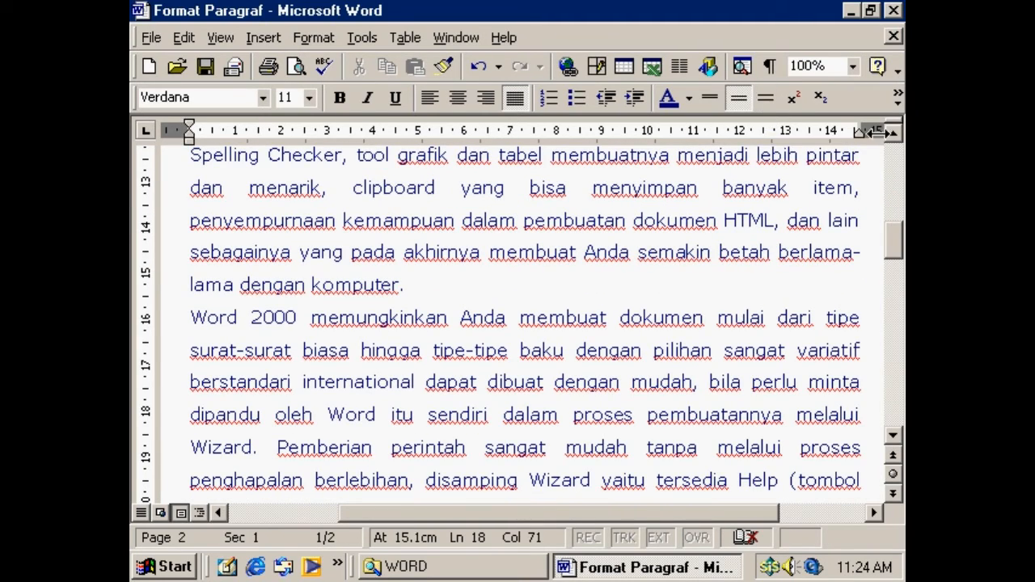
pyautogui.click(893, 165)
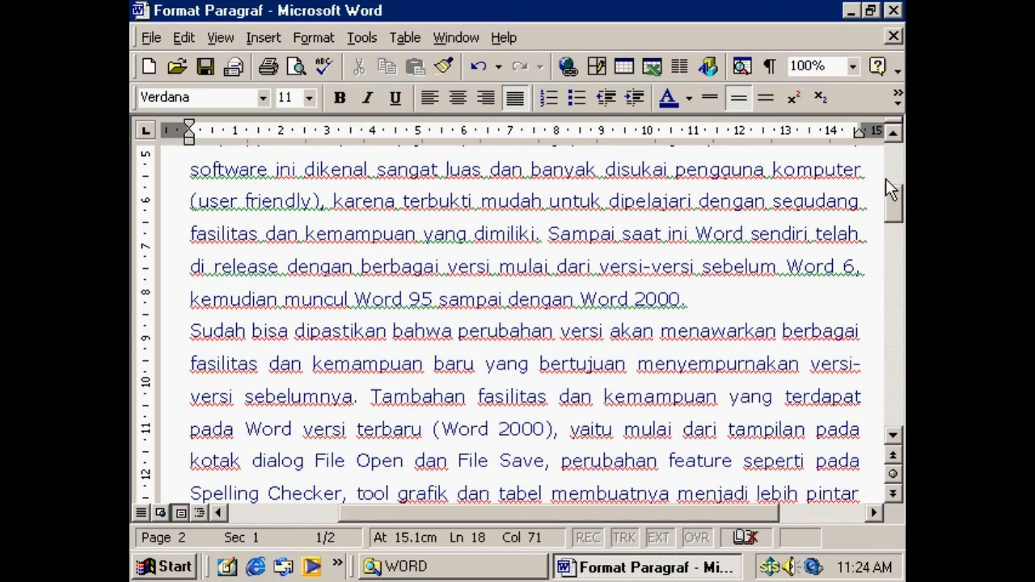
# Select the entire document and set its line spacing to Multiple at 4.
pyautogui.hotkey('ctrl', 'a')
pyautogui.moveTo(886, 182); pyautogui.dragTo(888, 257)
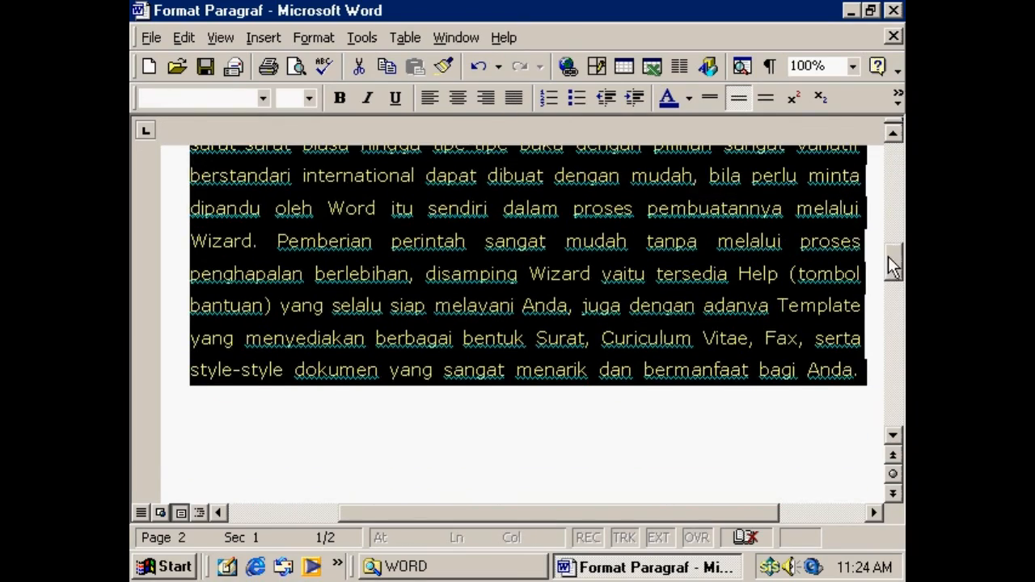
pyautogui.click(895, 161)
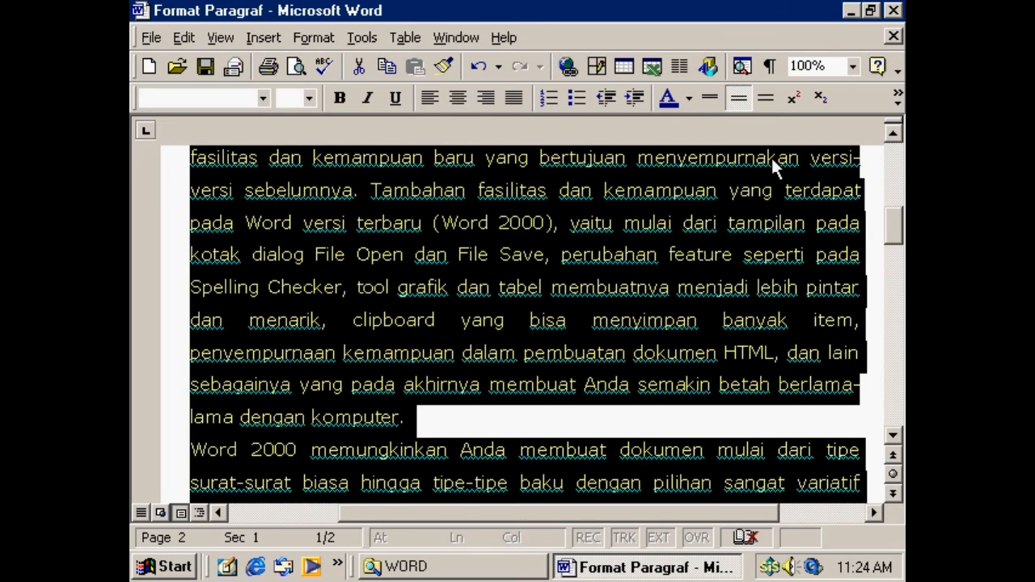
pyautogui.click(314, 40)
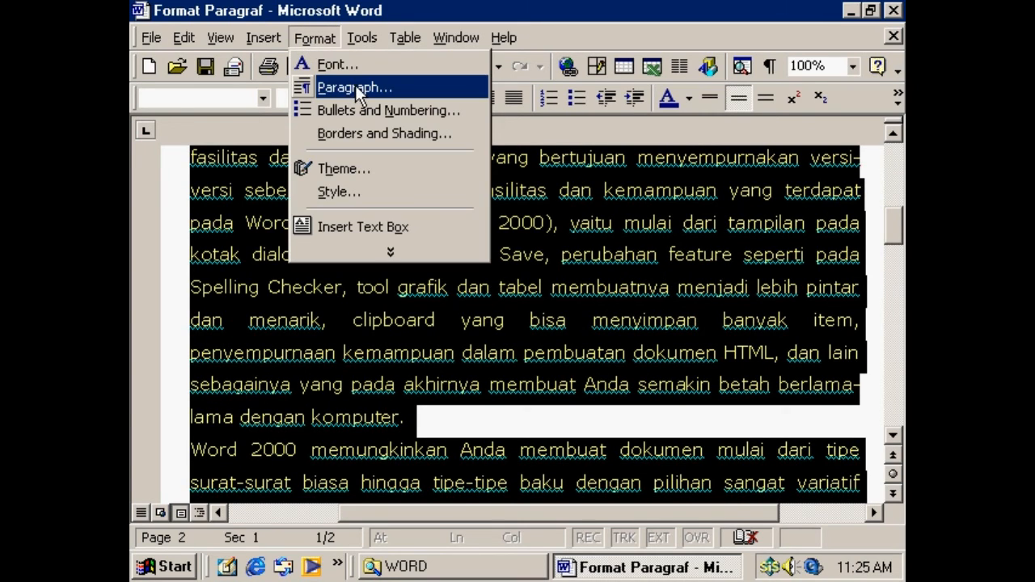
pyautogui.click(357, 89)
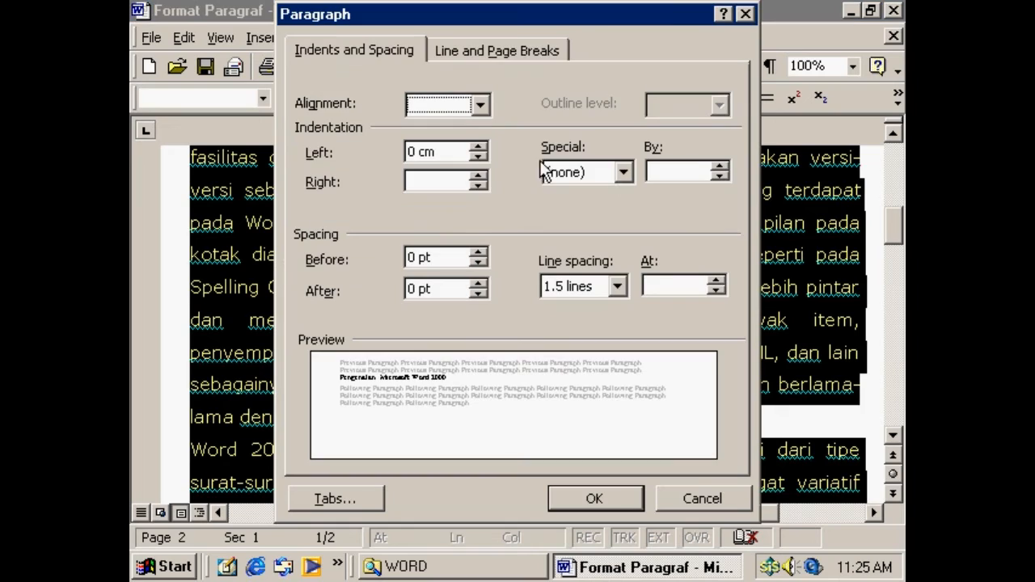
pyautogui.click(364, 46)
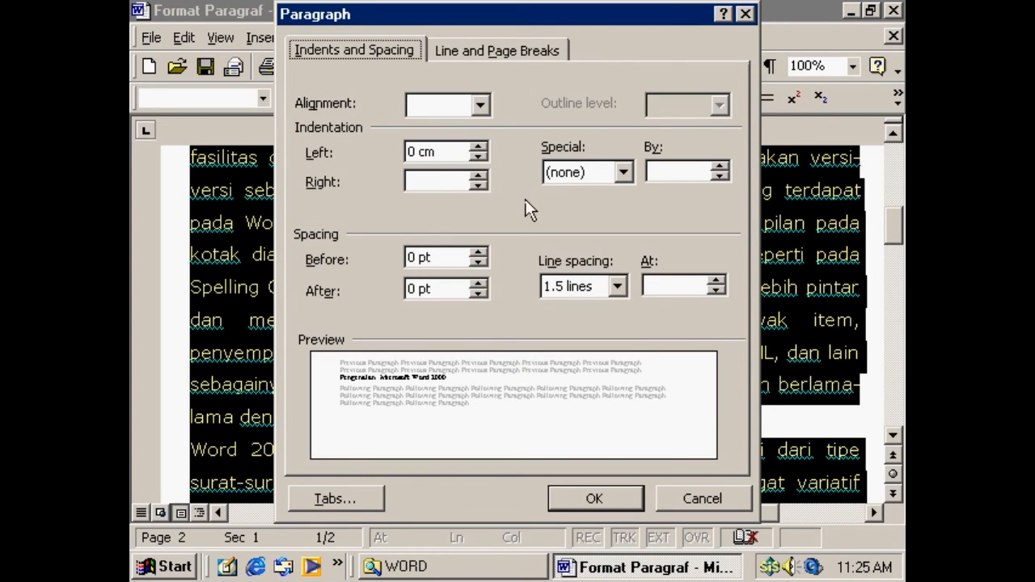
pyautogui.click(617, 284)
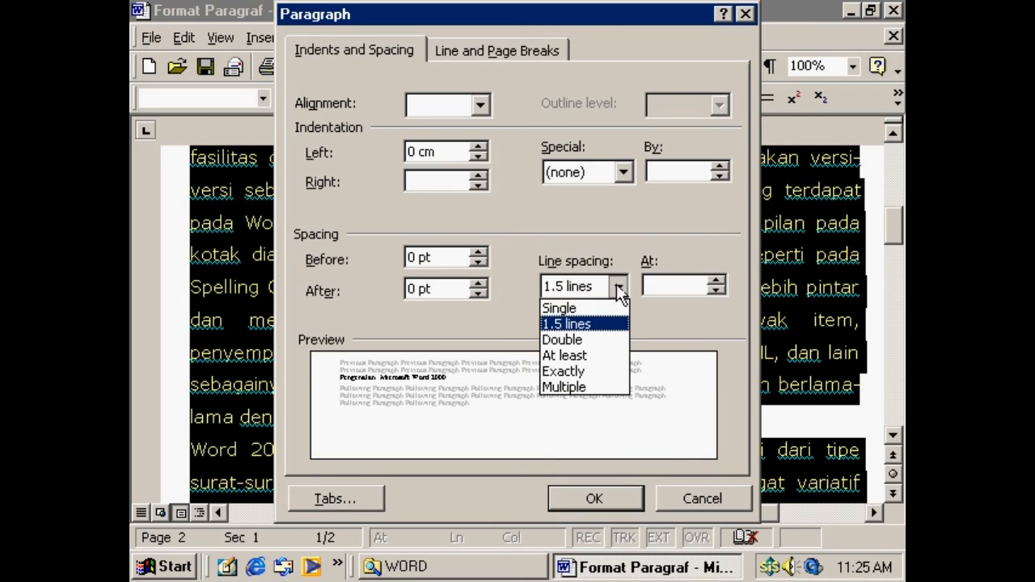
pyautogui.click(582, 386)
pyautogui.click(715, 282)
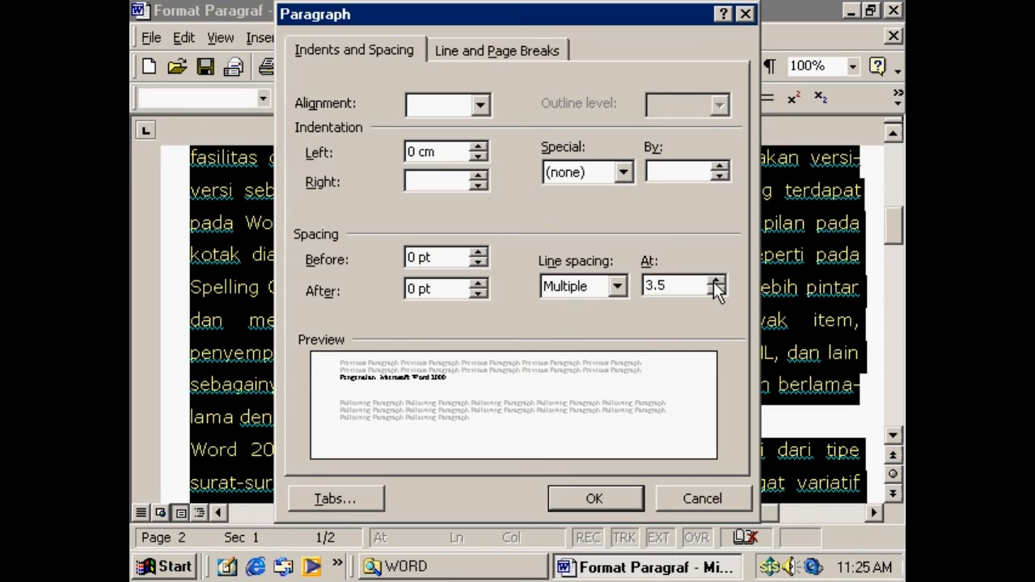
pyautogui.click(715, 282)
pyautogui.click(605, 494)
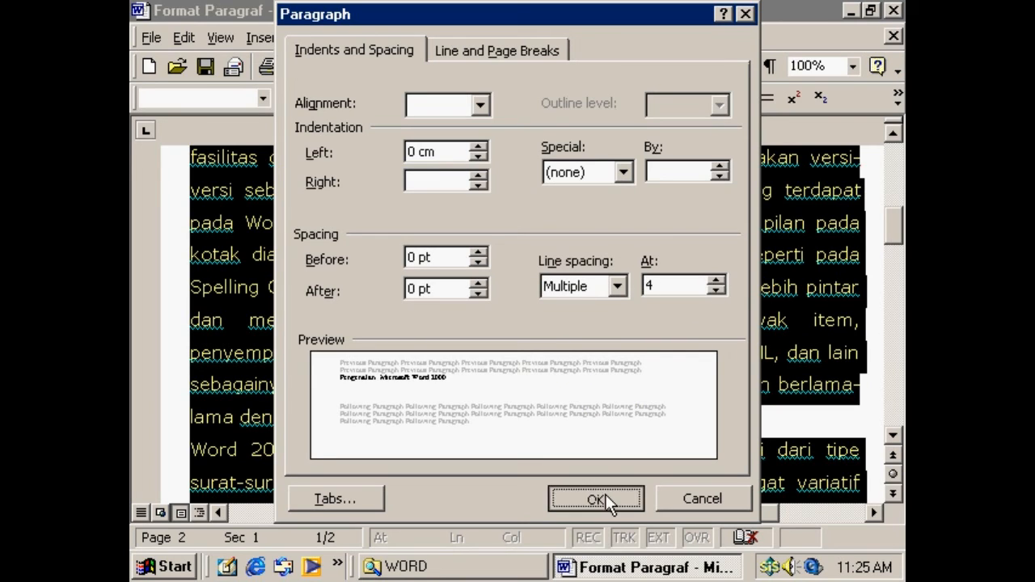
# Review the widely spaced text, apply 1.5 line spacing to the entire document and switch it to double spacing.
pyautogui.moveTo(893, 220); pyautogui.dragTo(893, 169)
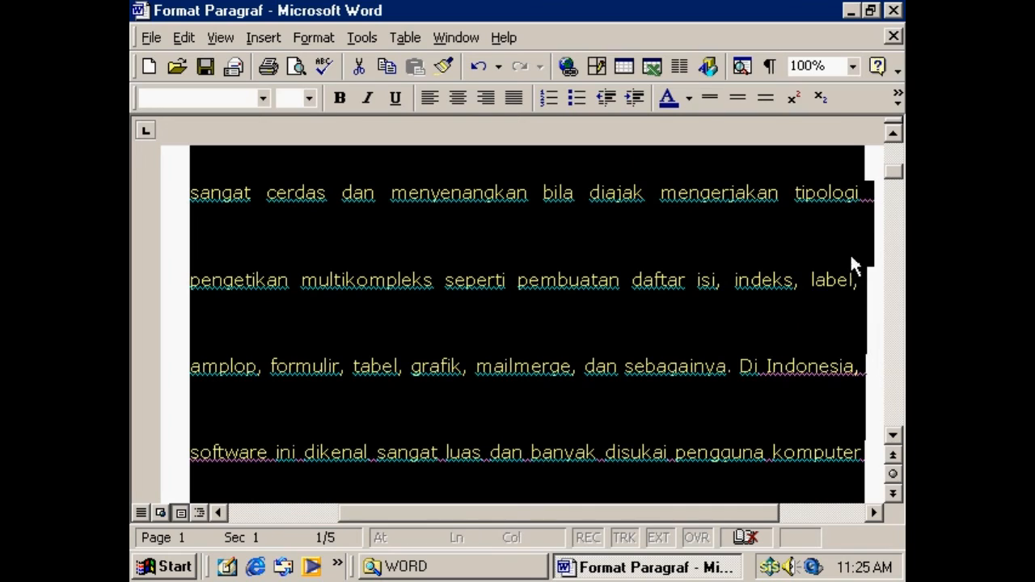
pyautogui.click(737, 103)
pyautogui.click(769, 103)
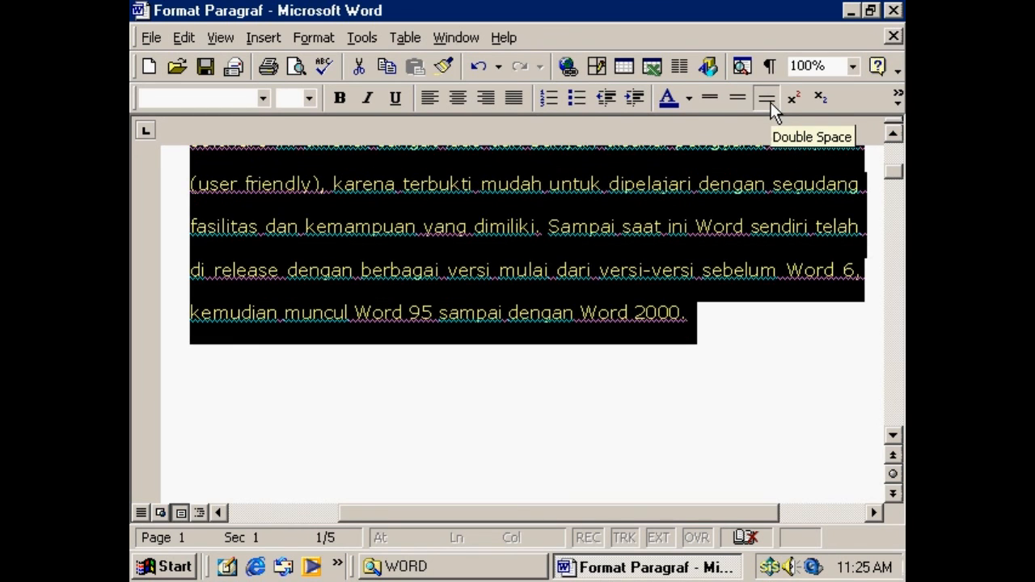
# Set the line spacing of the entire document to Multiple at 3.
pyautogui.click(314, 38)
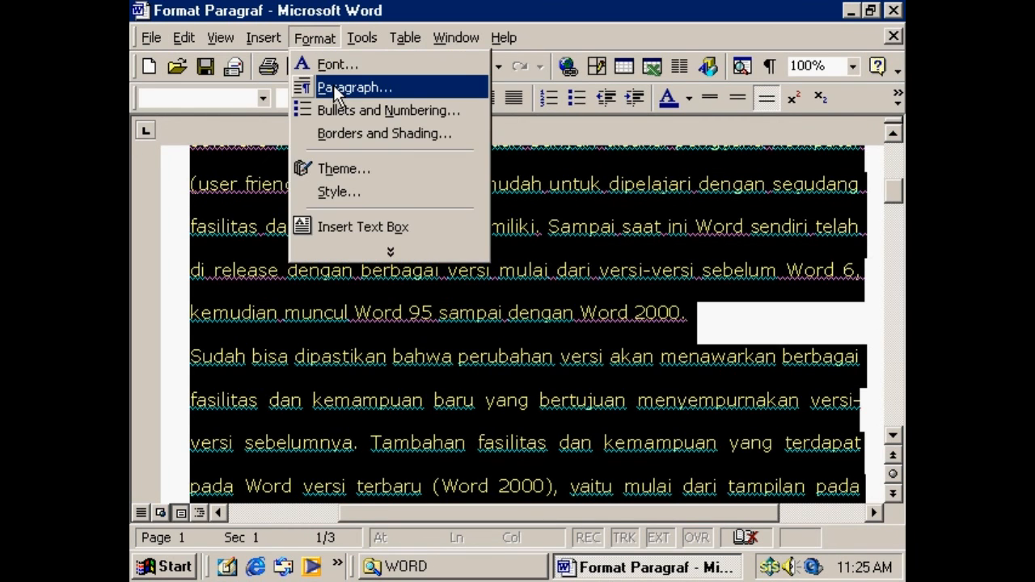
pyautogui.click(338, 89)
pyautogui.click(603, 291)
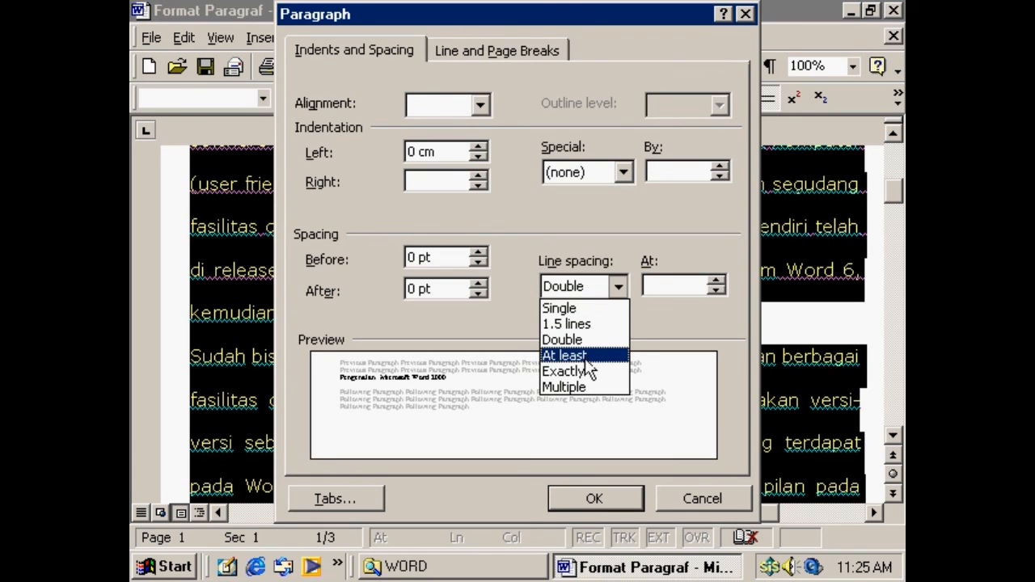
pyautogui.click(581, 386)
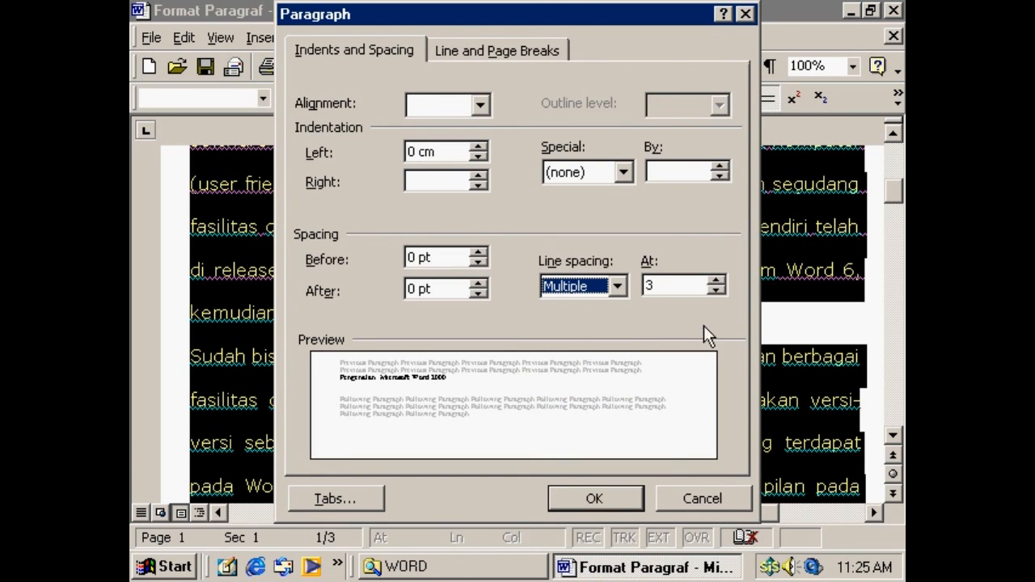
pyautogui.click(612, 498)
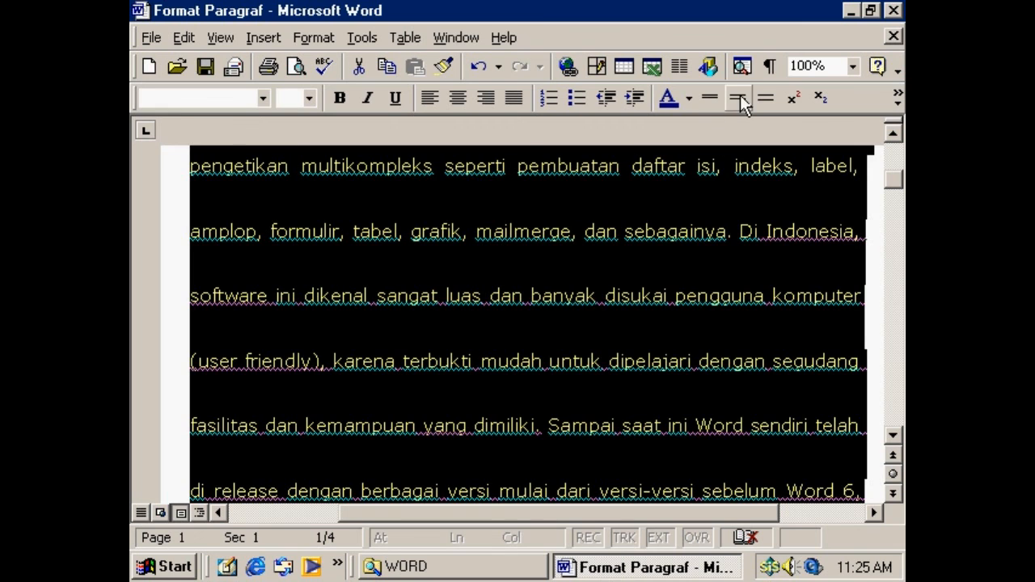
# Return the entire document to 1.5 line spacing and clear the selection at the beginning of the text.
pyautogui.click(739, 98)
pyautogui.scroll(5, 737, 277)
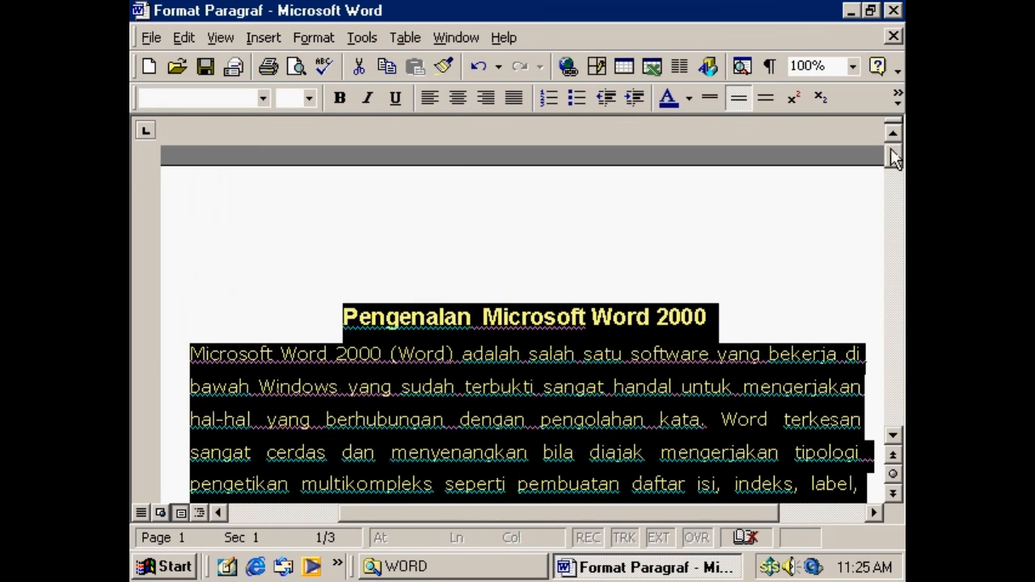
pyautogui.click(722, 390)
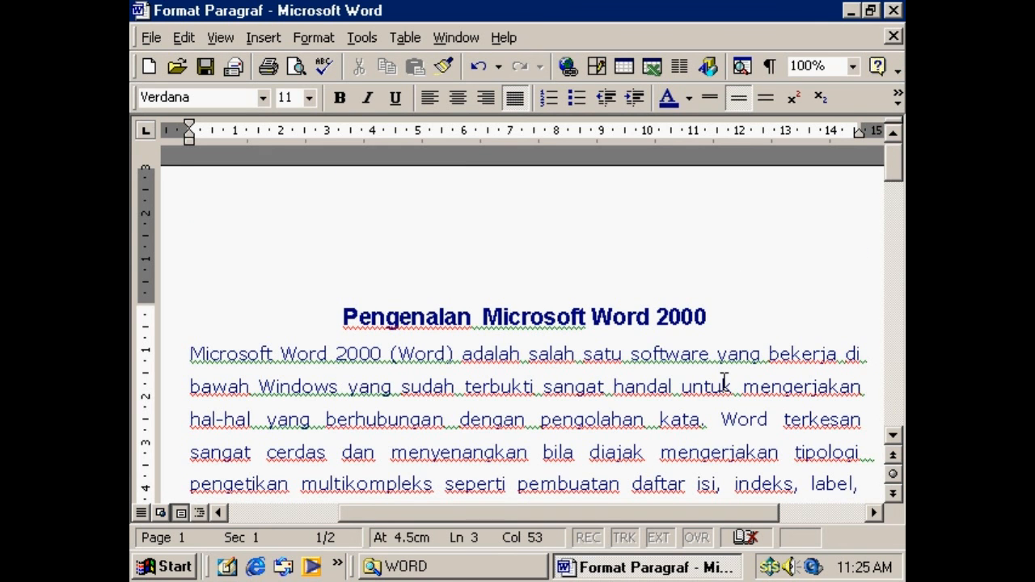